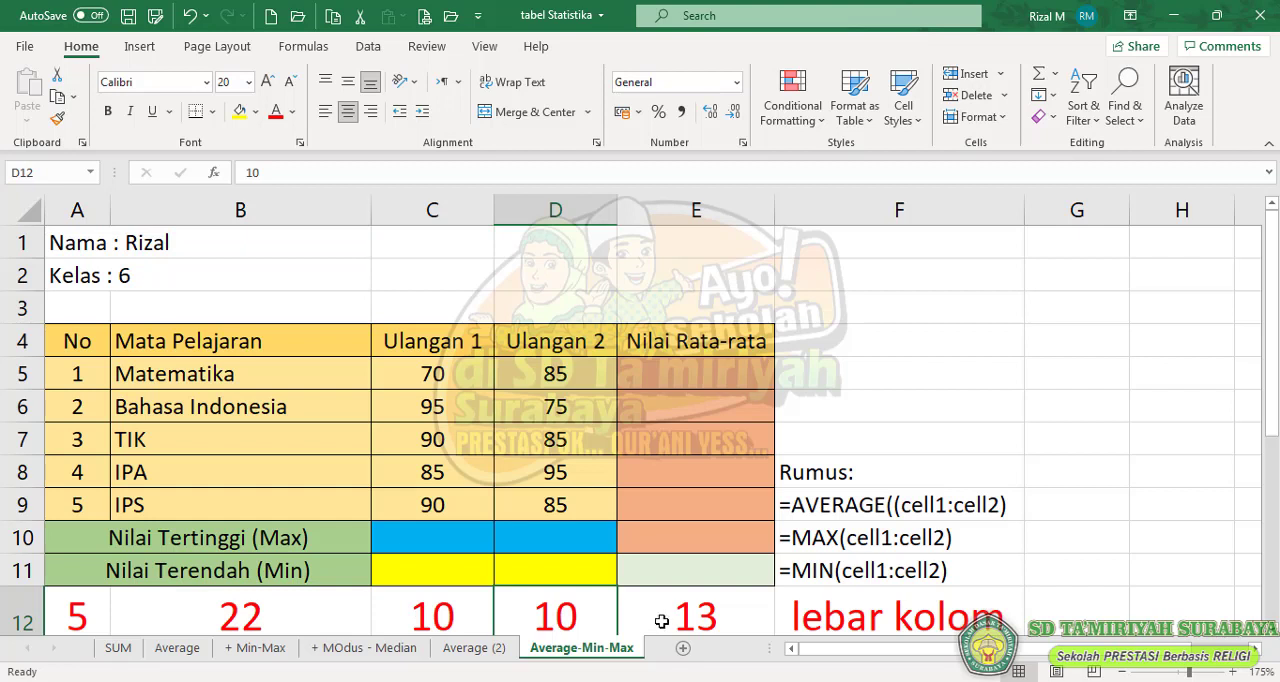
- Check the column width setting of the Mata Pelajaran column (column B)
{"action": "left_click", "coordinate": [664, 617]}
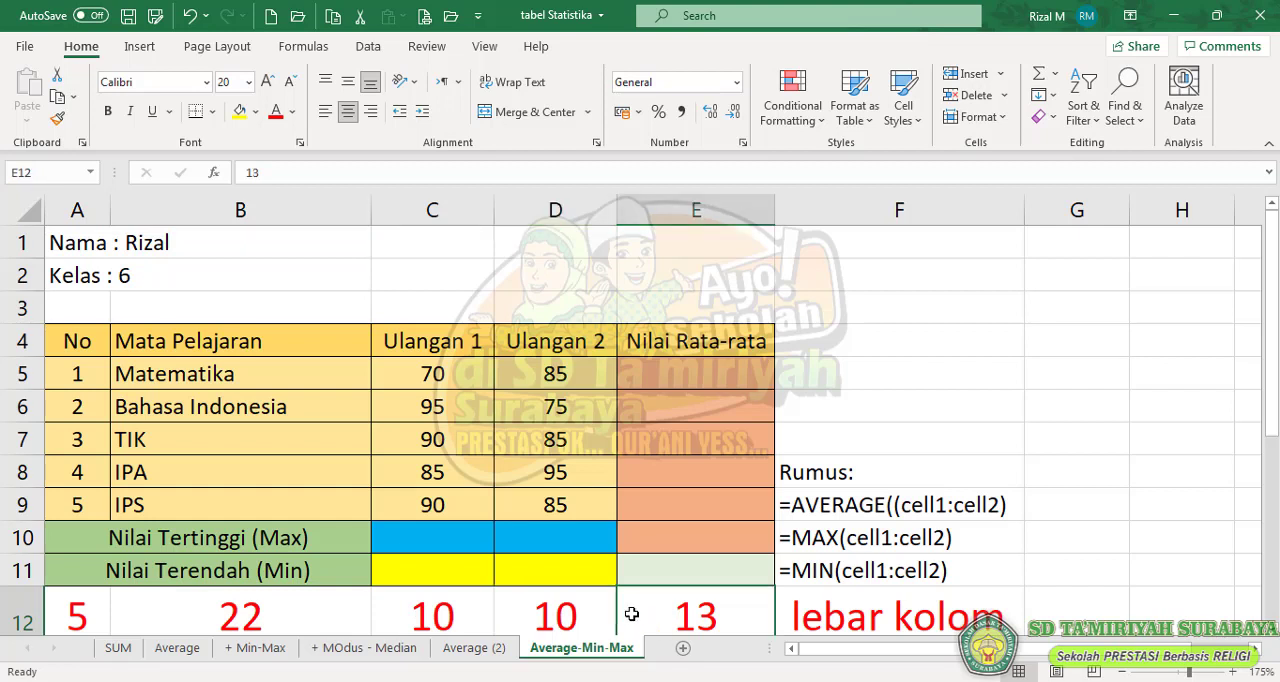
{"action": "left_click", "coordinate": [297, 206]}
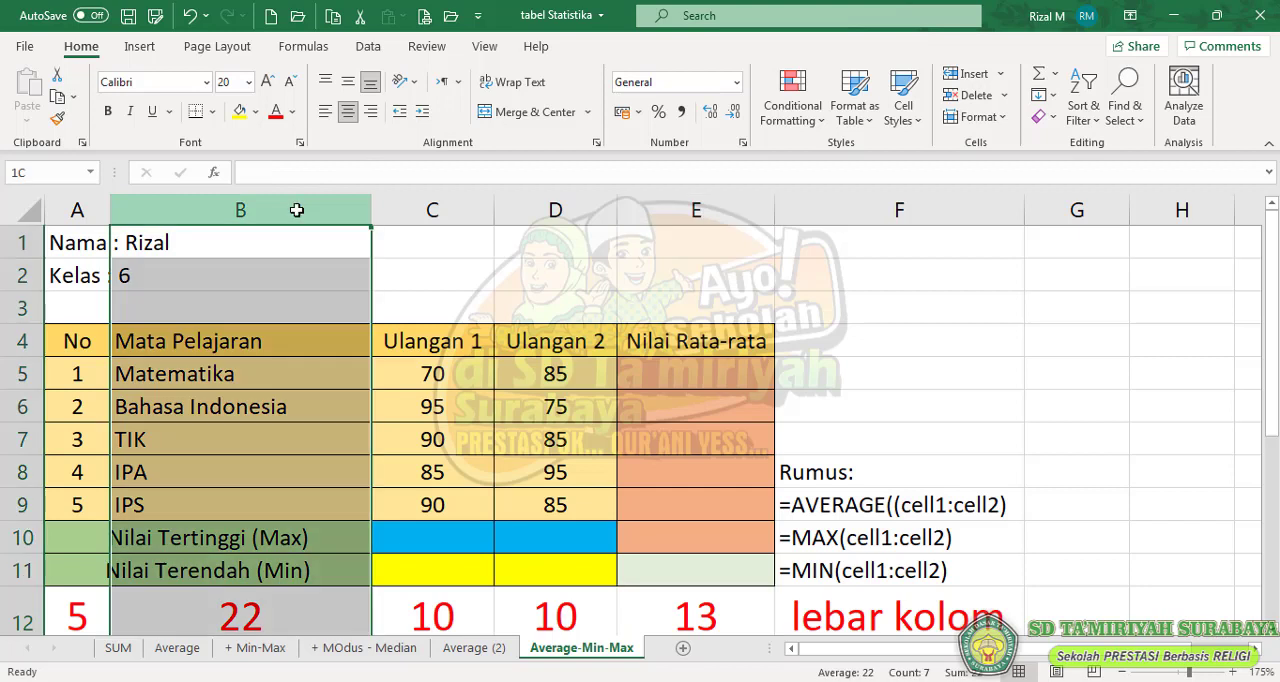
{"action": "left_click", "coordinate": [968, 118]}
{"action": "left_click", "coordinate": [1003, 226]}
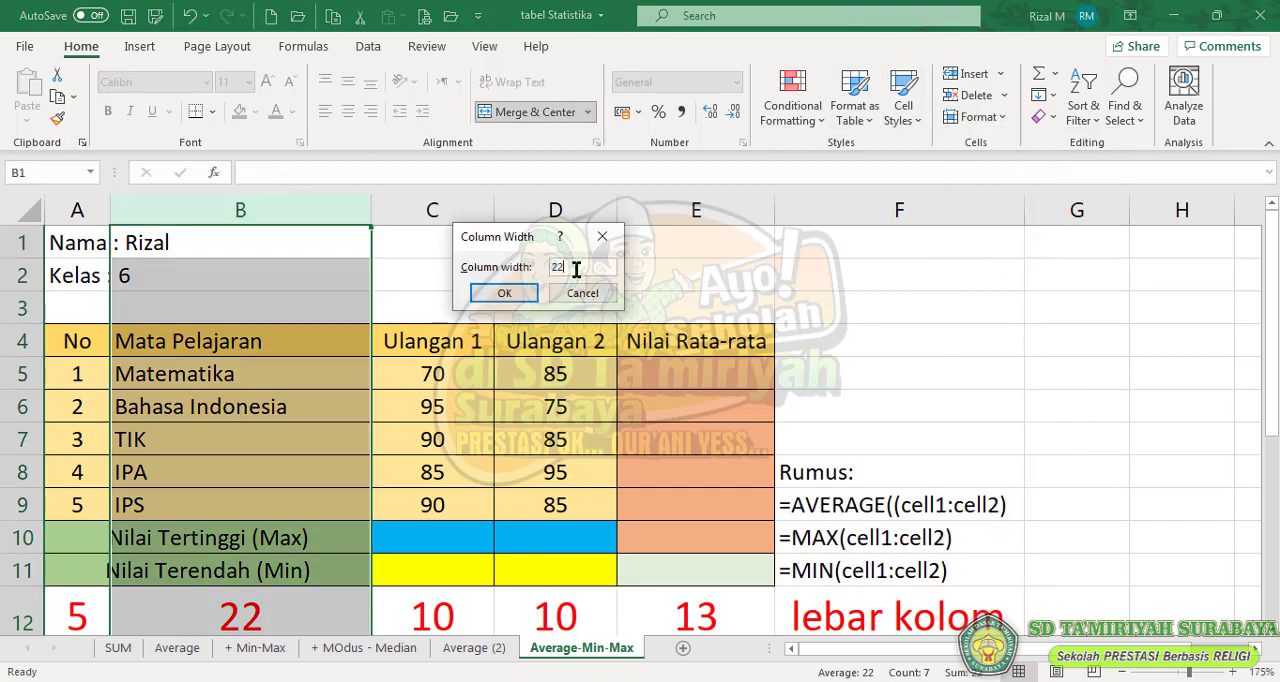
{"action": "left_click", "coordinate": [505, 293]}
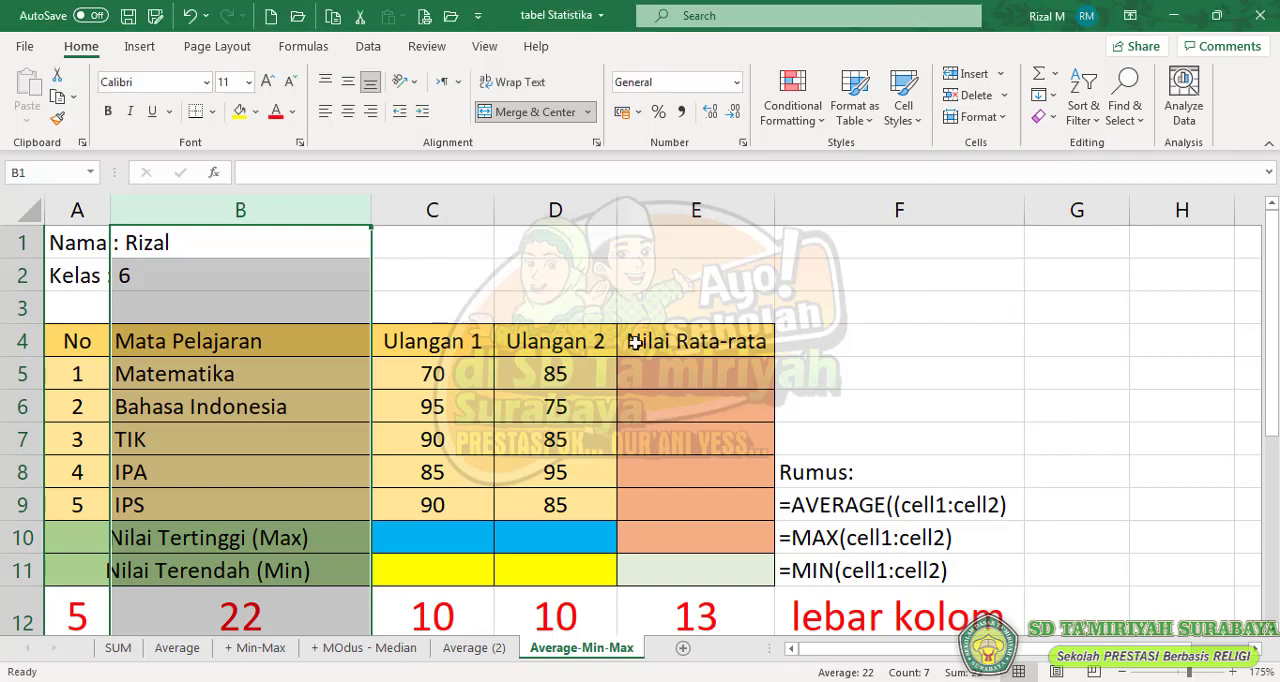
- Review the subject table, going through the individual Ulangan 1 and Ulangan 2 scores in C5:D9
{"action": "left_click", "coordinate": [149, 375]}
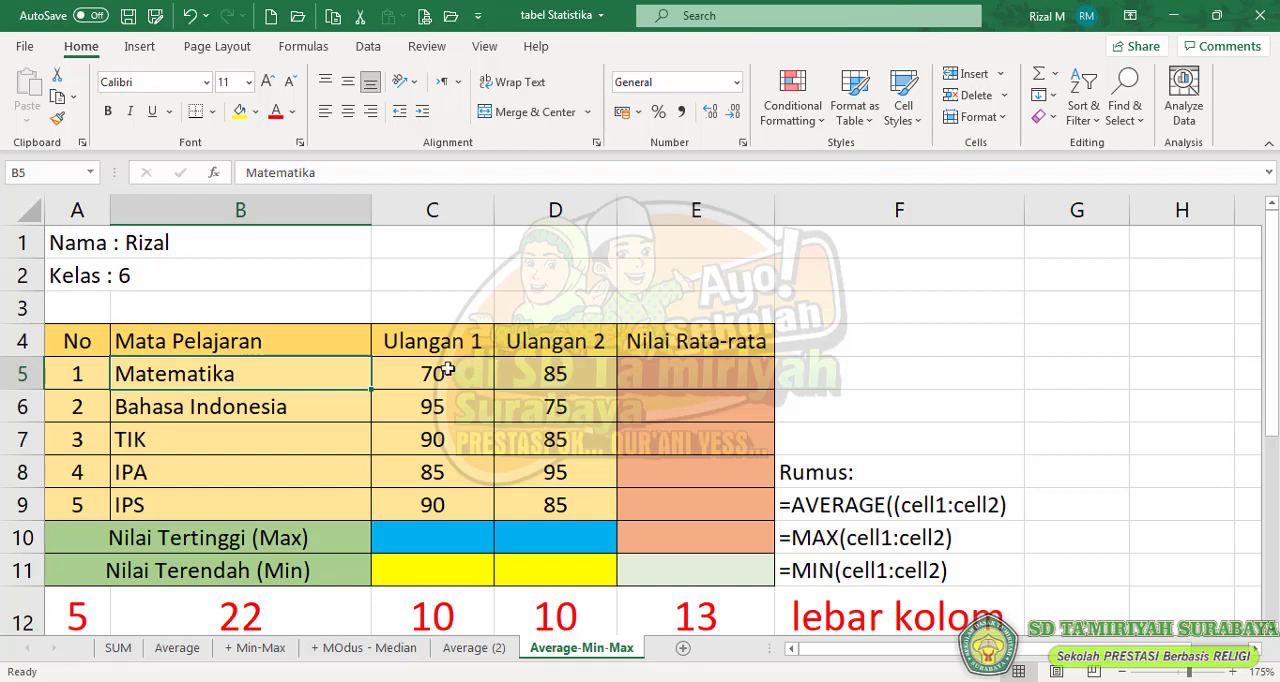
{"action": "left_click", "coordinate": [412, 344]}
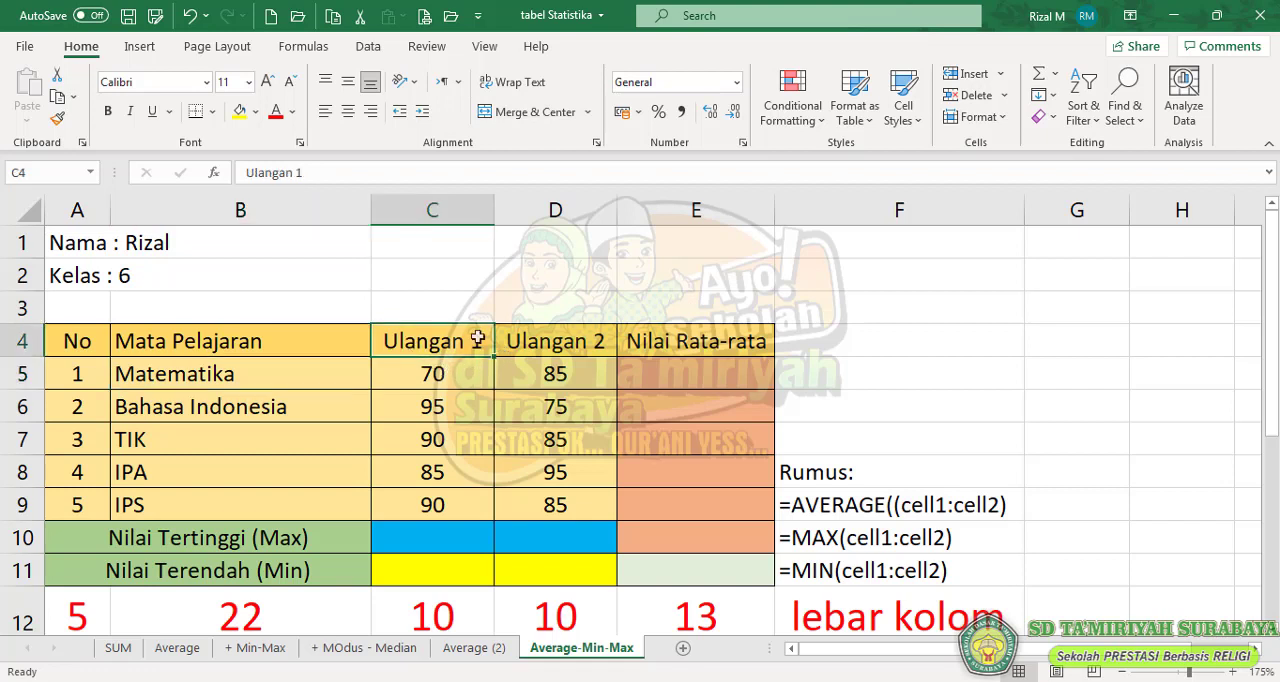
{"action": "left_click", "coordinate": [545, 344]}
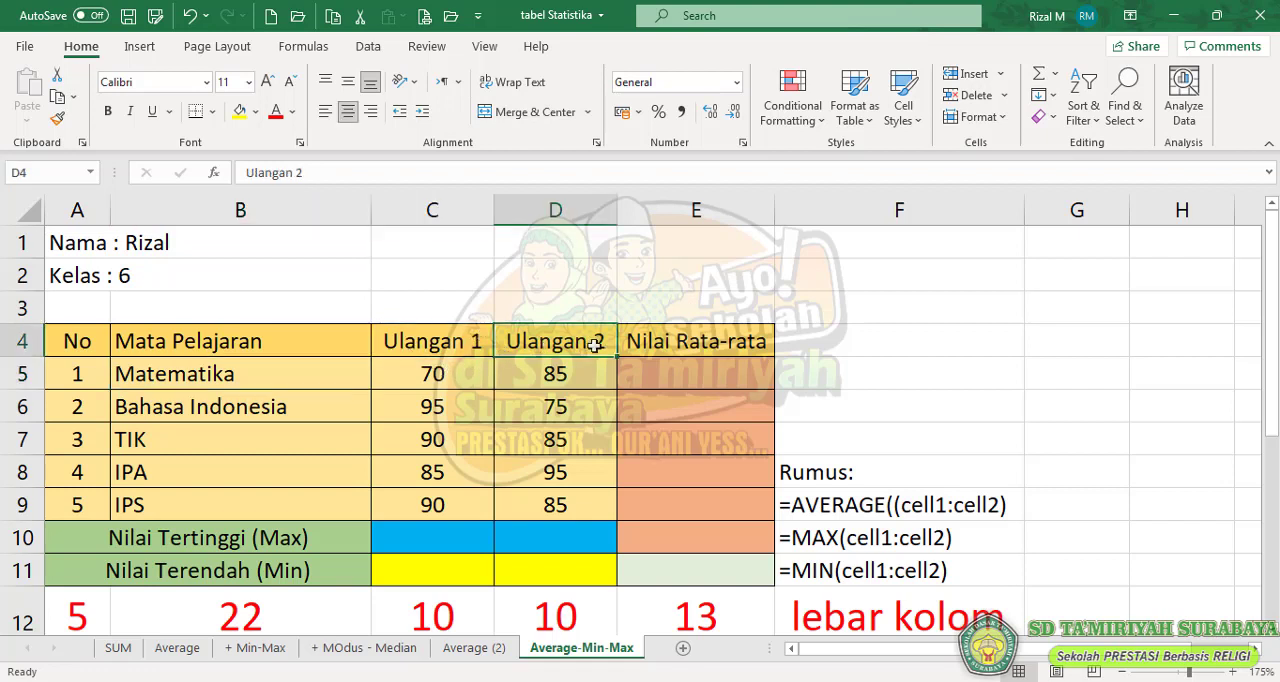
{"action": "left_click", "coordinate": [448, 382]}
{"action": "left_click", "coordinate": [450, 405]}
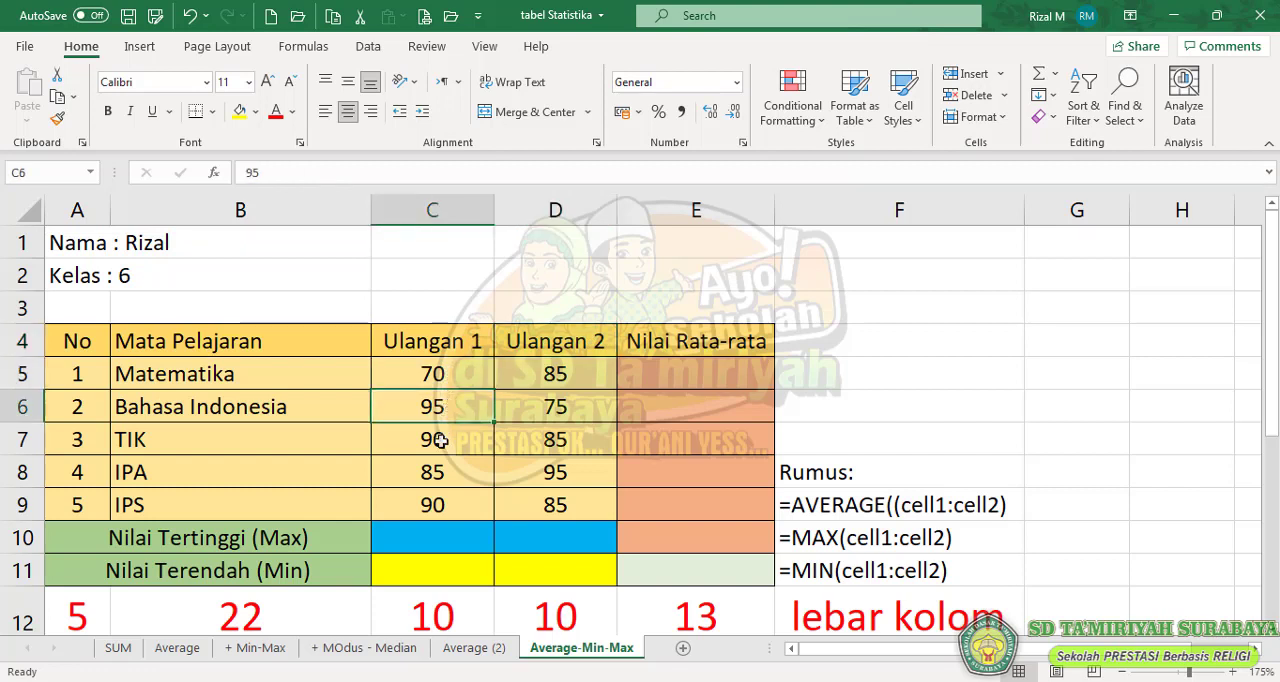
{"action": "left_click", "coordinate": [445, 438]}
{"action": "left_click", "coordinate": [442, 470]}
{"action": "left_click", "coordinate": [432, 505]}
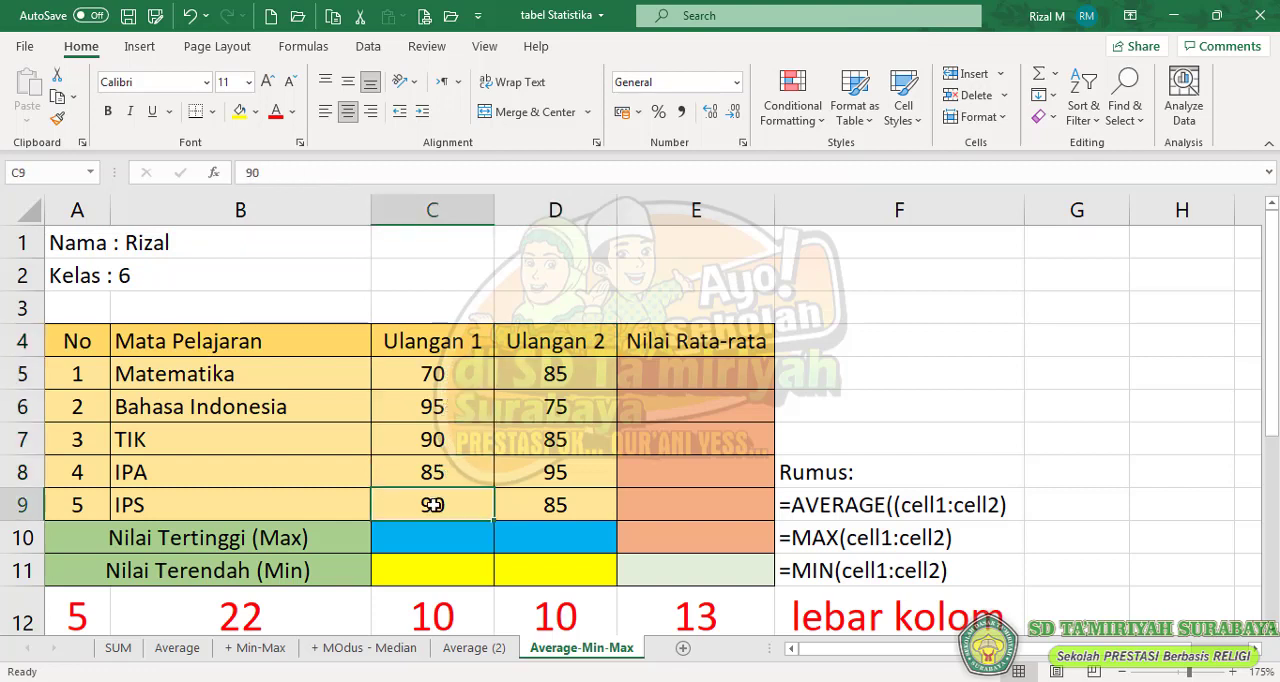
{"action": "left_click", "coordinate": [440, 378]}
{"action": "left_click", "coordinate": [443, 405]}
{"action": "left_click", "coordinate": [443, 443]}
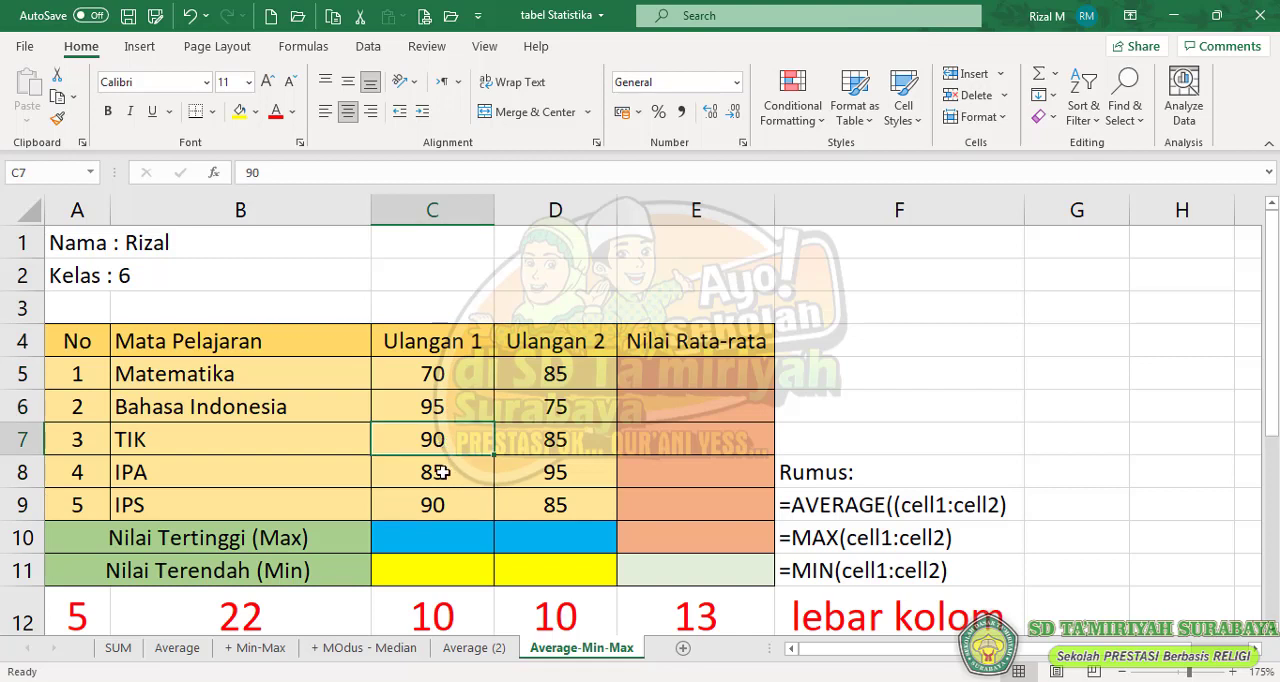
{"action": "left_click", "coordinate": [443, 472]}
{"action": "left_click", "coordinate": [436, 505]}
{"action": "left_click", "coordinate": [458, 388]}
{"action": "left_click", "coordinate": [458, 425]}
{"action": "left_click", "coordinate": [456, 466]}
{"action": "left_click", "coordinate": [445, 505]}
{"action": "left_click", "coordinate": [556, 378]}
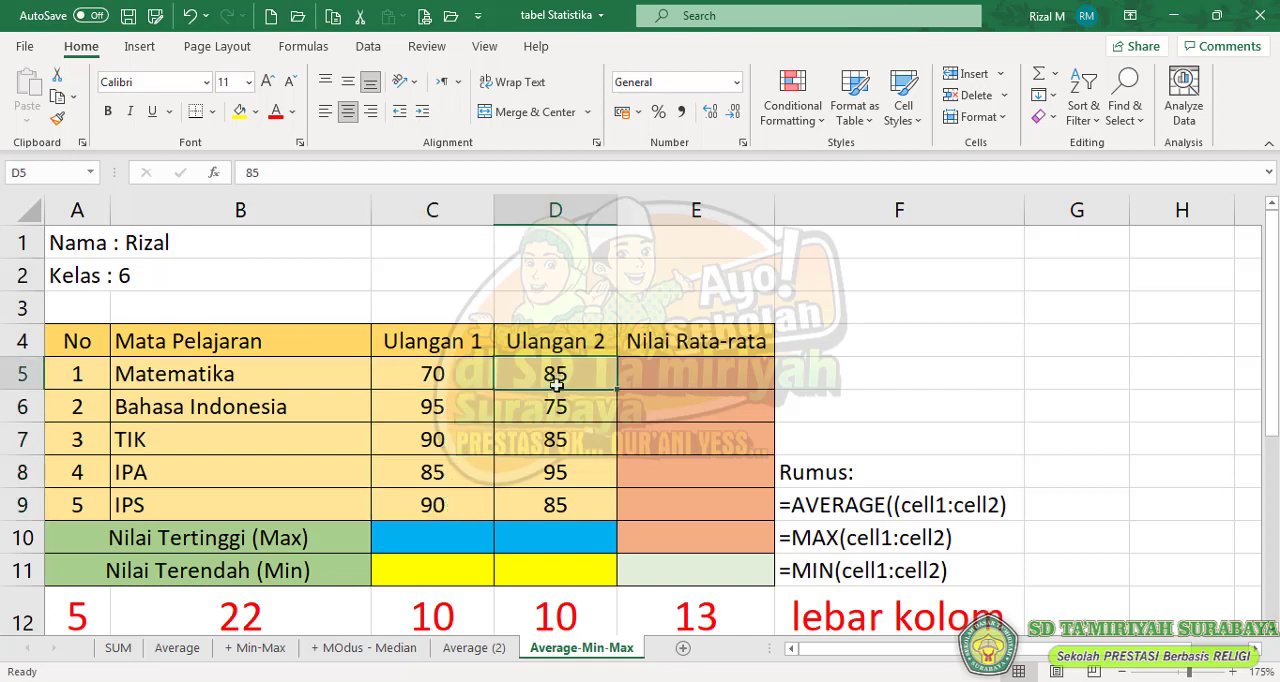
{"action": "left_click", "coordinate": [555, 408]}
{"action": "left_click", "coordinate": [550, 438]}
{"action": "left_click", "coordinate": [549, 470]}
{"action": "left_click", "coordinate": [549, 493]}
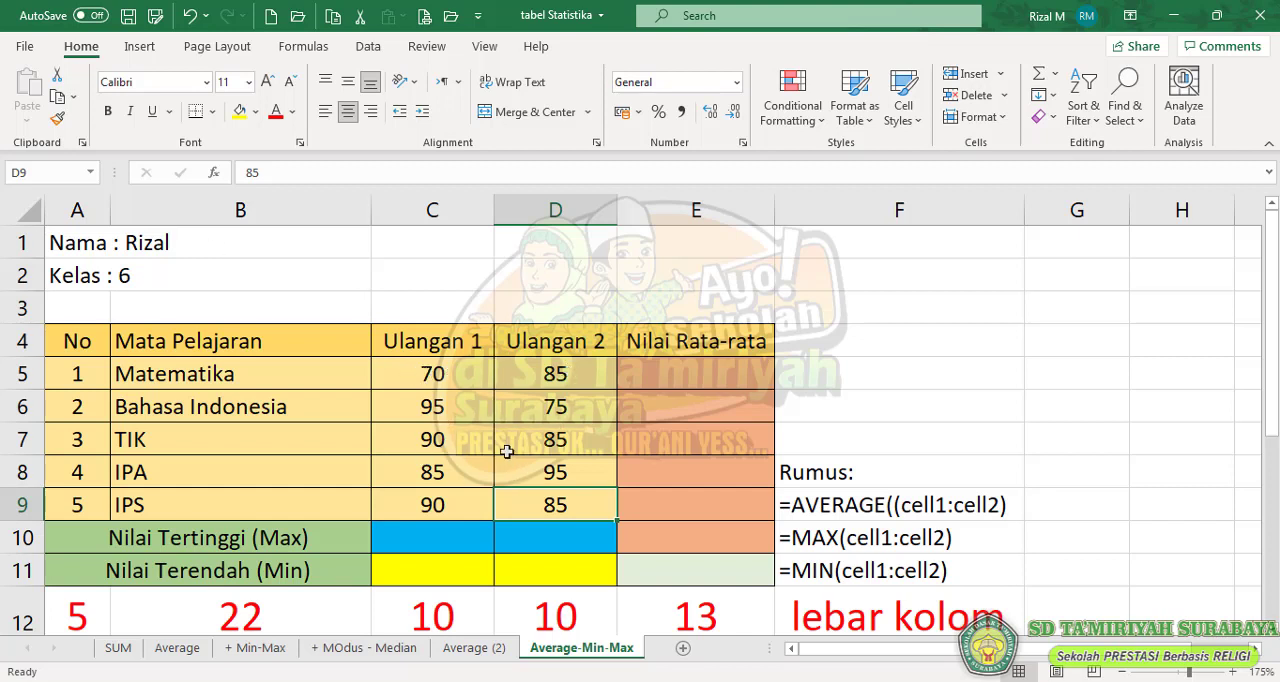
{"action": "left_click", "coordinate": [460, 510]}
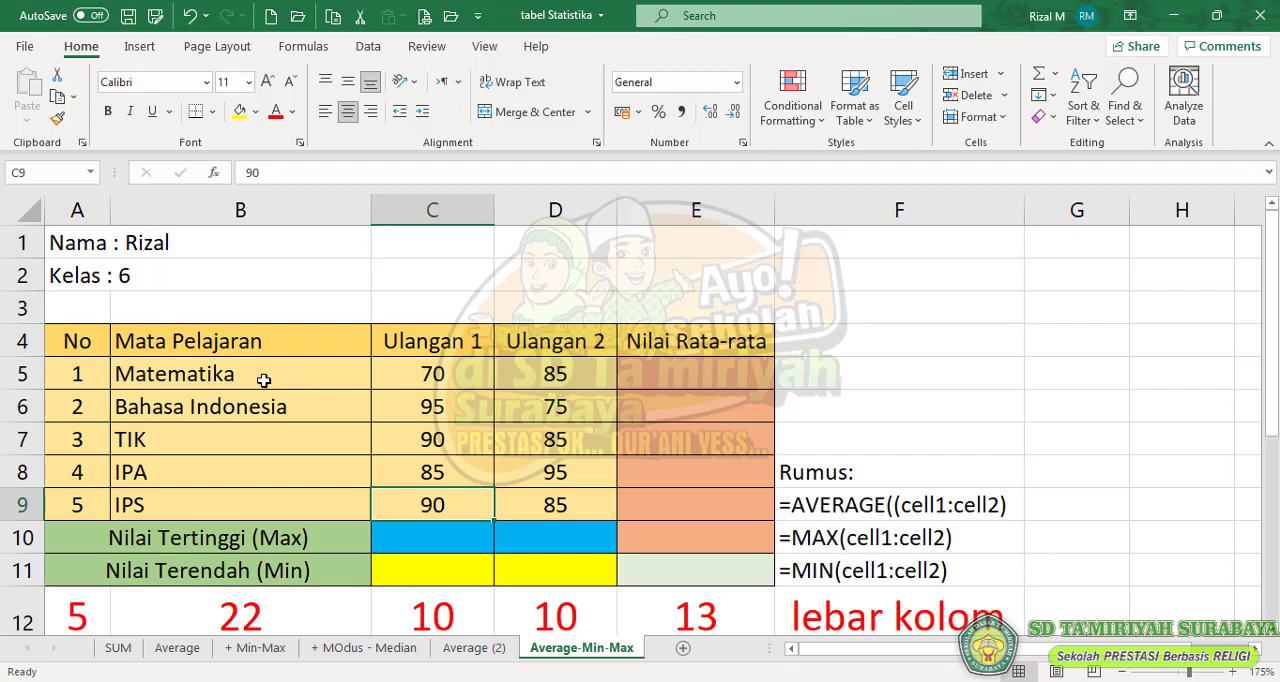
- Insert the AVERAGE function into the Matematika cell E5 of the Nilai Rata-rata column
{"action": "left_click", "coordinate": [685, 381]}
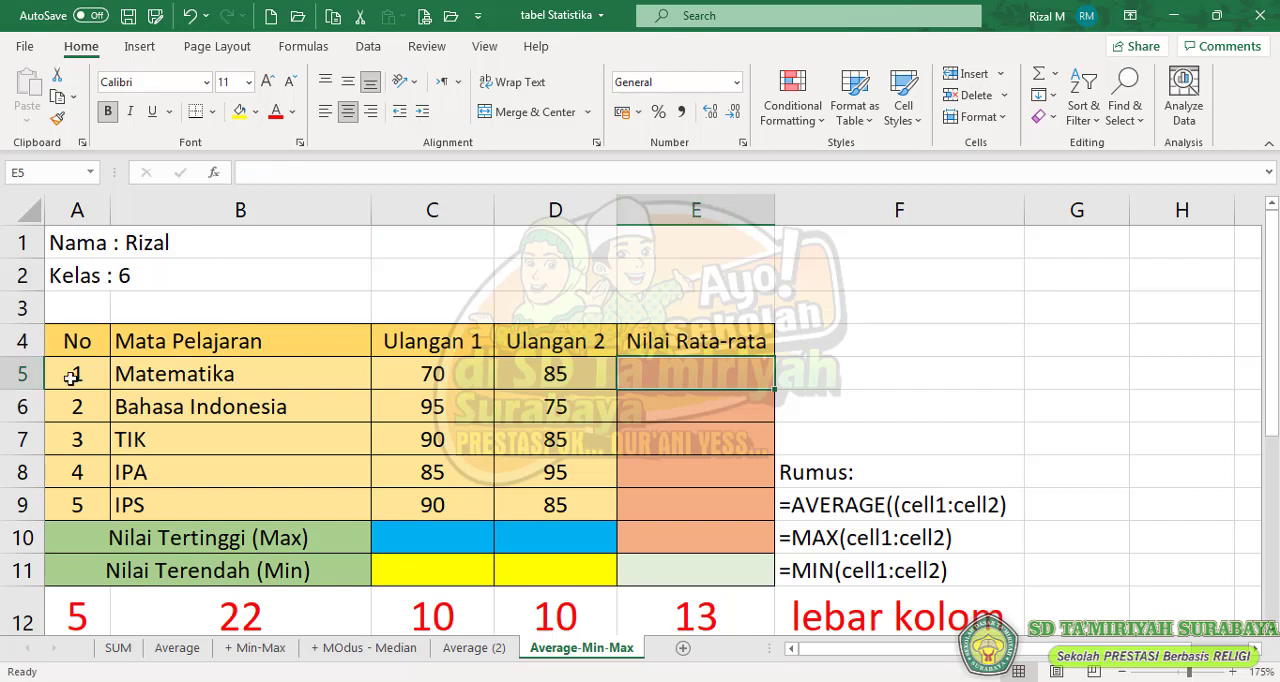
{"action": "left_click", "coordinate": [215, 174]}
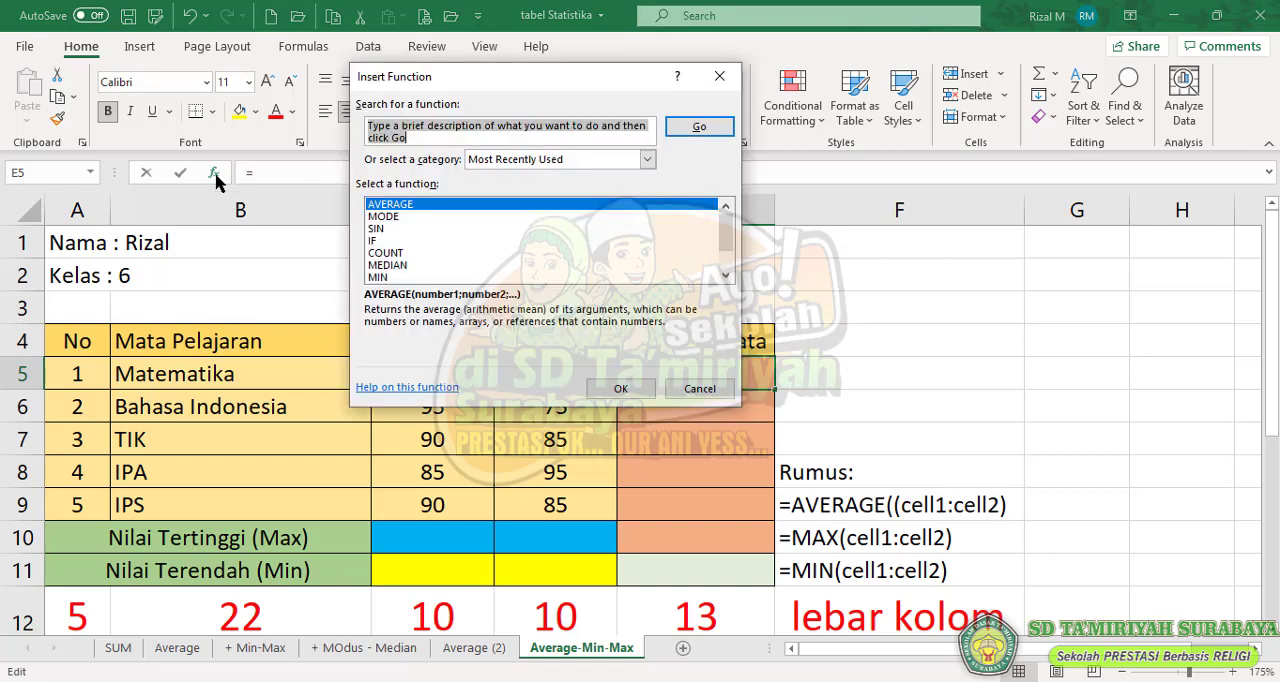
{"action": "left_click", "coordinate": [383, 204]}
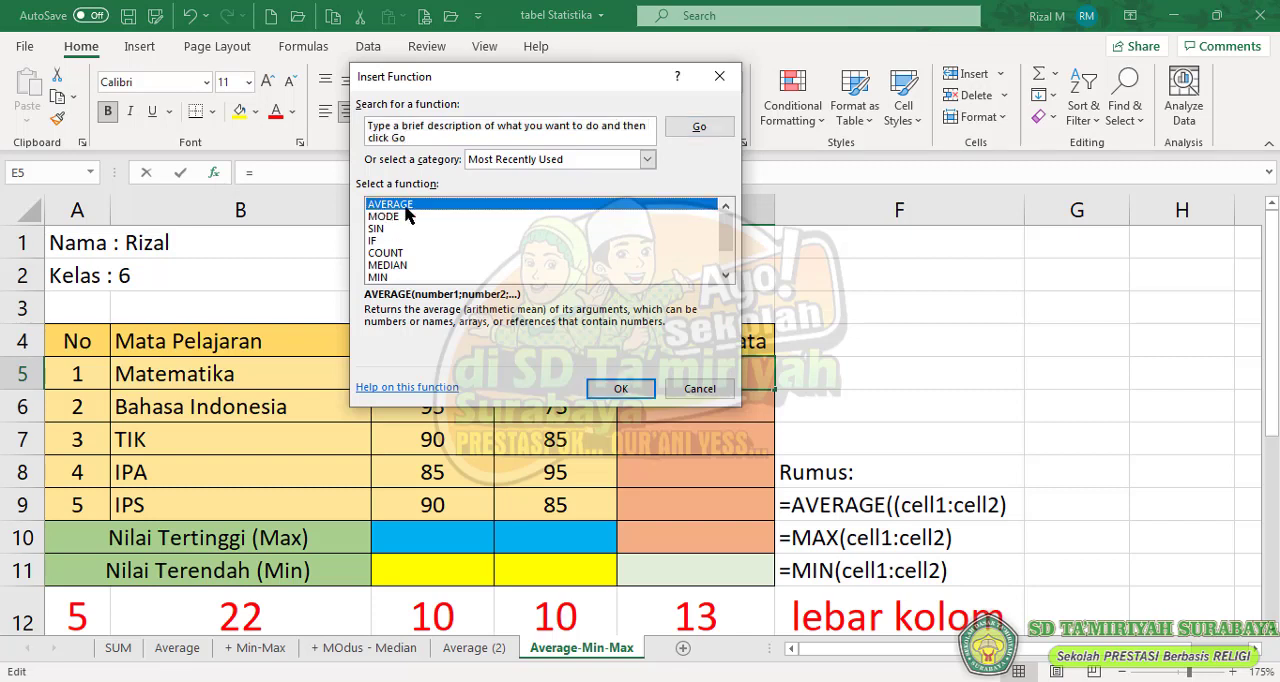
{"action": "left_click", "coordinate": [618, 393]}
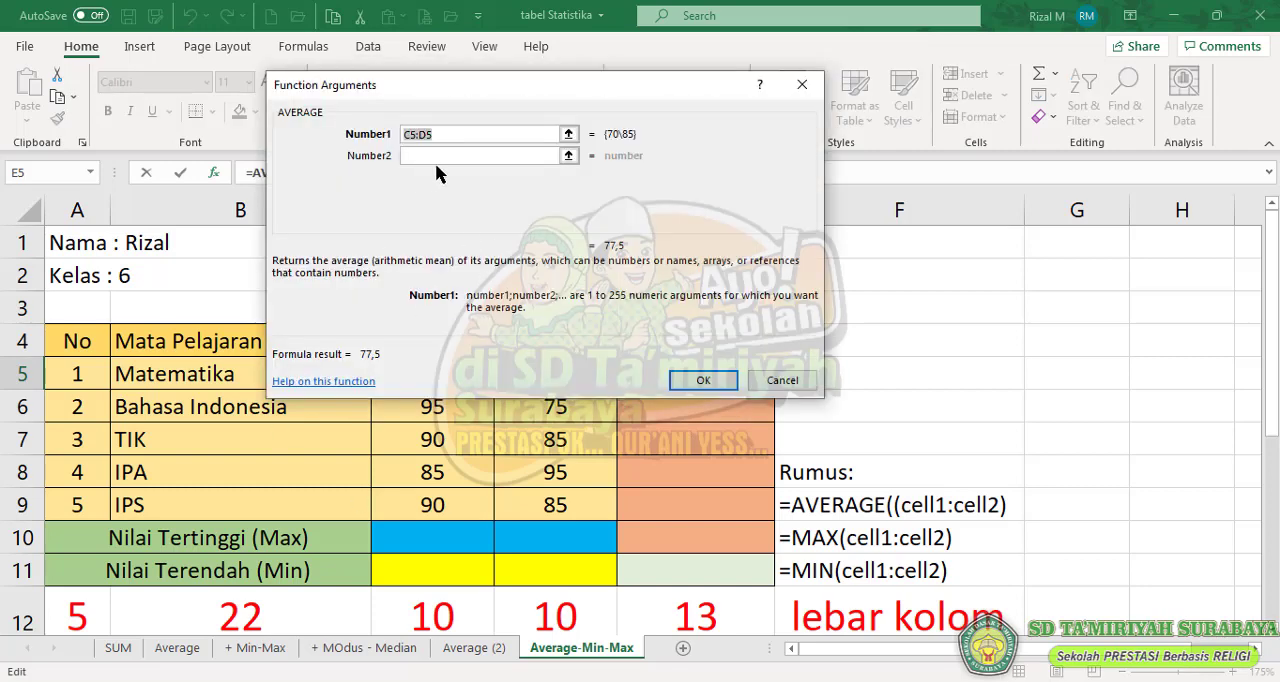
- Clear the suggested range from AVERAGE's Number1 argument and collapse the arguments dialog so the score cells can be picked
{"action": "left_click_drag", "start_coordinate": [451, 92], "coordinate": [505, 214]}
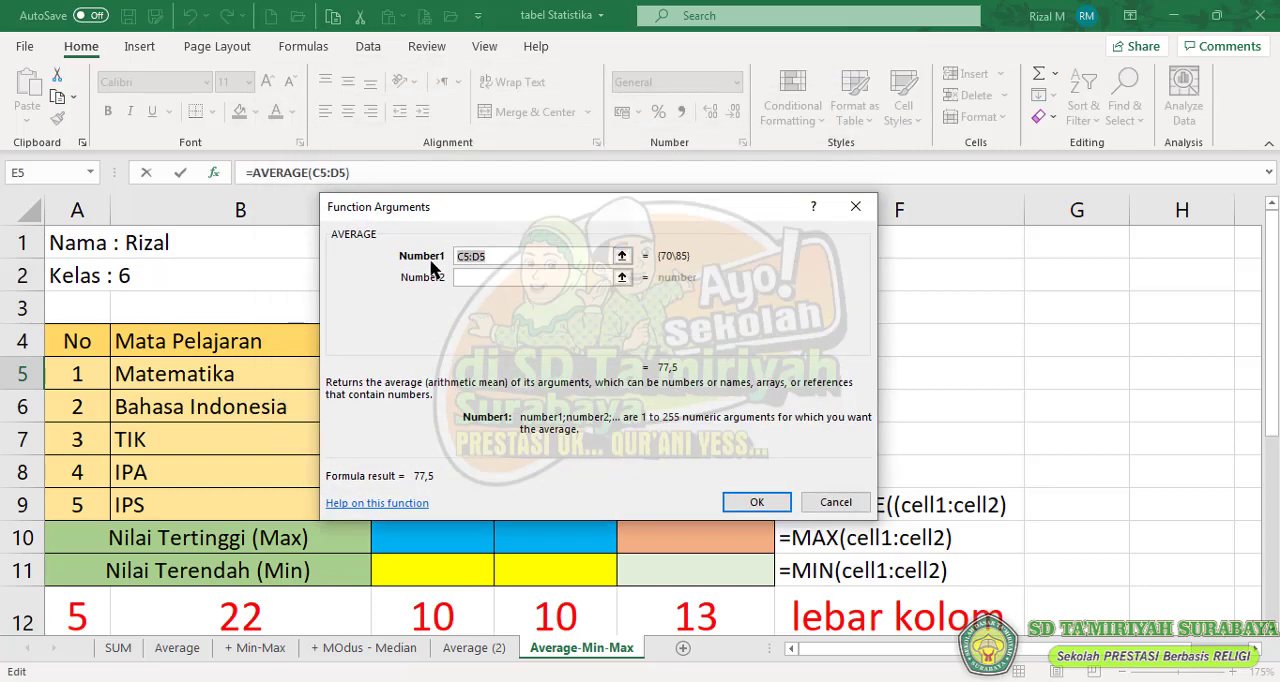
{"action": "left_click", "coordinate": [490, 258]}
{"action": "left_click_drag", "start_coordinate": [552, 258], "coordinate": [372, 258]}
{"action": "key", "text": "BackSpace"}
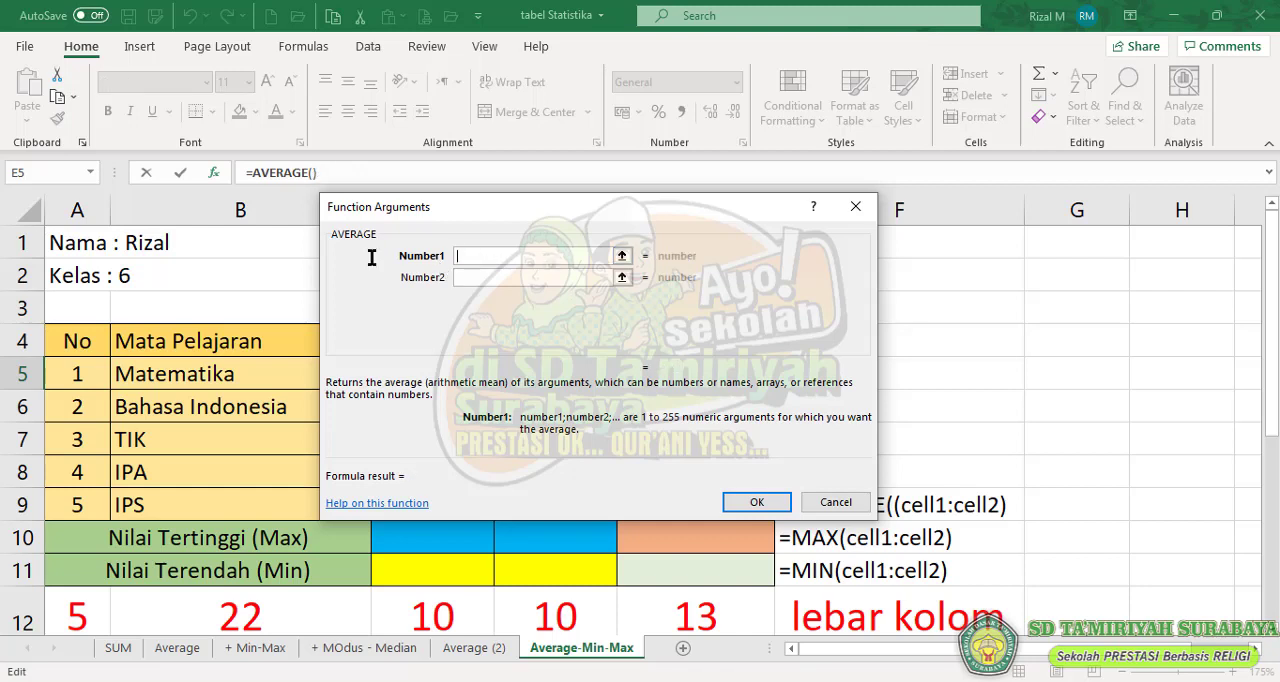
{"action": "left_click", "coordinate": [622, 257]}
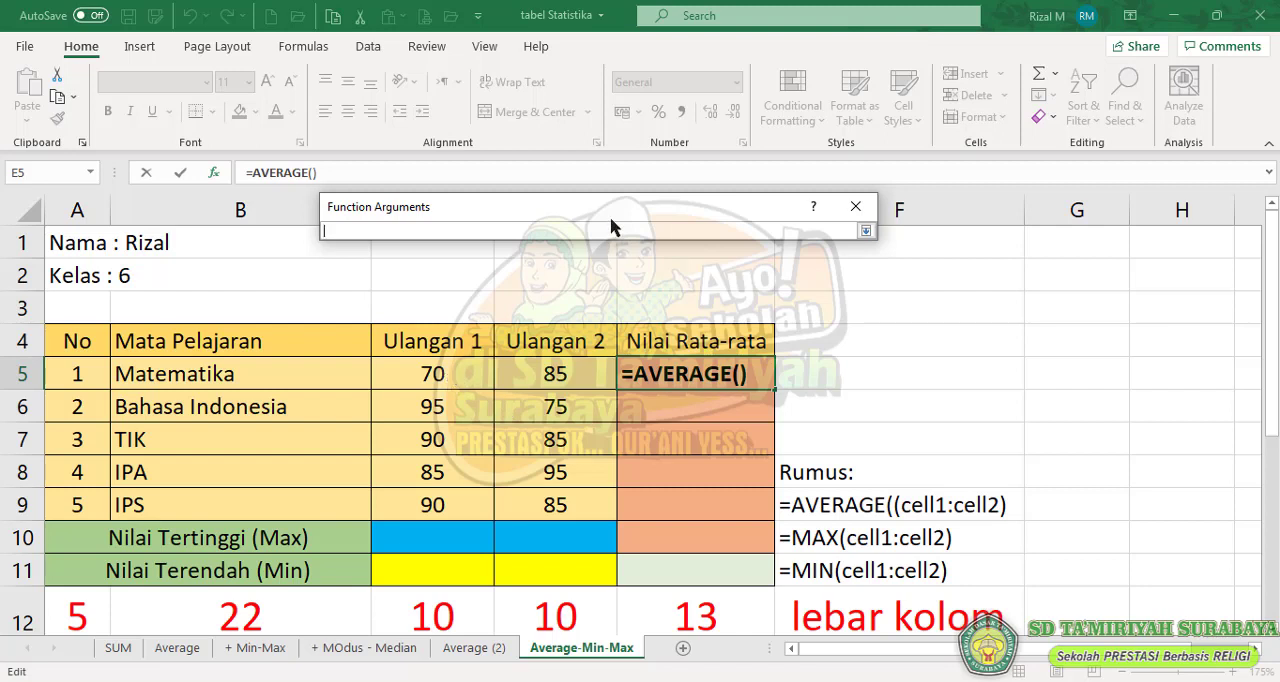
{"action": "left_click_drag", "start_coordinate": [613, 206], "coordinate": [605, 259]}
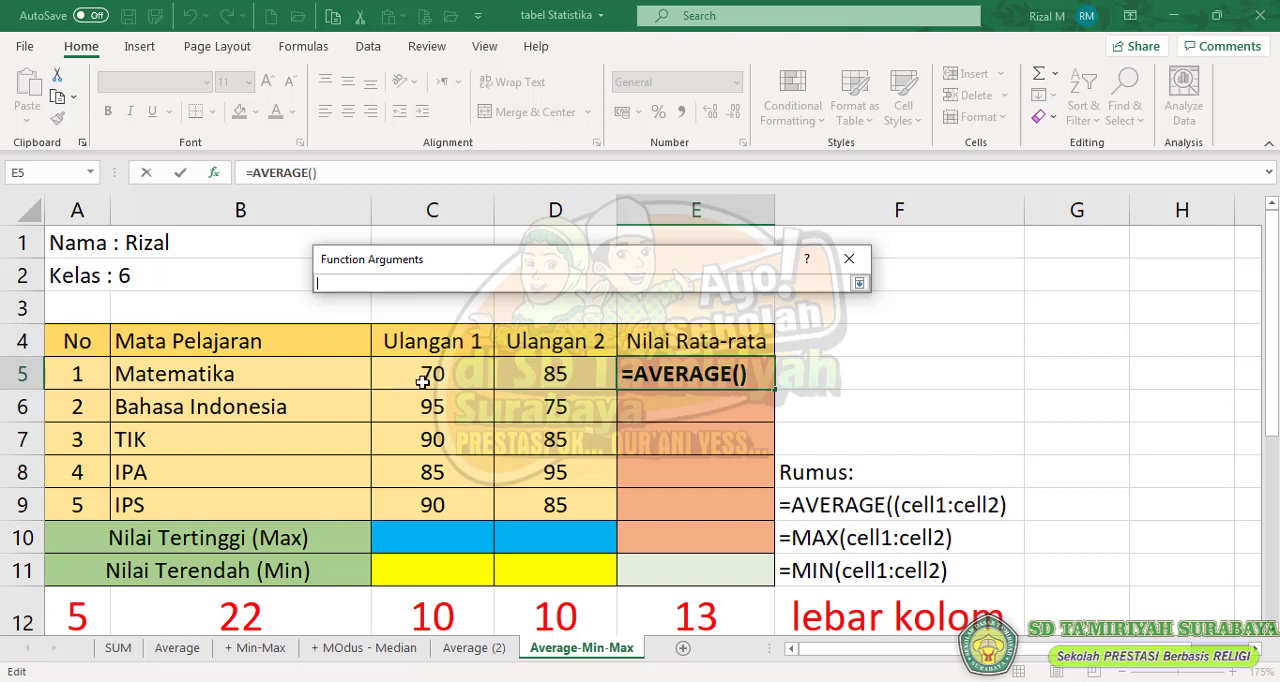
{"action": "left_click", "coordinate": [443, 205]}
{"action": "type", "text": "c5"}
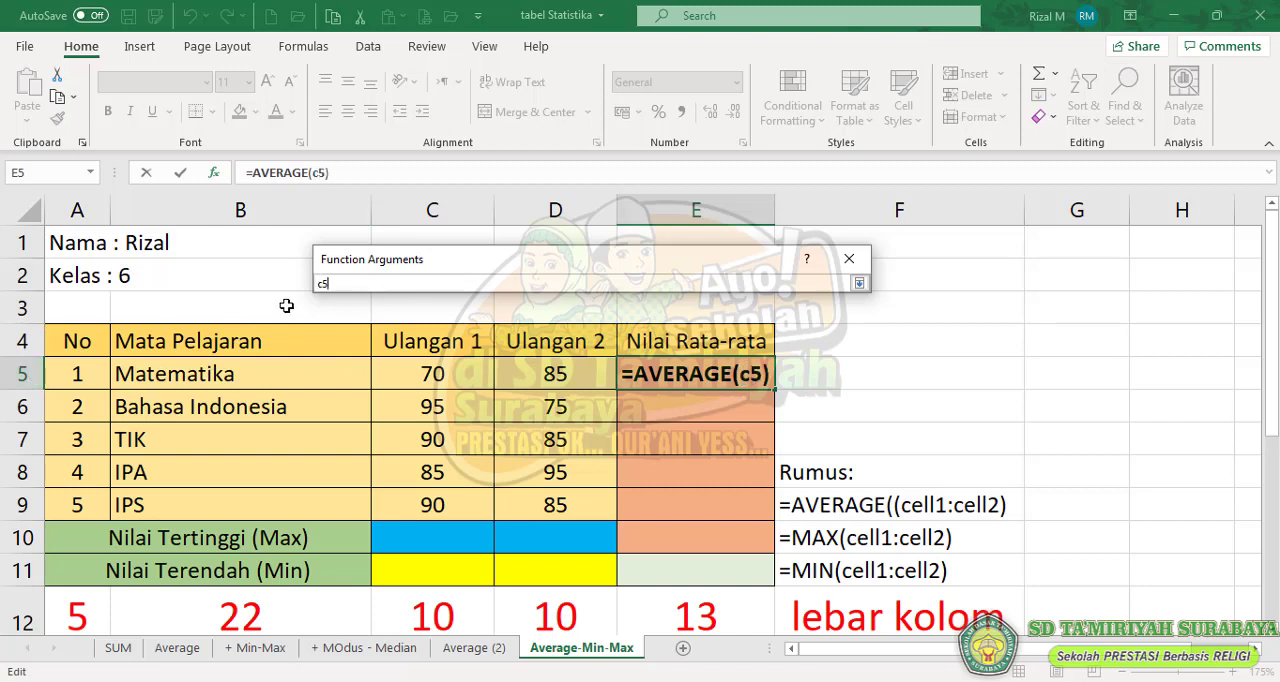
{"action": "left_click", "coordinate": [441, 375]}
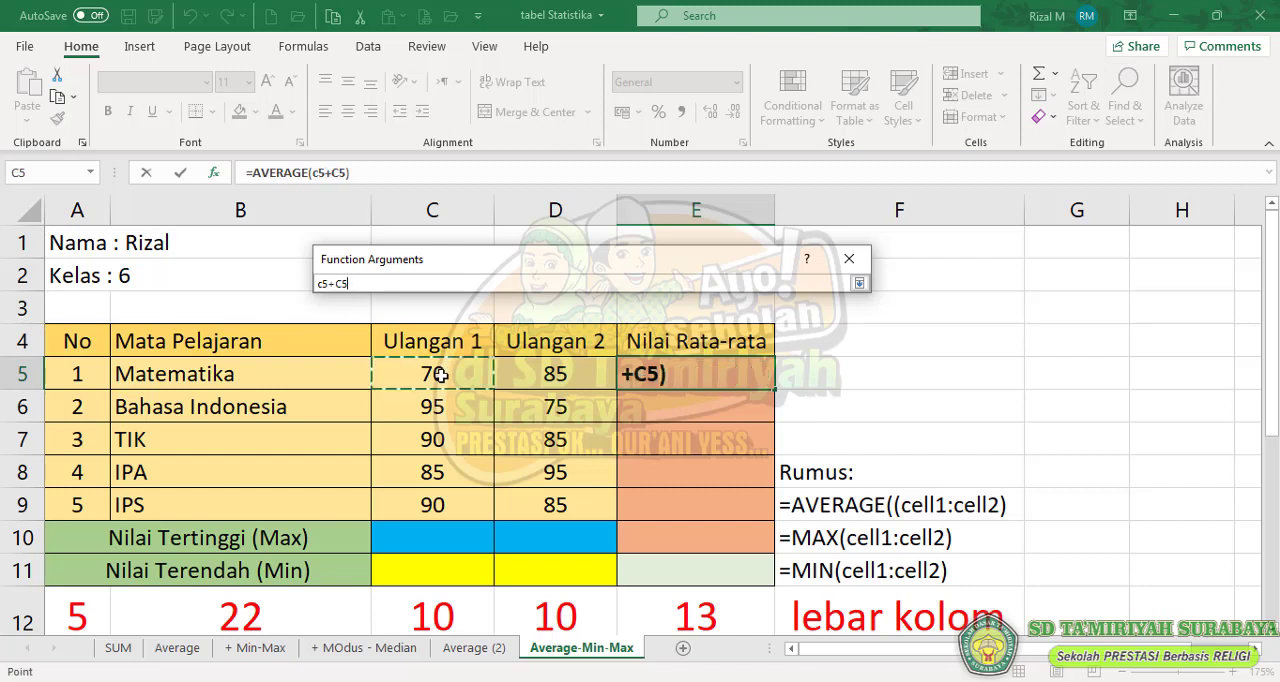
{"action": "key", "text": "BackSpace"}
{"action": "key", "text": "BackSpace"}
{"action": "key", "text": "BackSpace"}
{"action": "key", "text": "BackSpace"}
{"action": "key", "text": "BackSpace"}
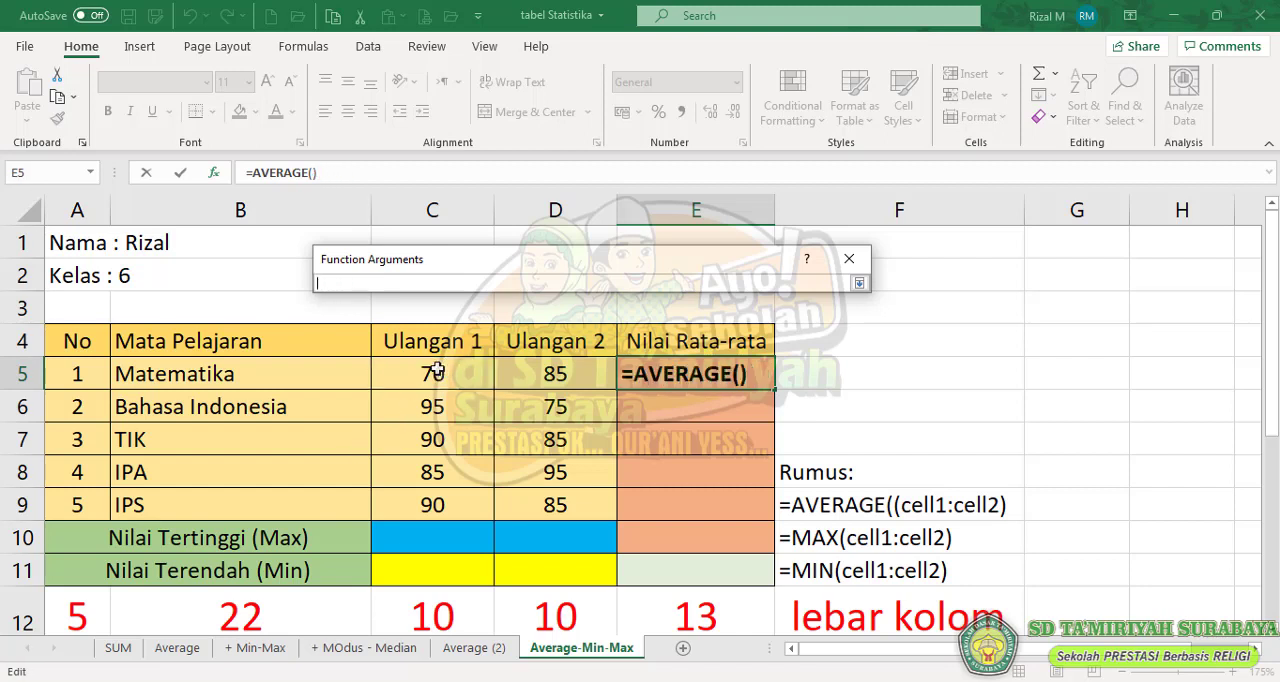
{"action": "left_click", "coordinate": [437, 371]}
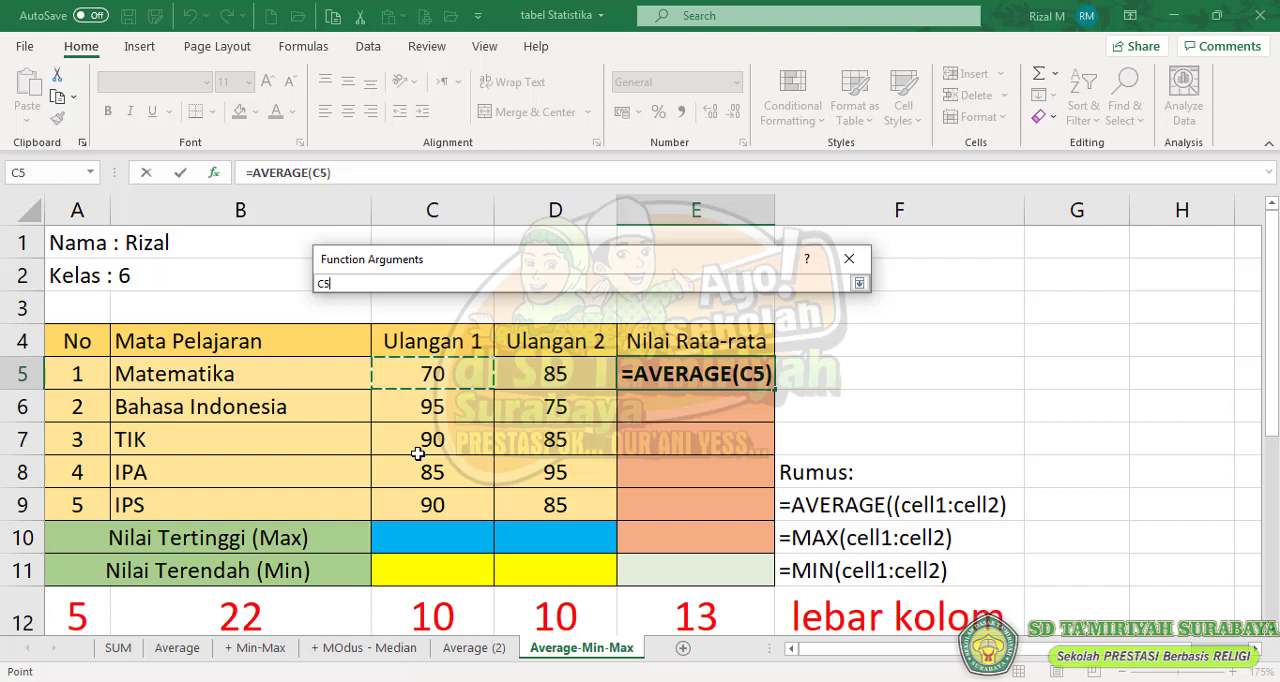
{"action": "key", "text": "F8"}
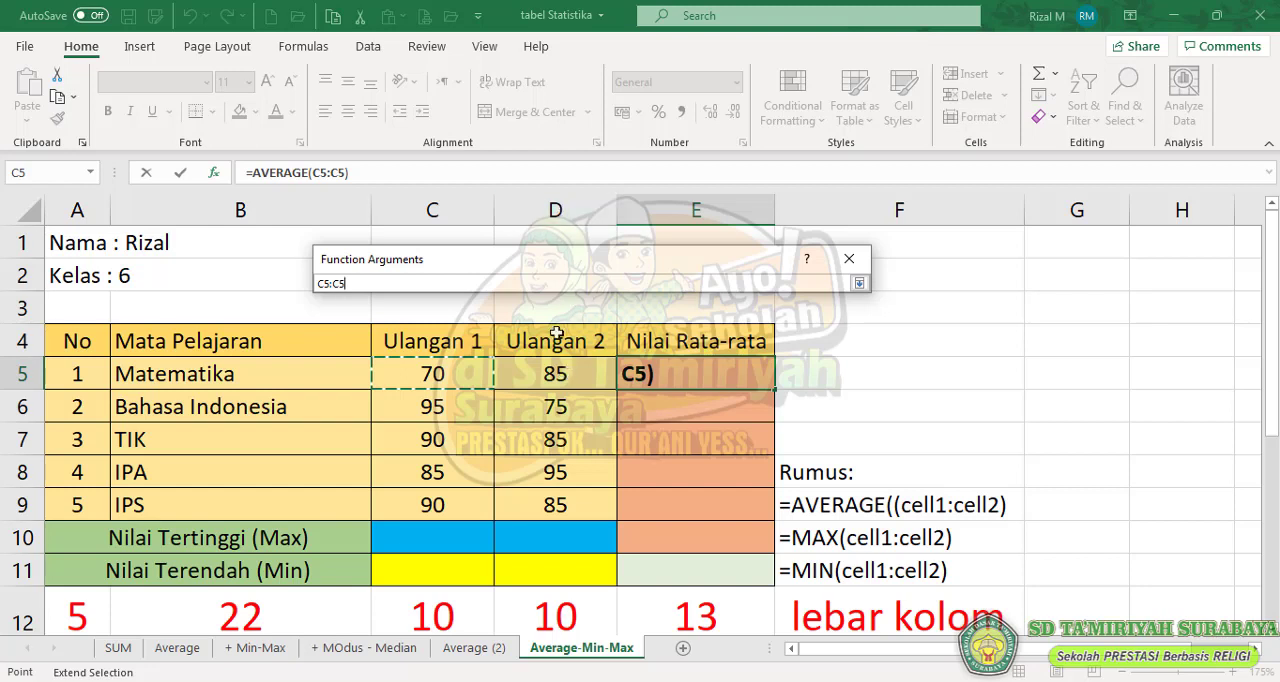
{"action": "key", "text": "BackSpace"}
{"action": "key", "text": "BackSpace"}
{"action": "key", "text": "BackSpace"}
{"action": "key", "text": "BackSpace"}
{"action": "key", "text": "BackSpace"}
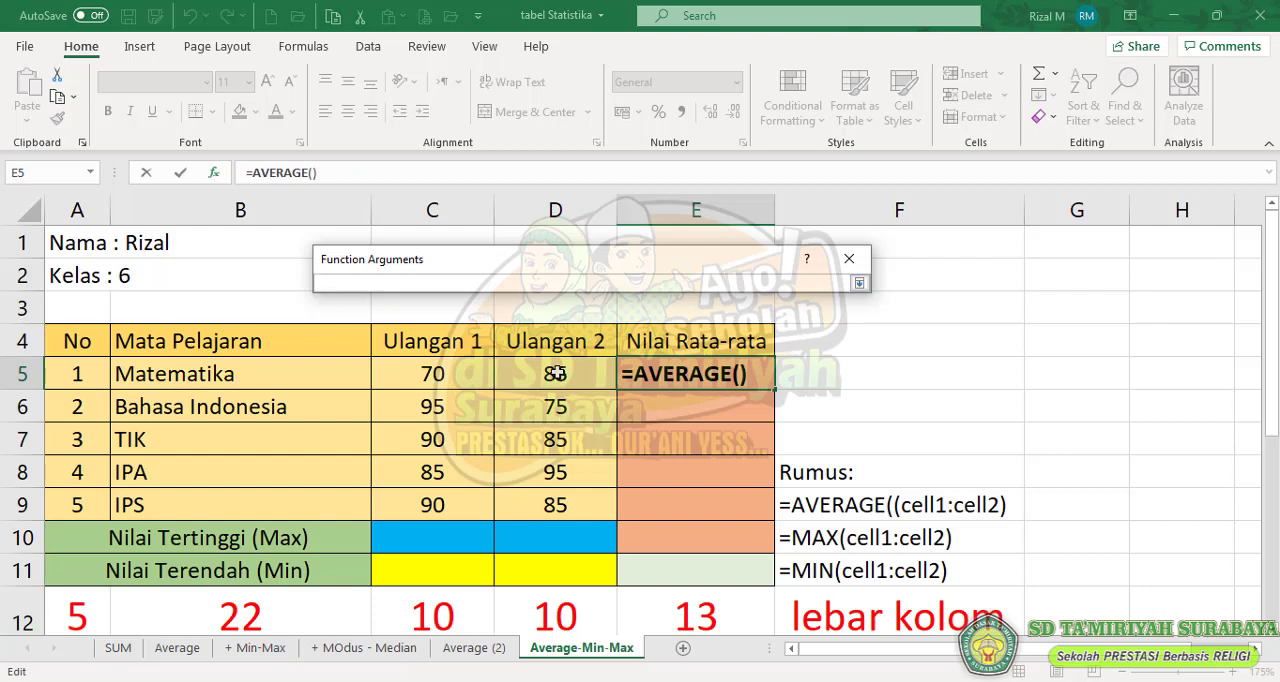
{"action": "left_click", "coordinate": [426, 377]}
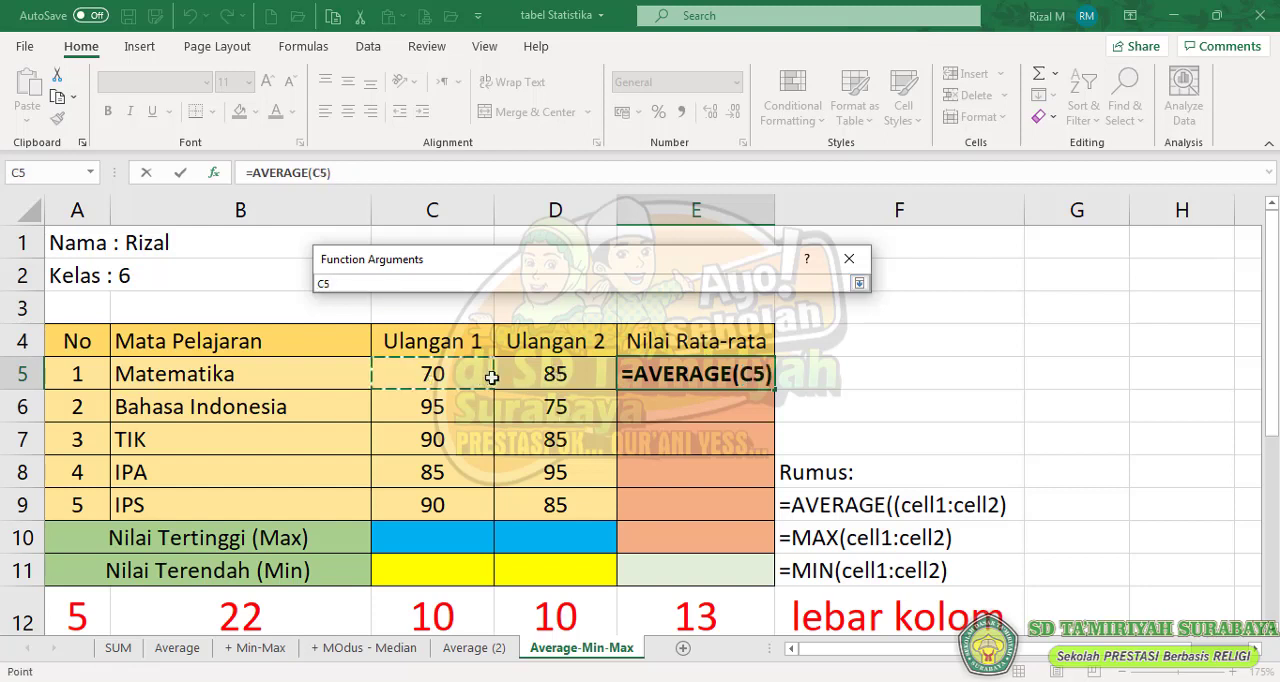
{"action": "left_click_drag", "start_coordinate": [492, 377], "coordinate": [532, 377]}
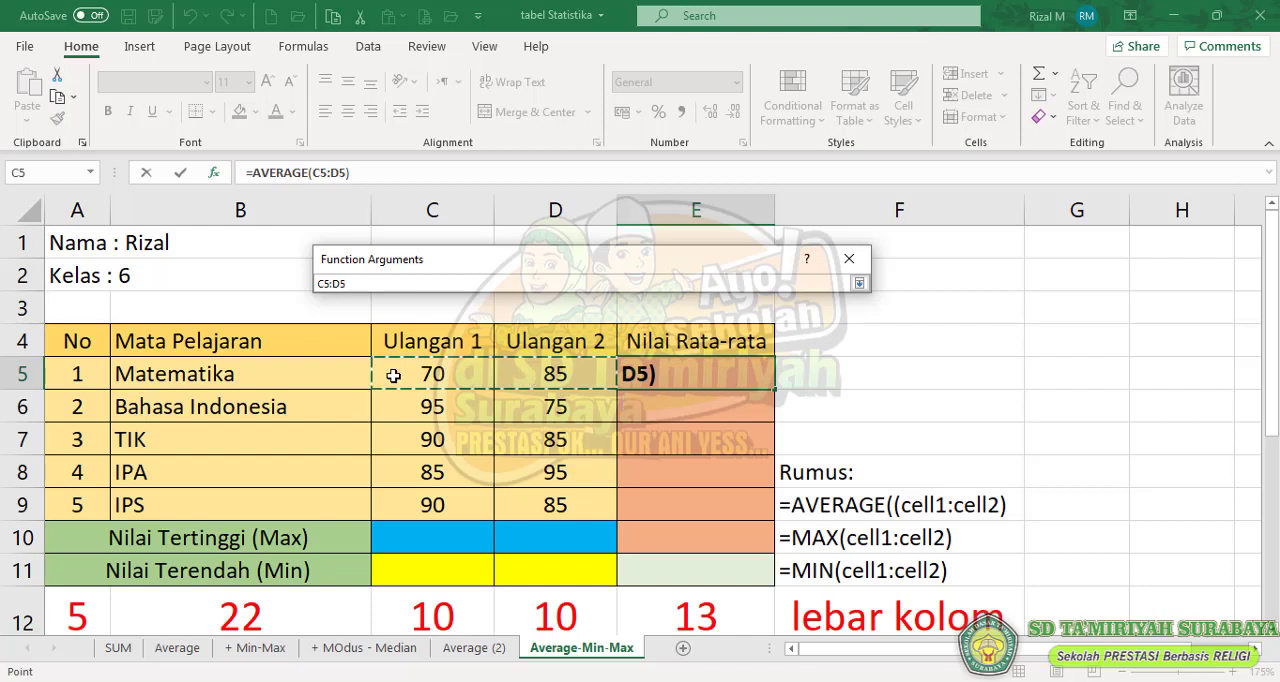
{"action": "left_click", "coordinate": [424, 373]}
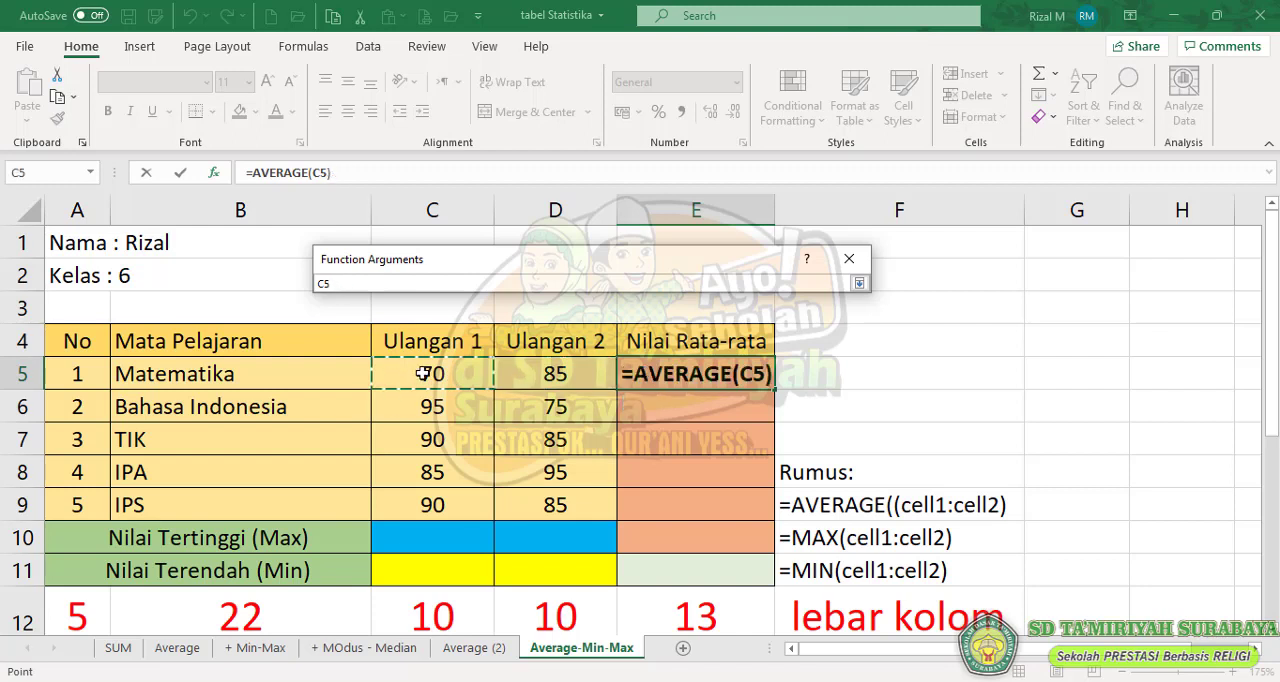
{"action": "key", "text": "F8"}
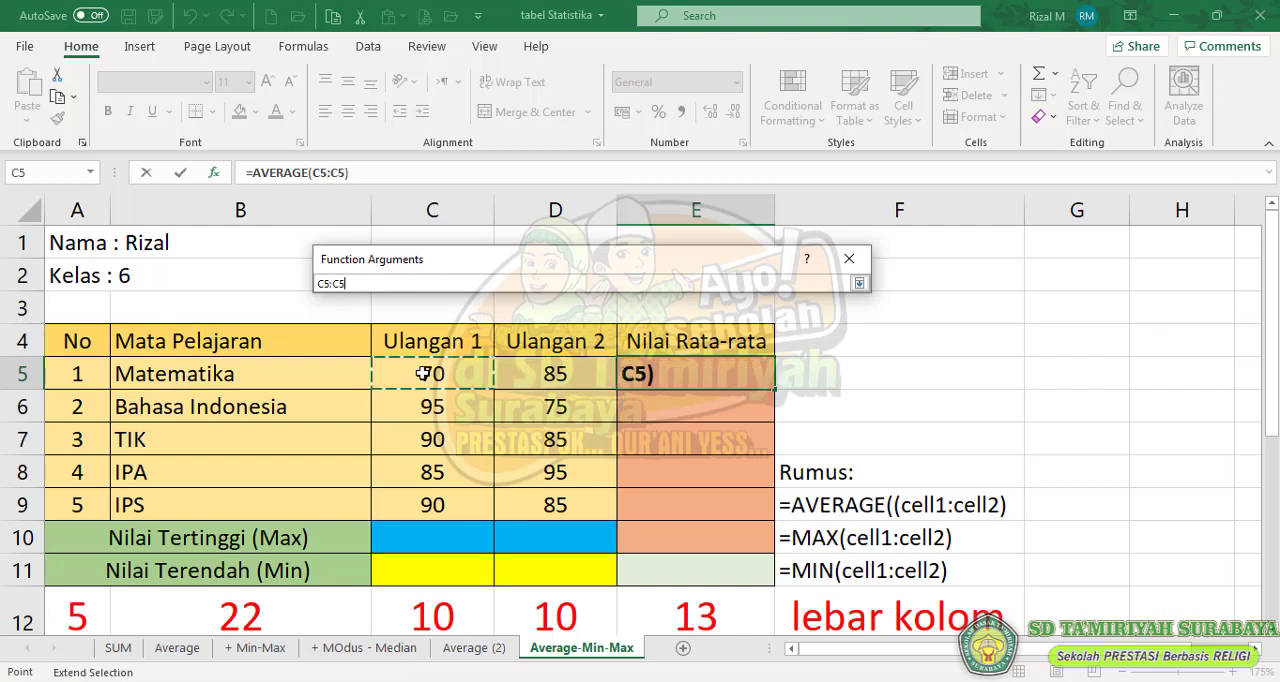
{"action": "key", "text": "BackSpace"}
{"action": "key", "text": "BackSpace"}
{"action": "left_click_drag", "start_coordinate": [424, 373], "coordinate": [550, 366]}
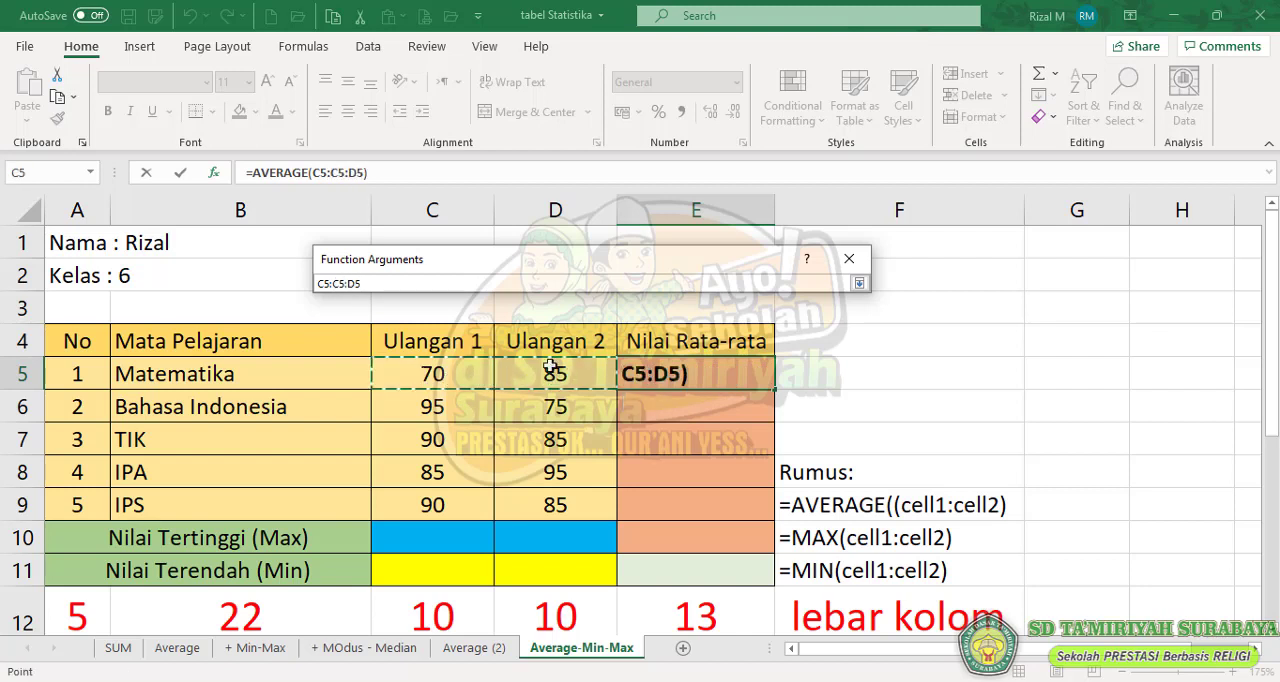
{"action": "key", "text": "ctrl+a"}
{"action": "left_click_drag", "start_coordinate": [390, 284], "coordinate": [189, 282]}
{"action": "key", "text": "BackSpace"}
- Pick the Matematika scores C5:D5 as the Number1 range and complete the AVERAGE formula in E5
{"action": "left_click_drag", "start_coordinate": [443, 371], "coordinate": [549, 371]}
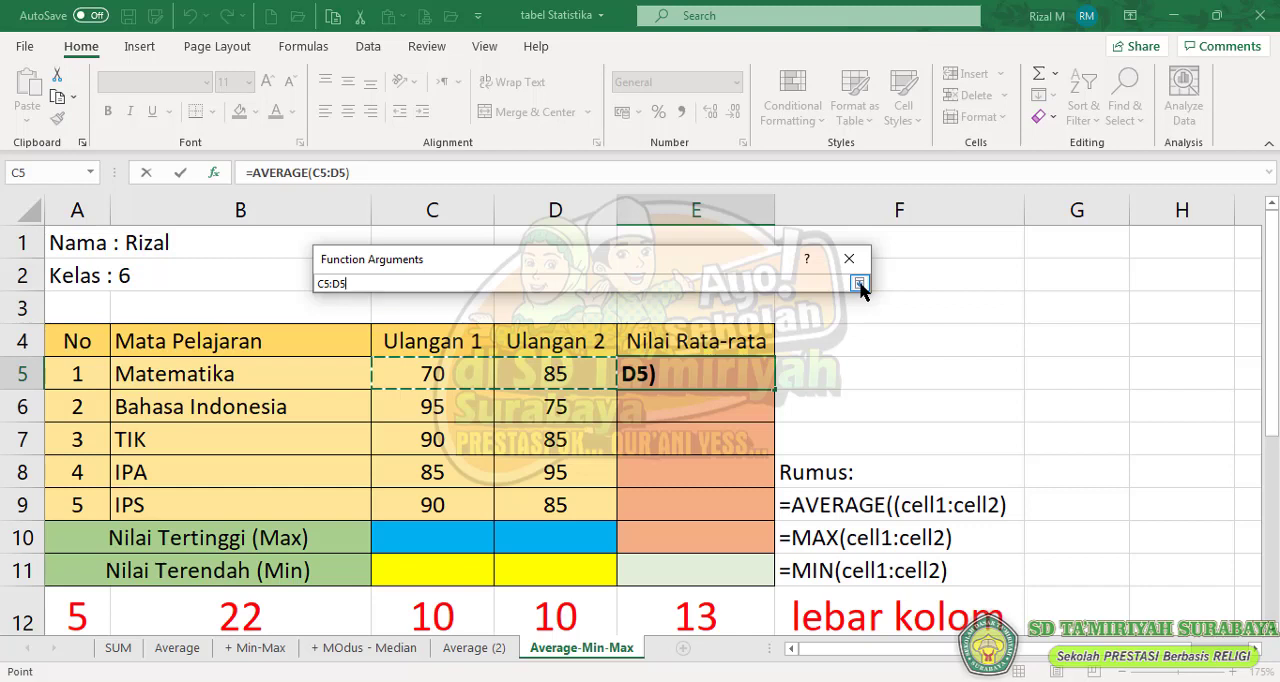
{"action": "left_click", "coordinate": [859, 284]}
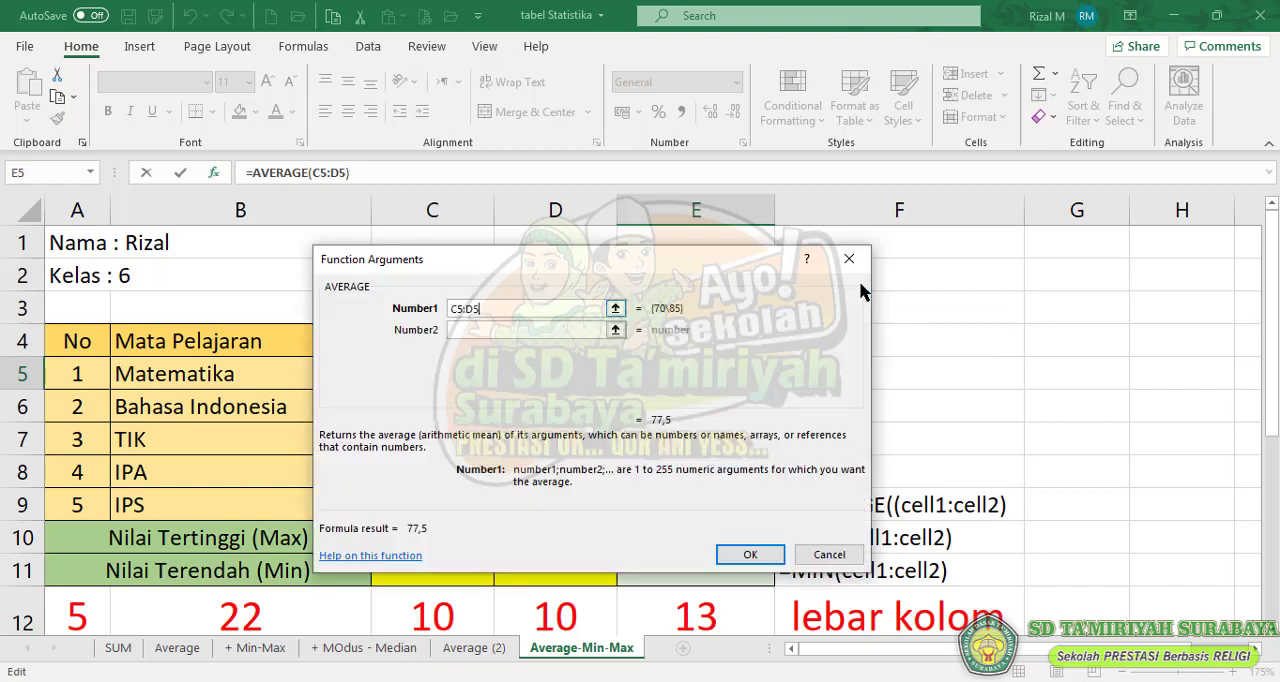
{"action": "left_click", "coordinate": [742, 560]}
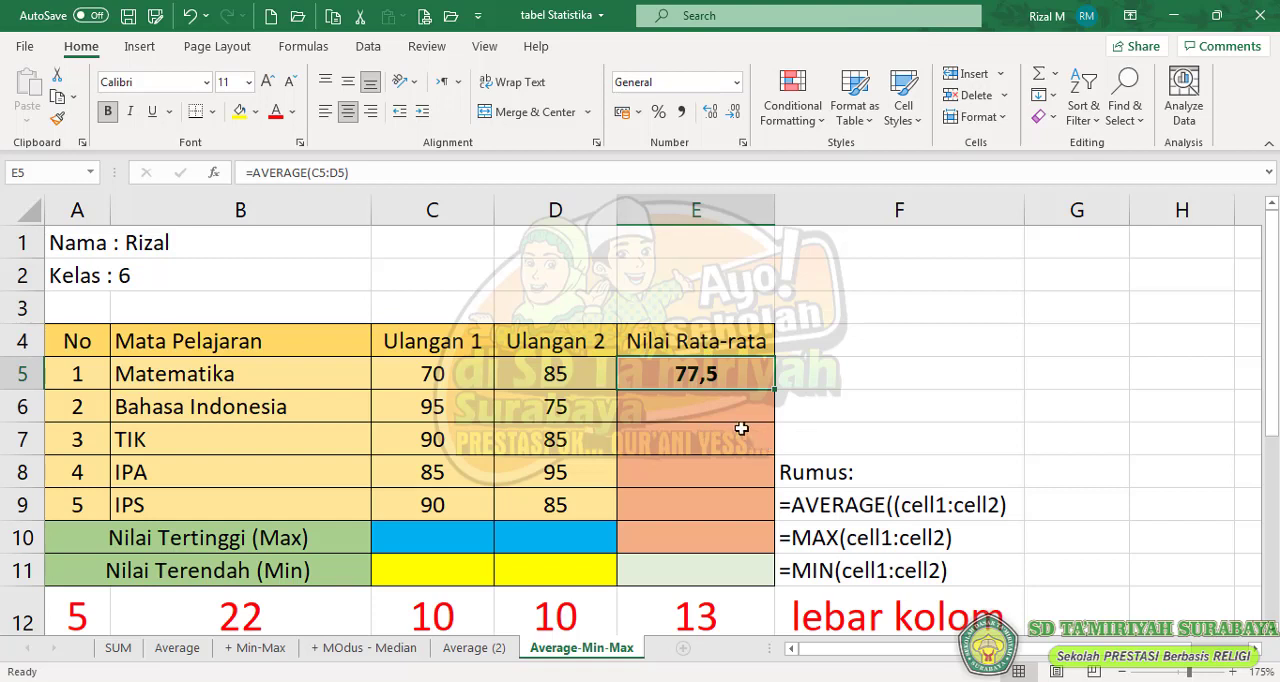
- Enter the formula =AVERAGE(C6:D6) in E6 to average the two Bahasa Indonesia scores
{"action": "left_click", "coordinate": [736, 406]}
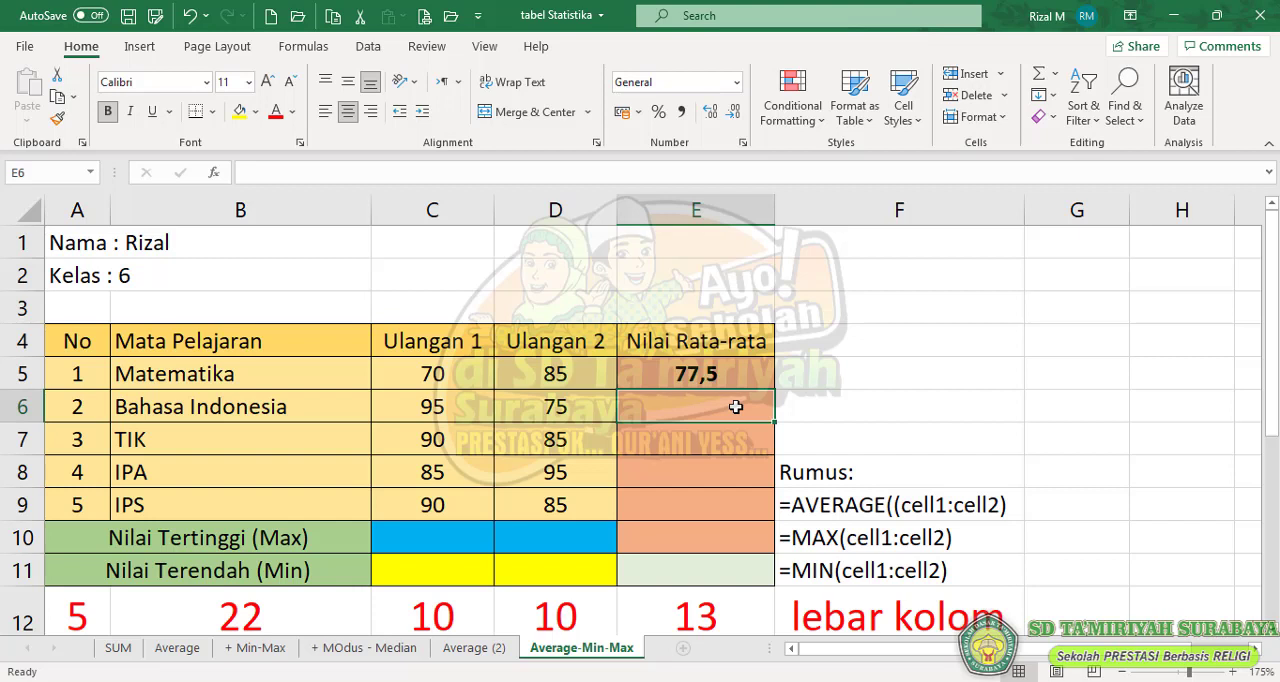
{"action": "type", "text": "="}
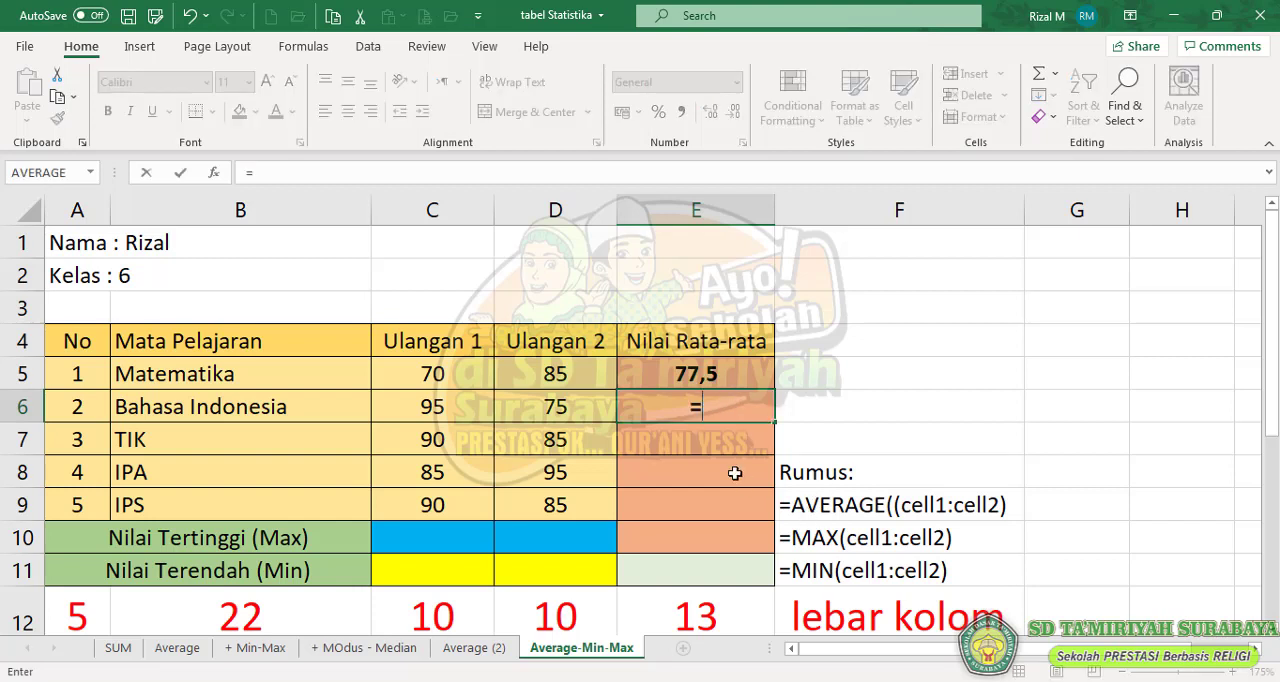
{"action": "type", "text": "average"}
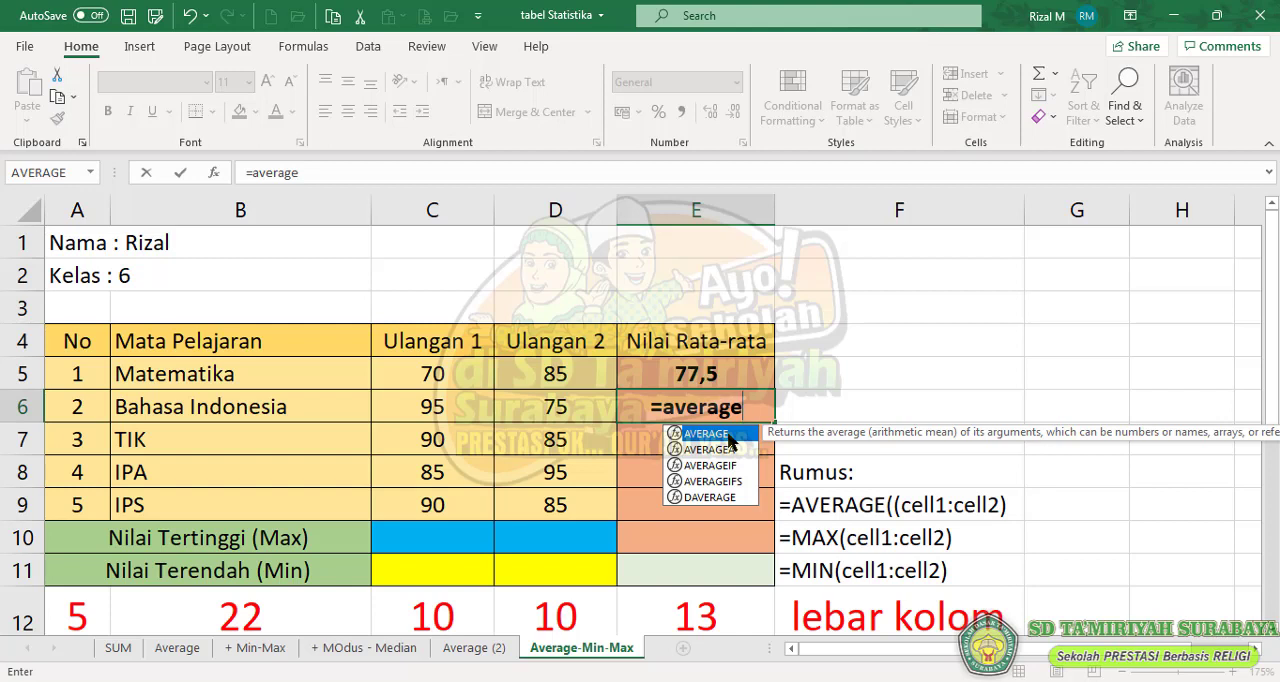
{"action": "double_click", "coordinate": [728, 435]}
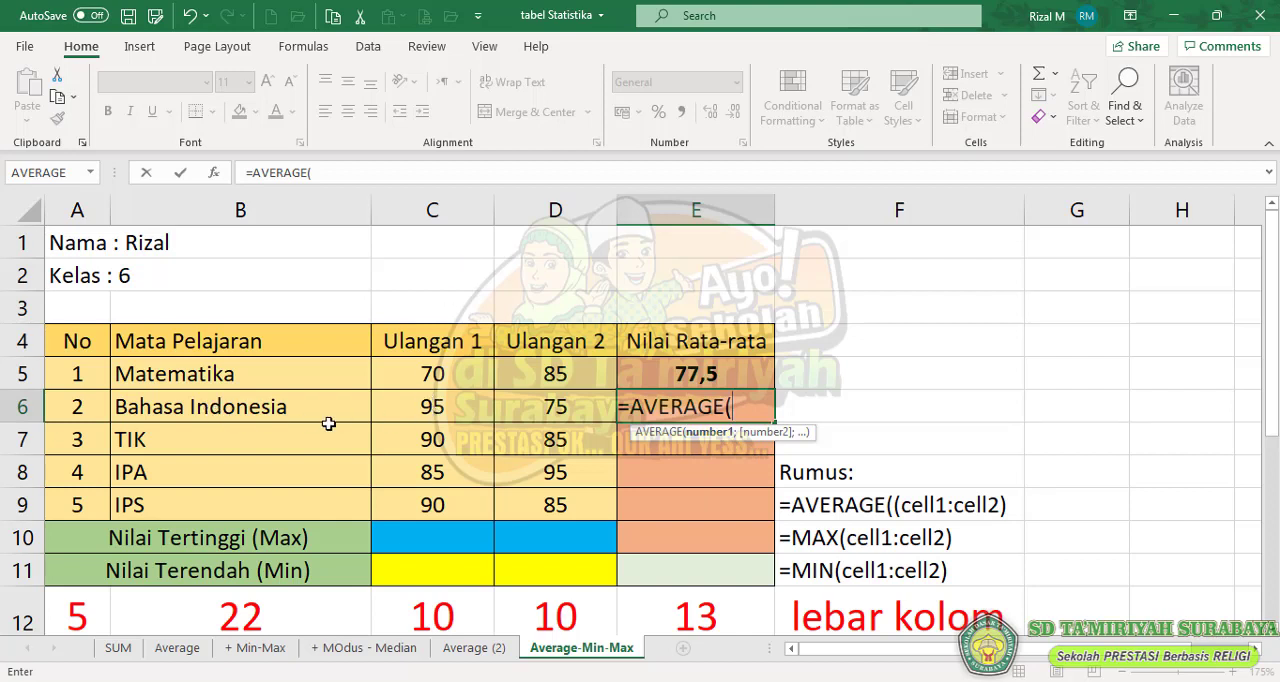
{"action": "type", "text": "c6"}
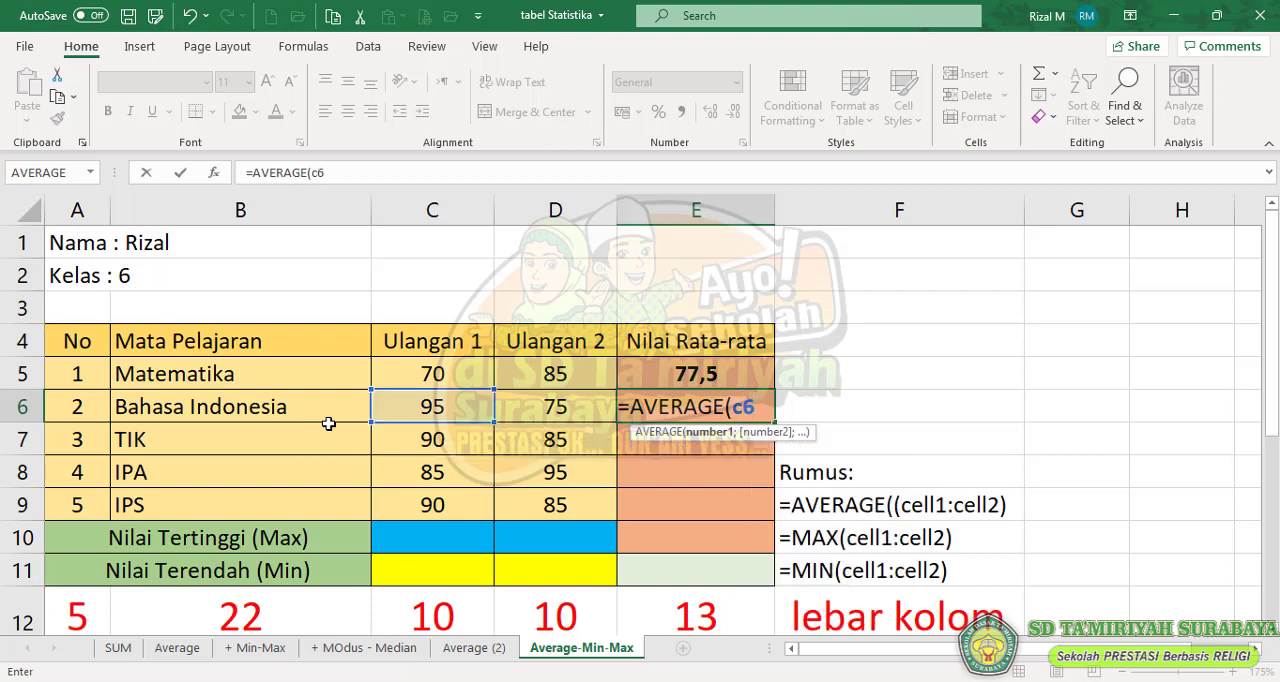
{"action": "type", "text": ":d"}
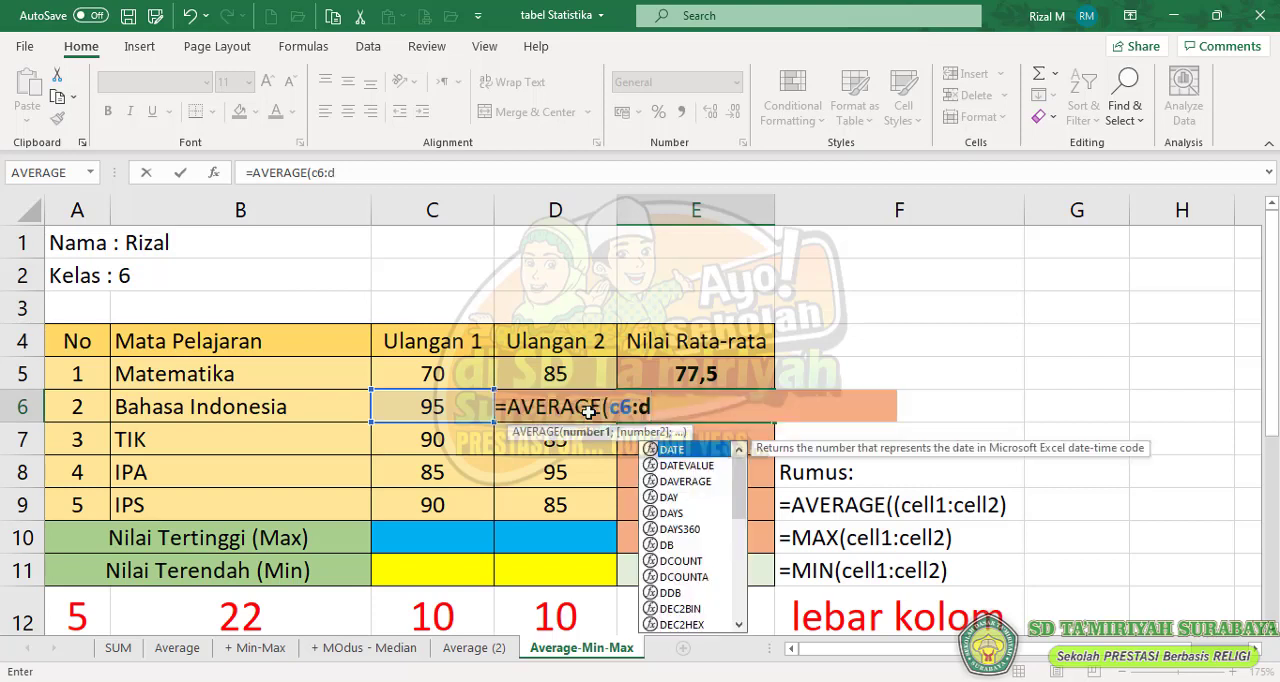
{"action": "type", "text": "6)"}
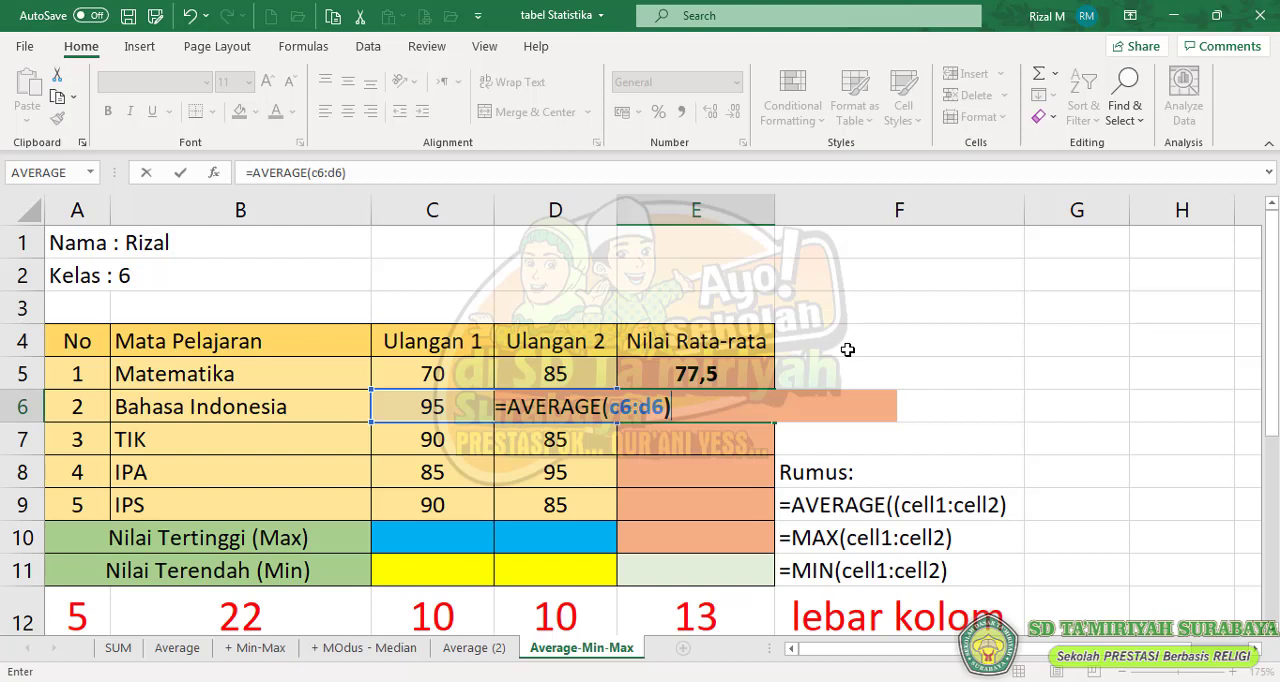
{"action": "key", "text": "Return"}
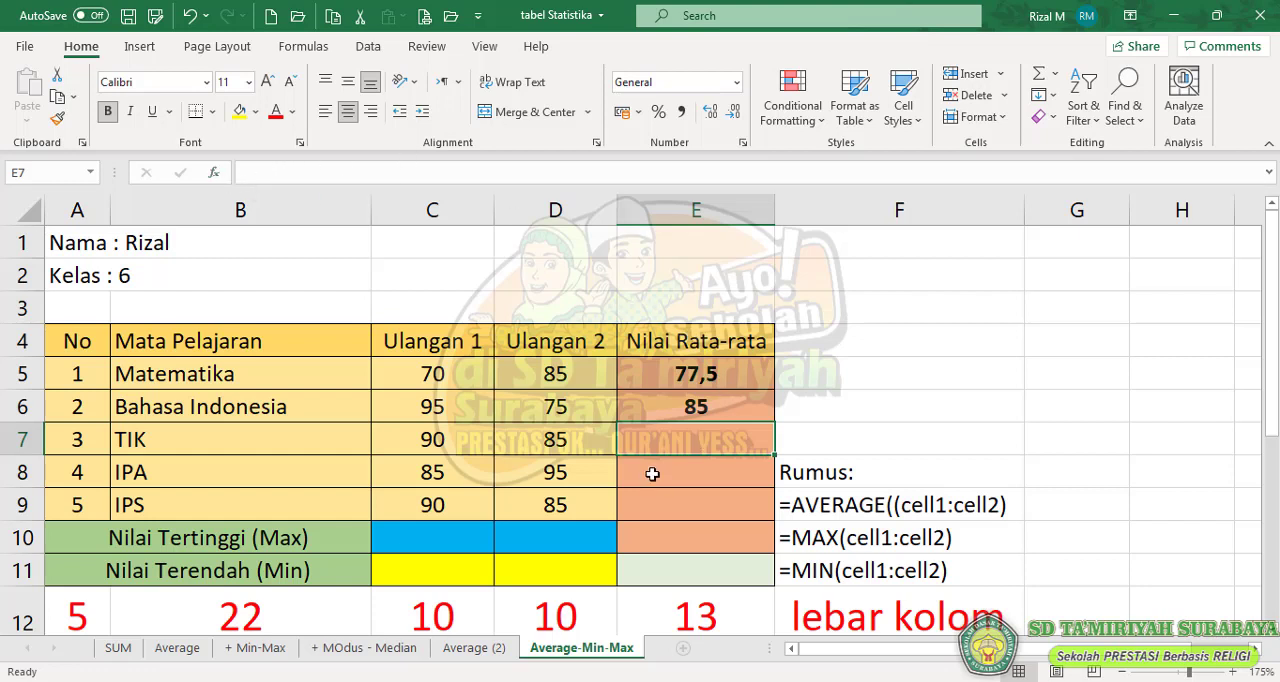
- Enter the formula =AVERAGE(C7:D7) in E7 to average the two TIK scores
{"action": "type", "text": "="}
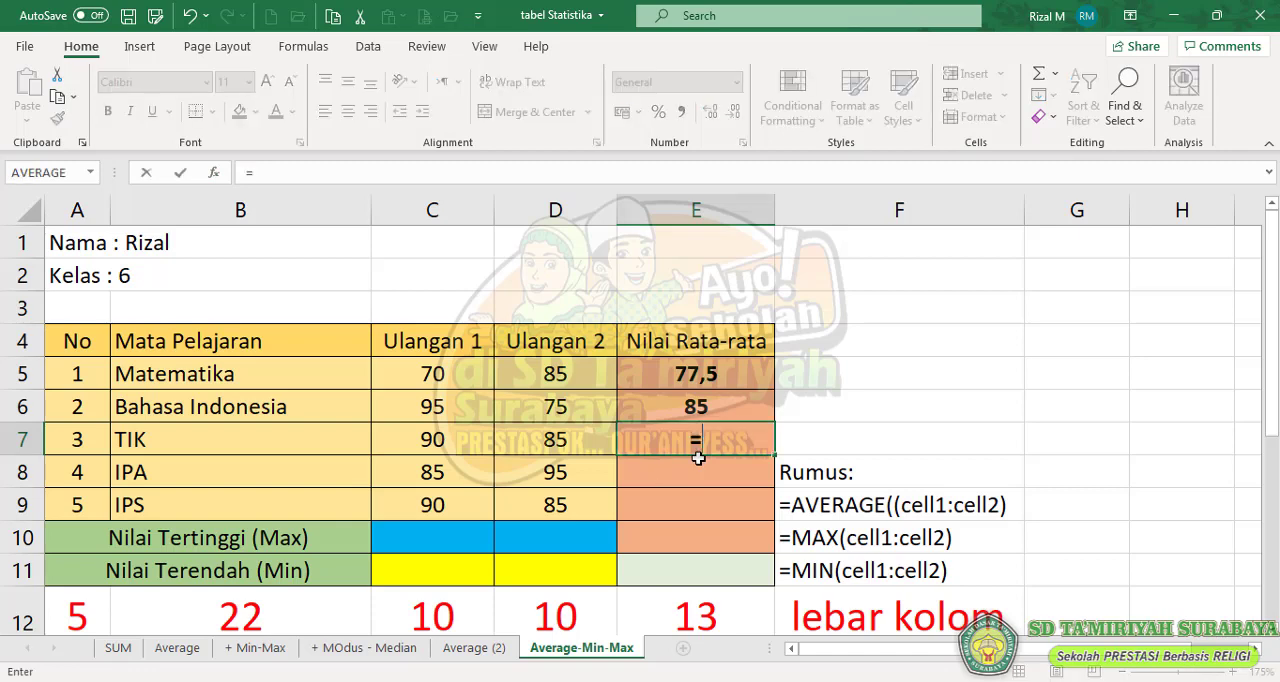
{"action": "type", "text": "aver"}
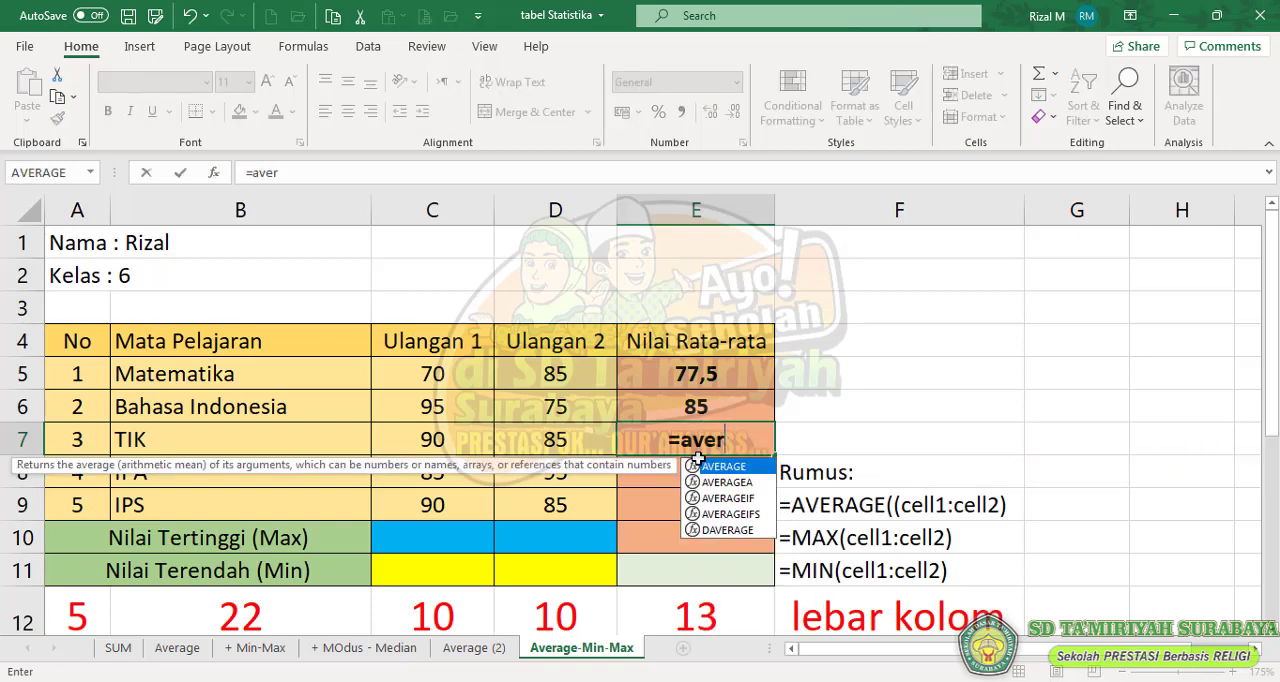
{"action": "key", "text": "Tab"}
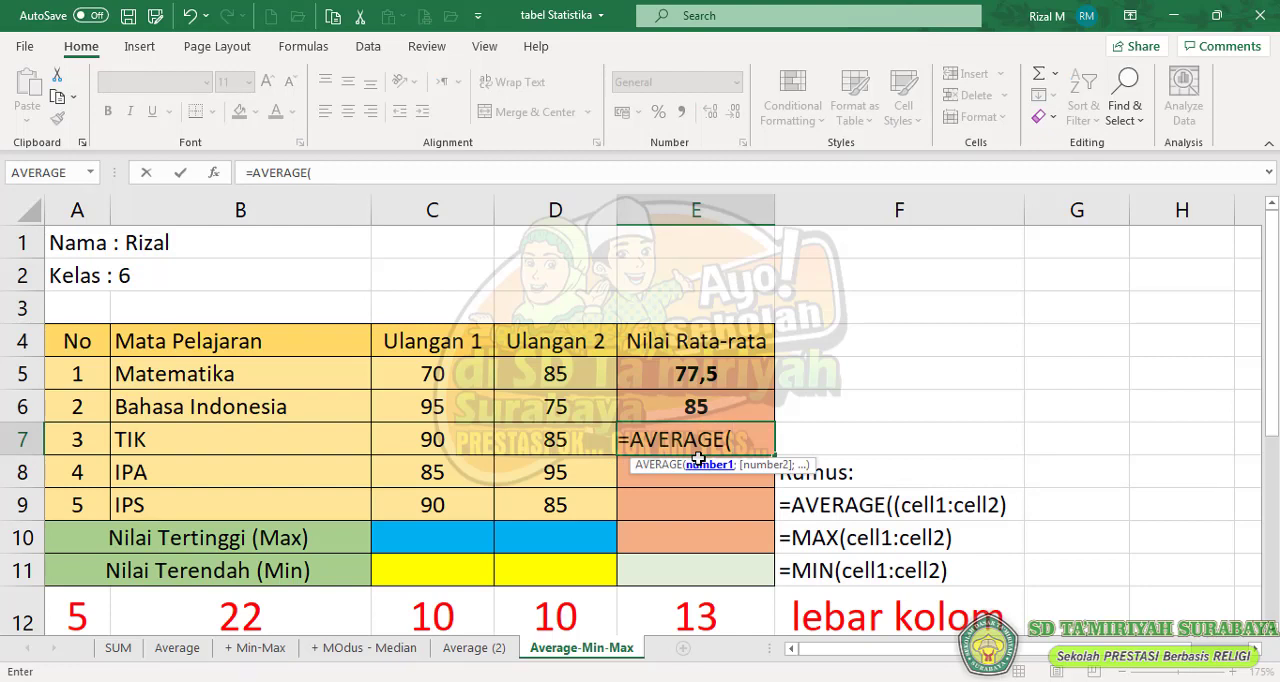
{"action": "type", "text": "C"}
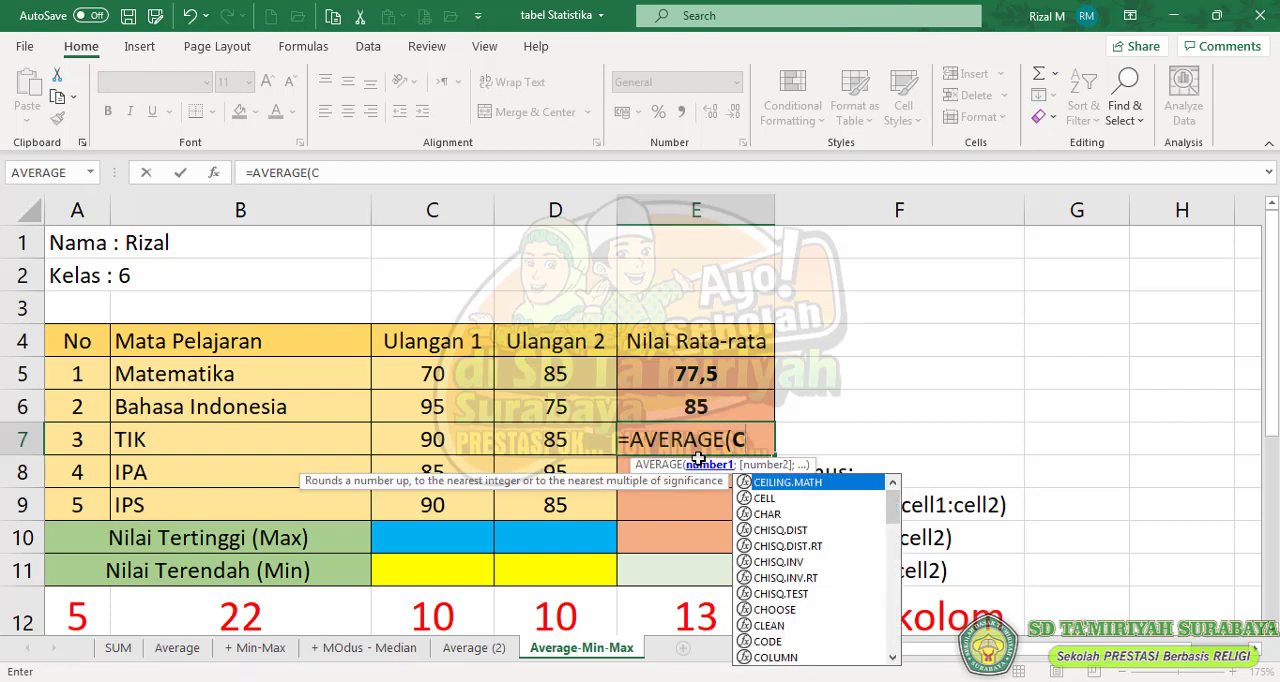
{"action": "type", "text": "7:"}
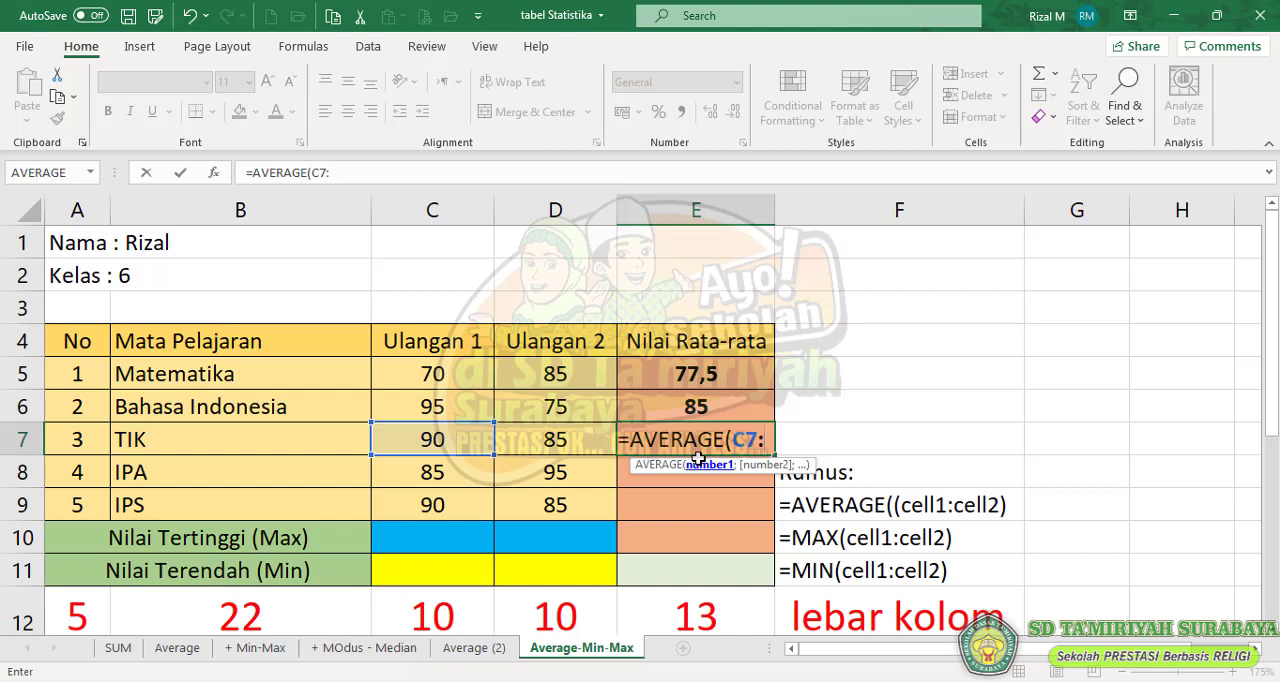
{"action": "type", "text": "d7"}
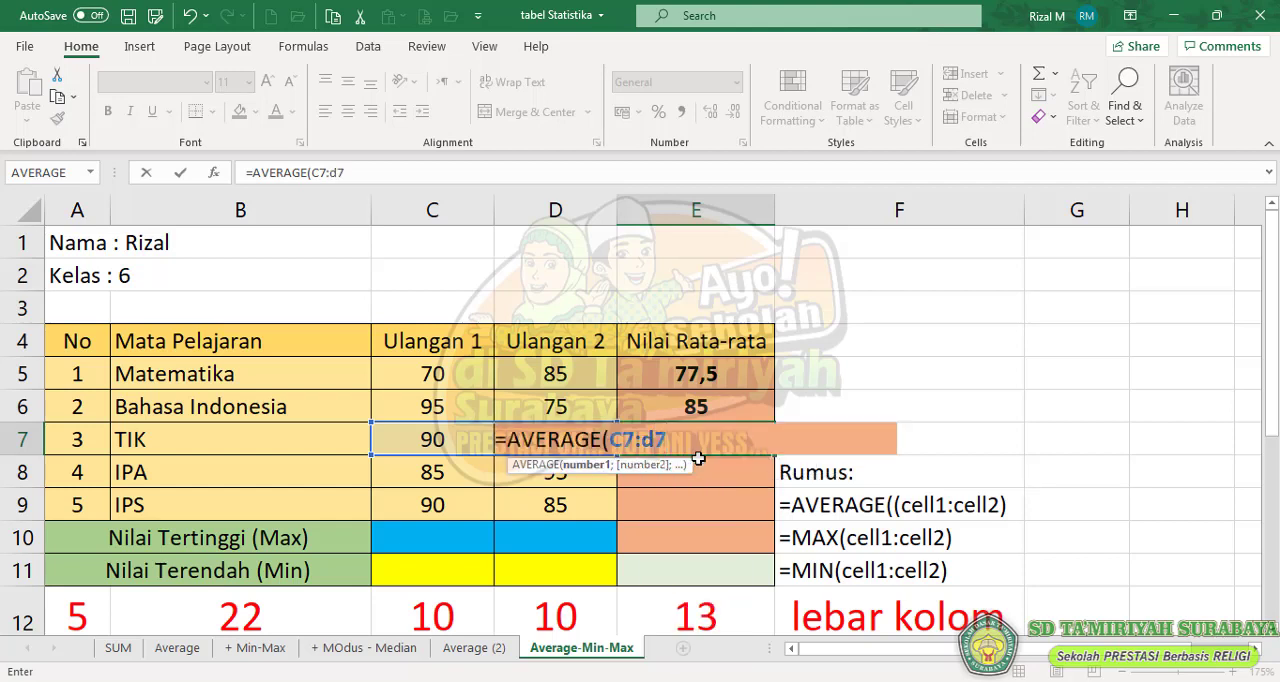
{"action": "type", "text": ")"}
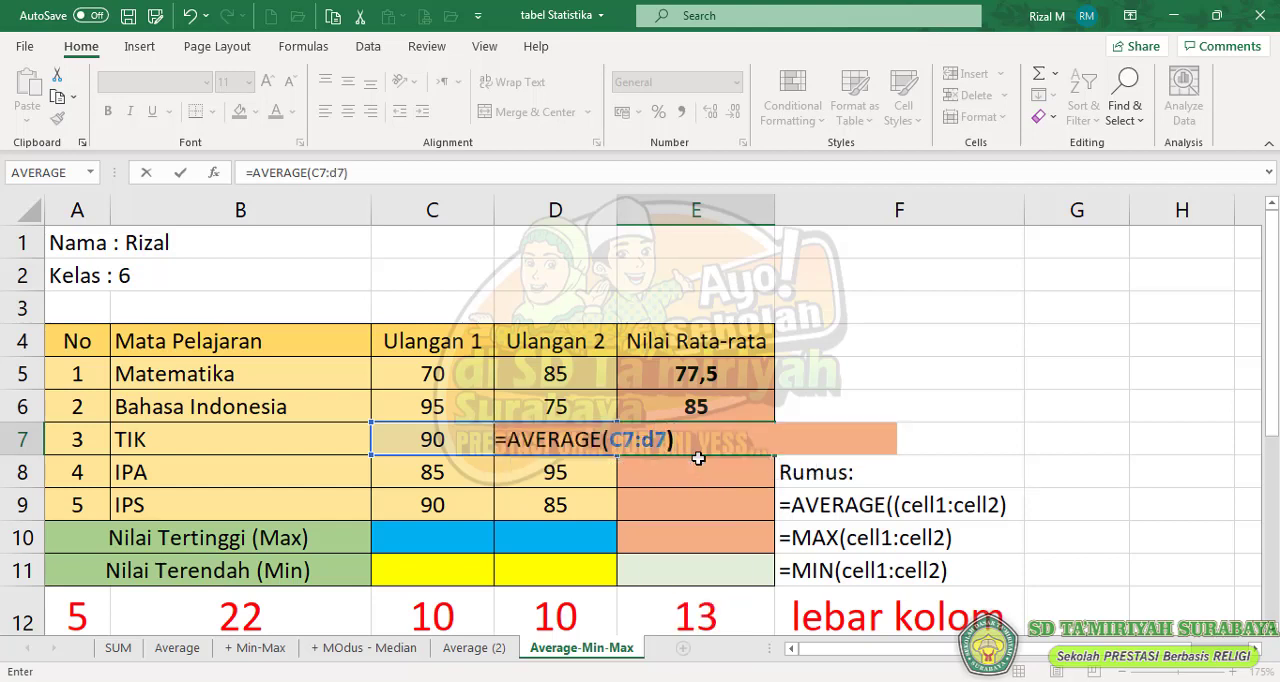
{"action": "key", "text": "Return"}
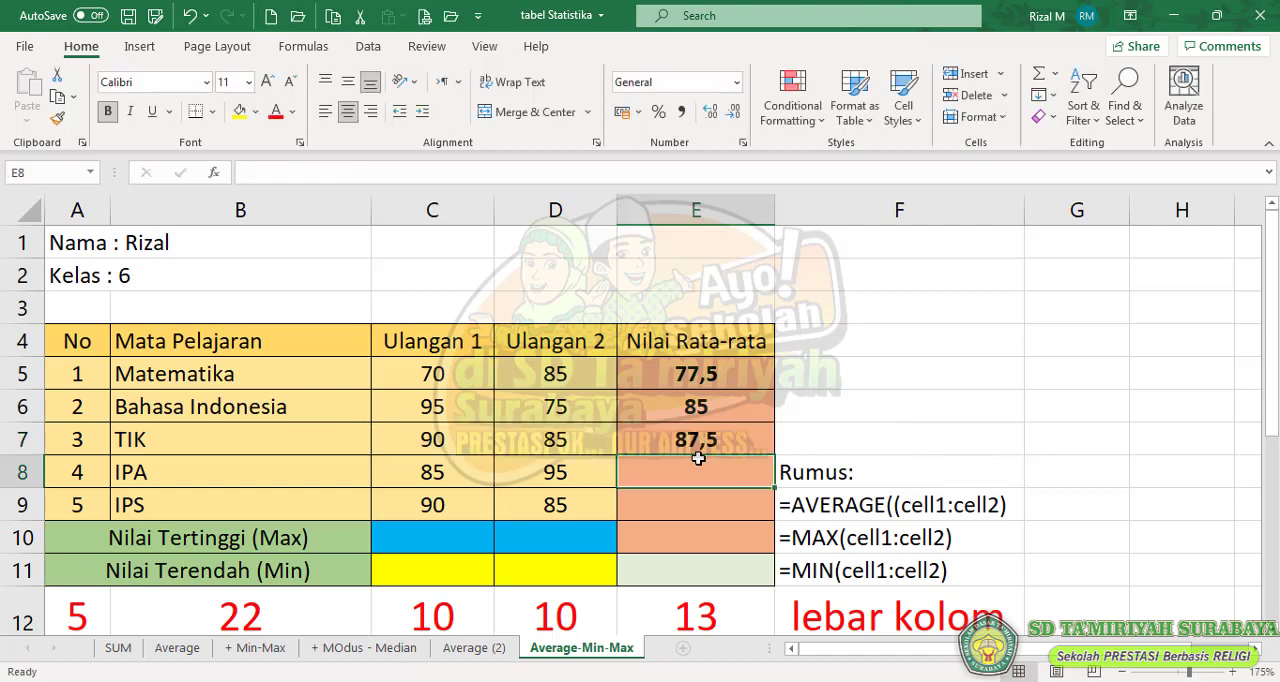
- Enter the formula =AVERAGE(C8:D8) in E8 to average the two IPA scores
{"action": "type", "text": "="}
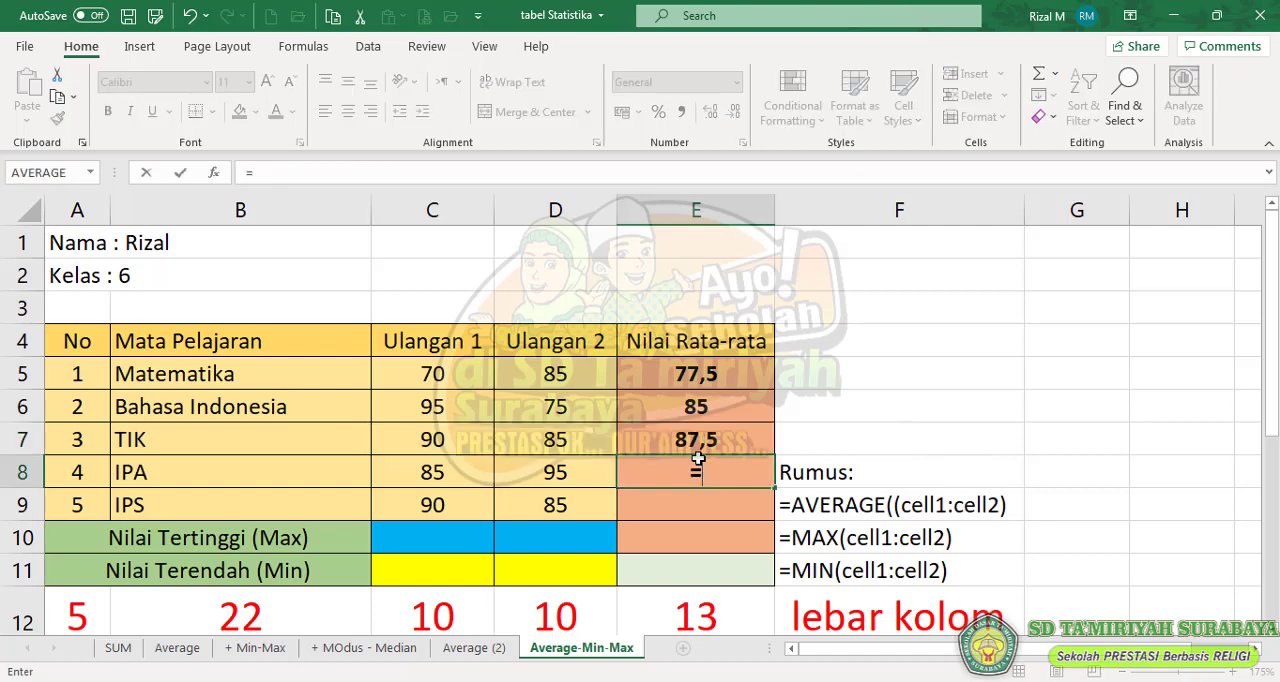
{"action": "type", "text": "avera"}
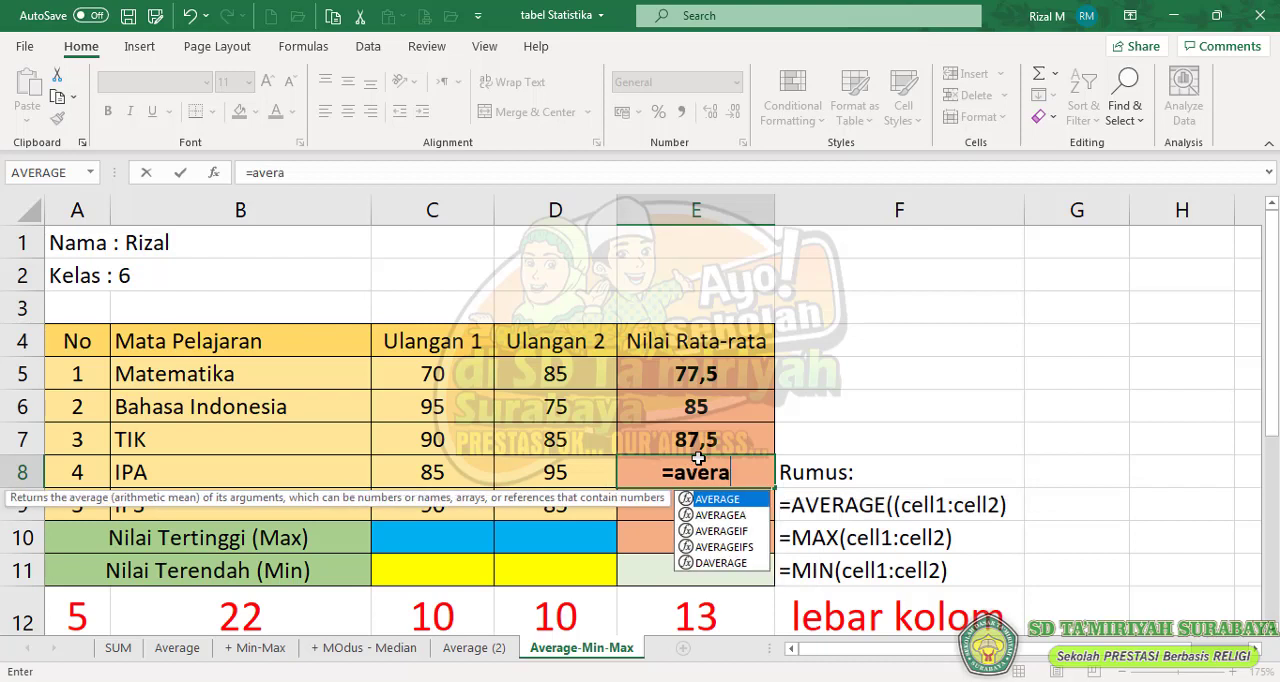
{"action": "key", "text": "Tab"}
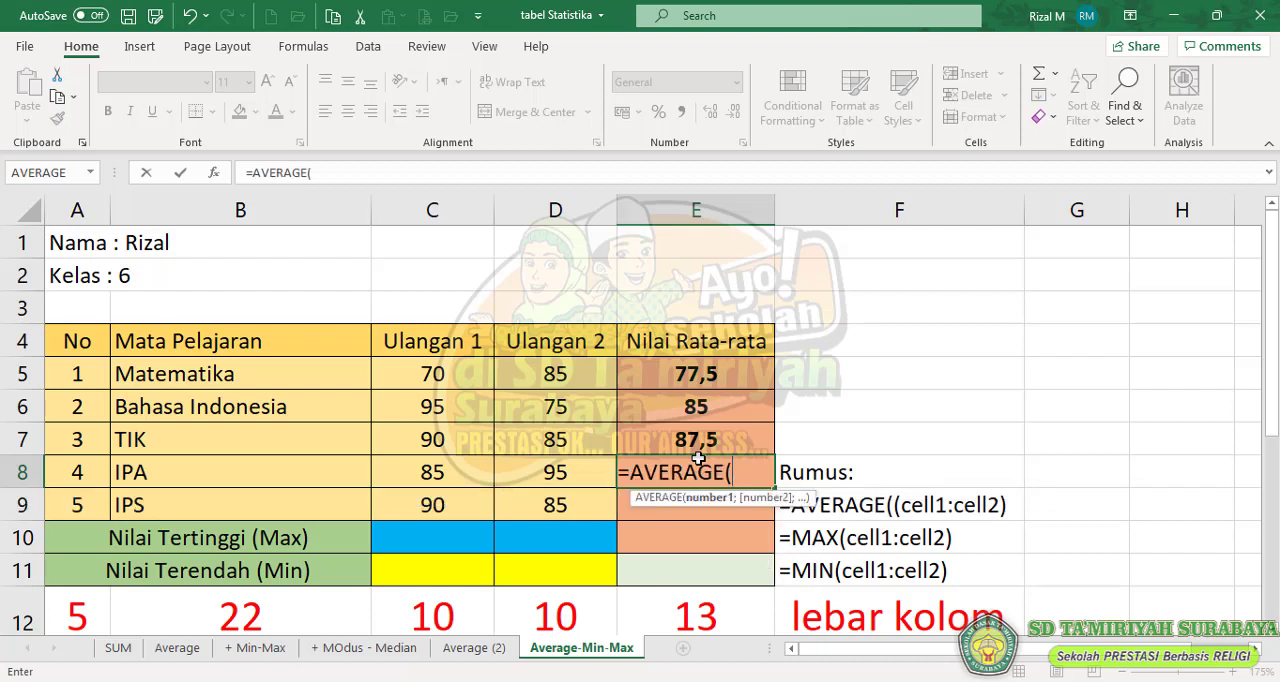
{"action": "type", "text": "c8"}
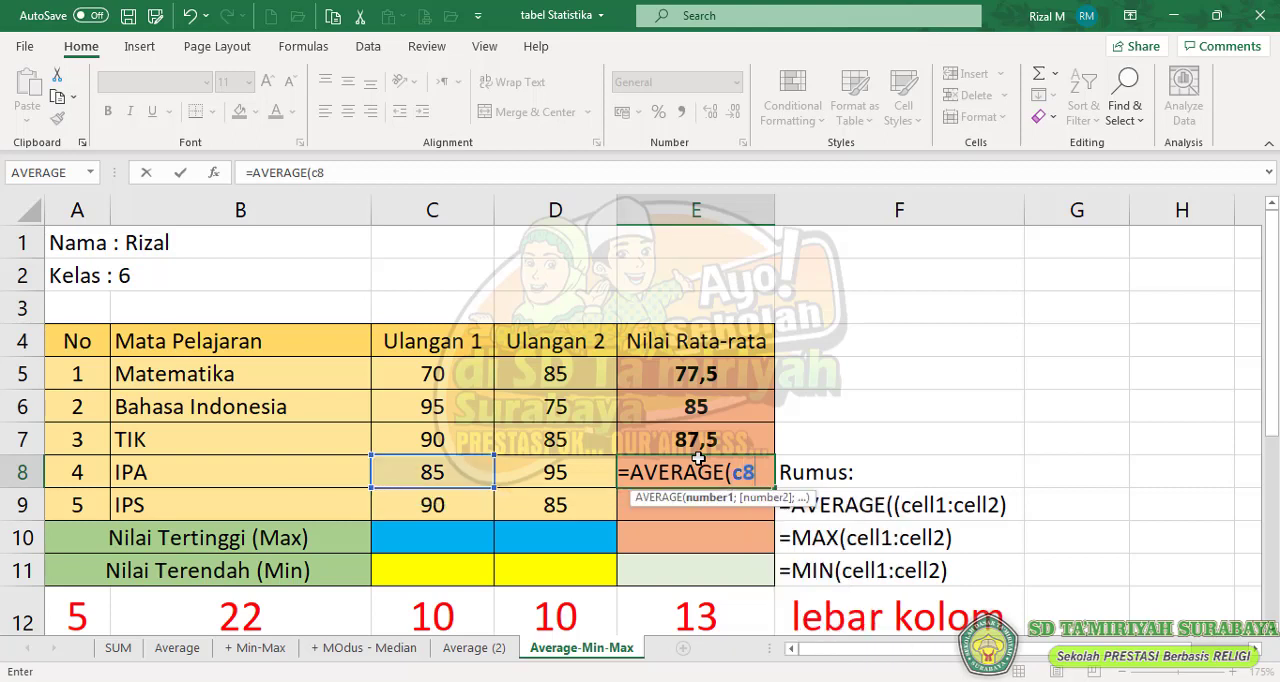
{"action": "type", "text": ":d"}
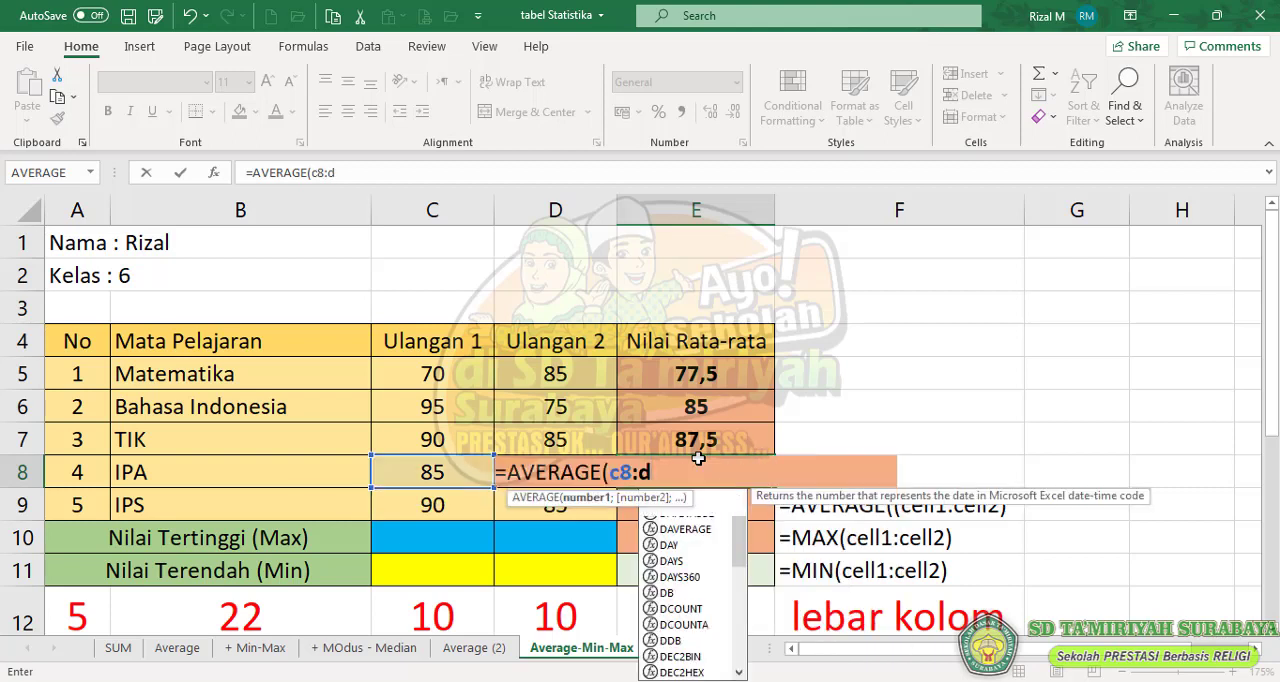
{"action": "type", "text": "8)"}
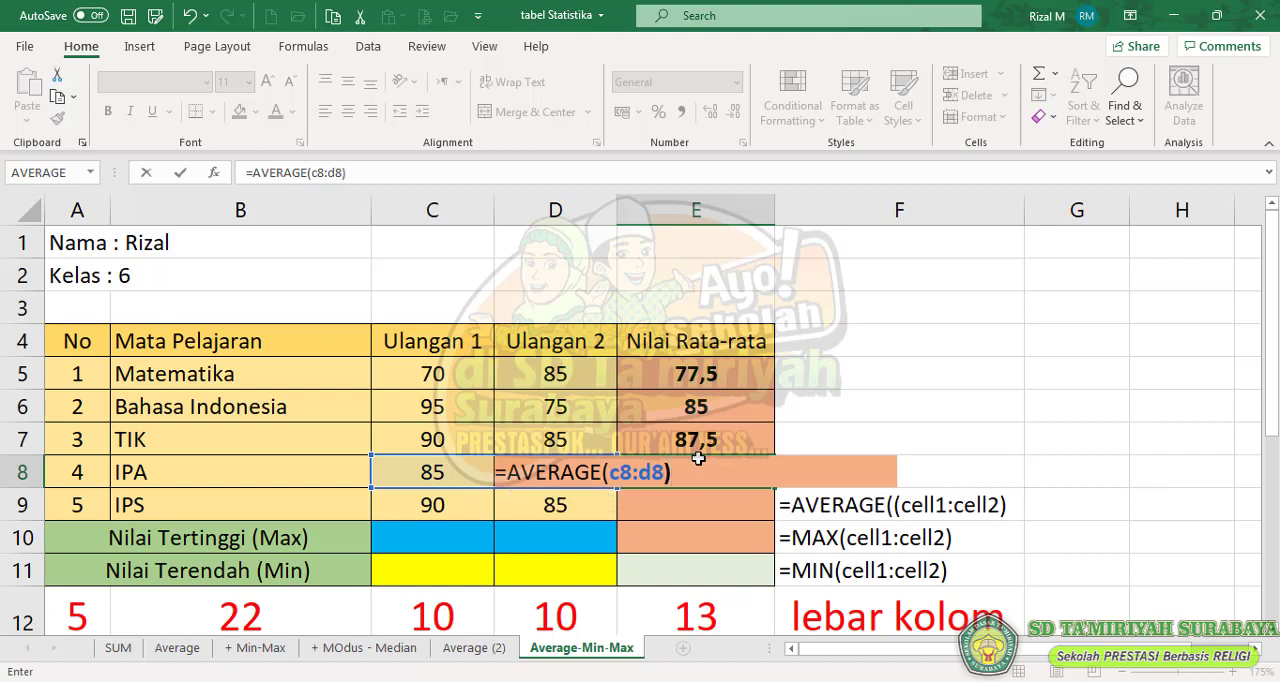
{"action": "key", "text": "Return"}
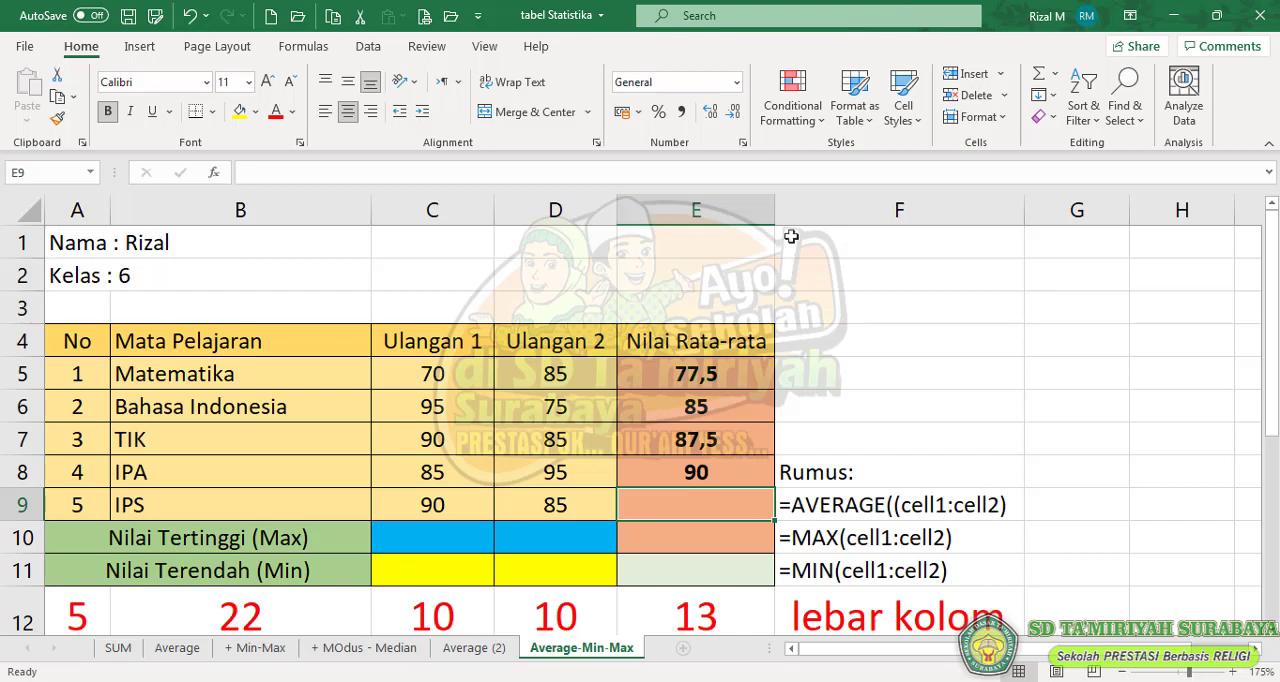
- Insert the AVERAGE function in the IPS cell E9 with C9:D9 as its Number1 range, and select the averages E5:E9
{"action": "left_click", "coordinate": [213, 177]}
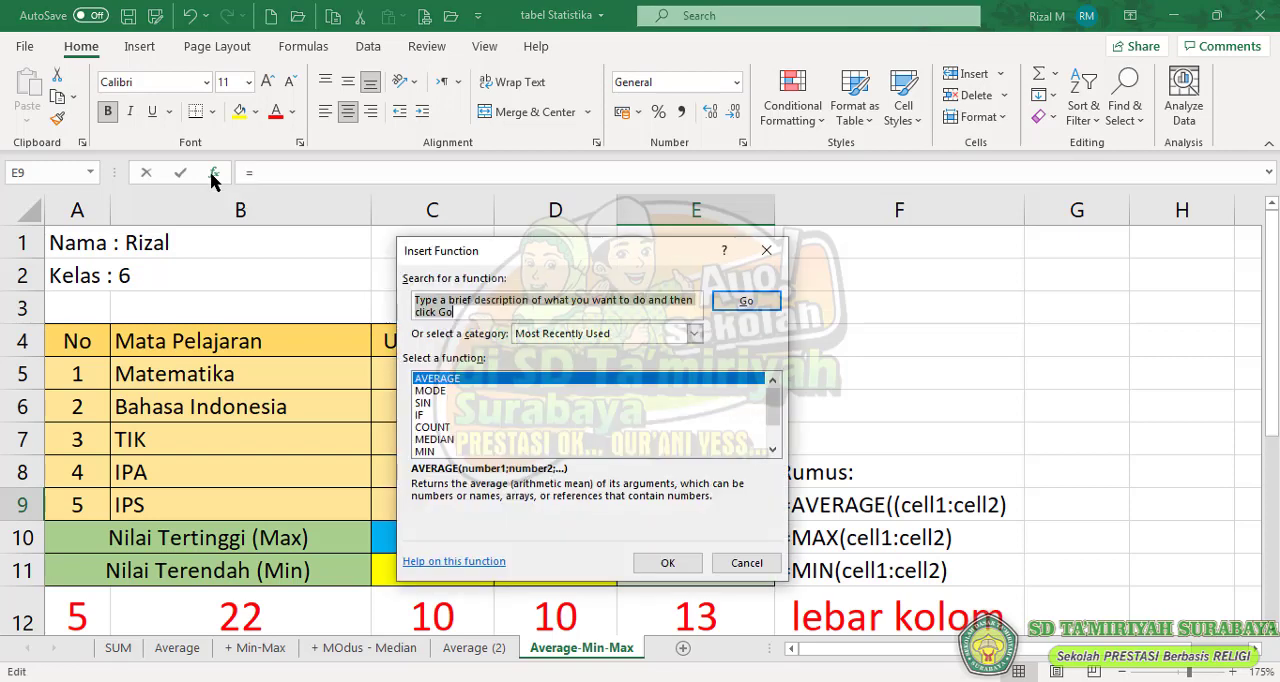
{"action": "left_click", "coordinate": [448, 378]}
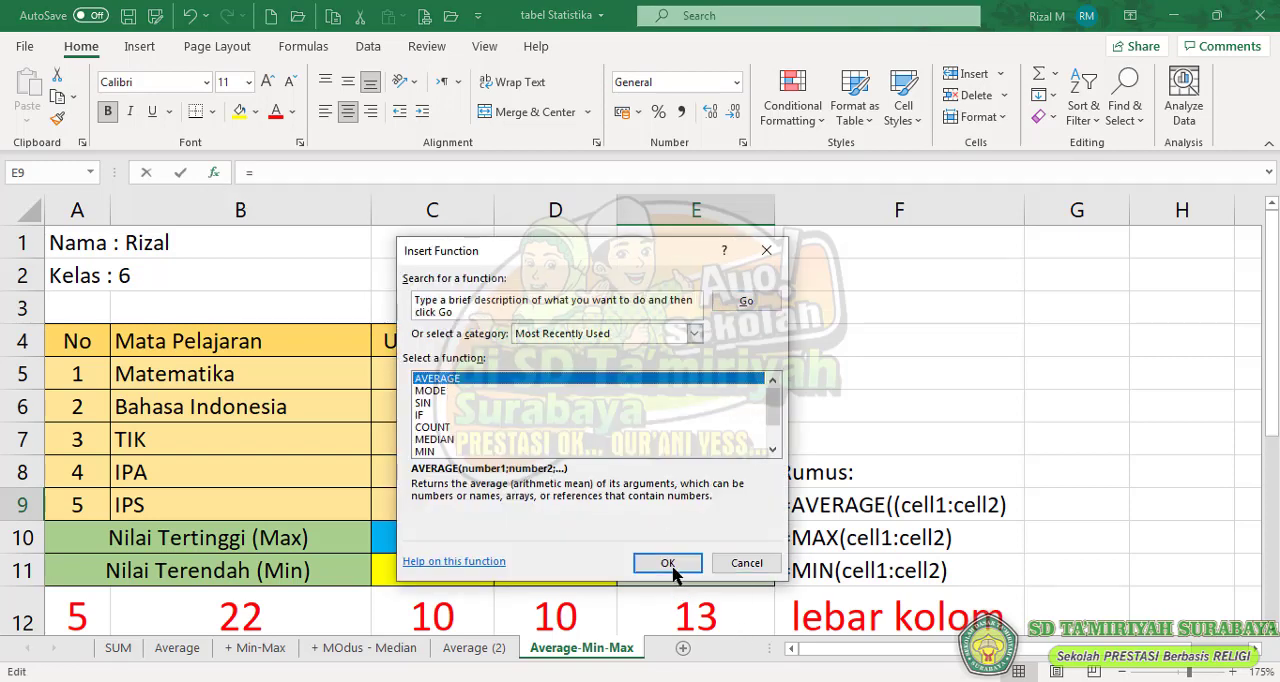
{"action": "left_click", "coordinate": [667, 562]}
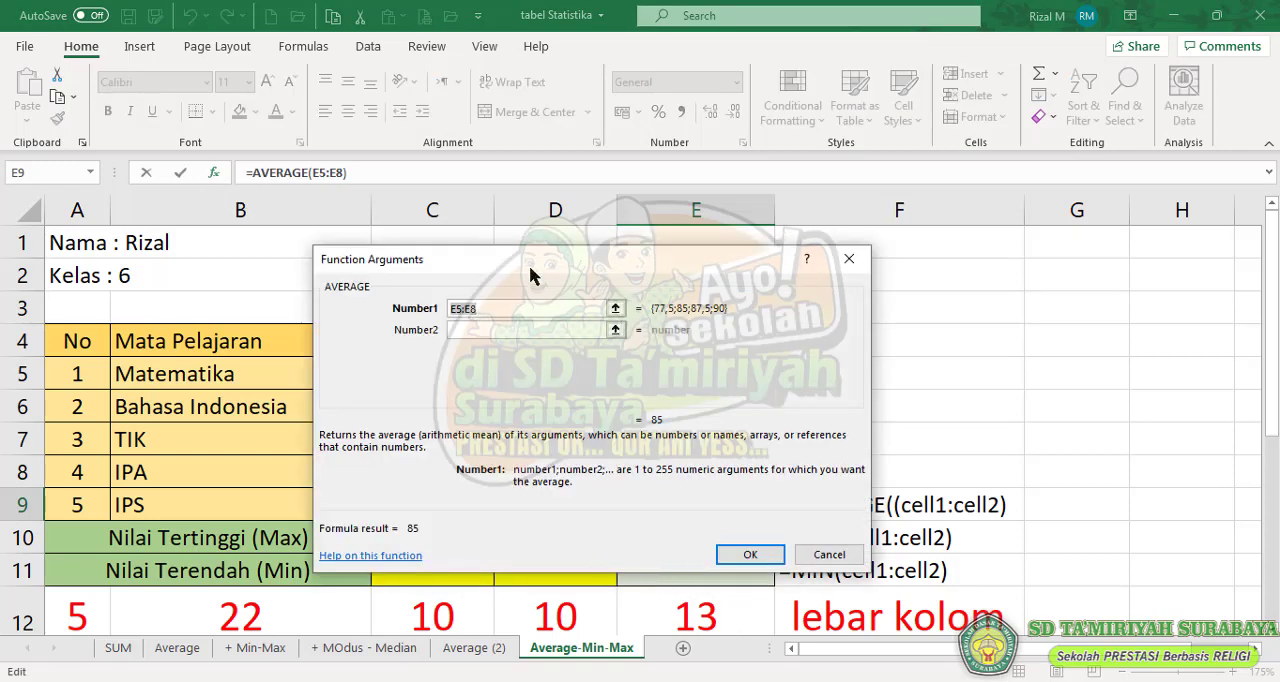
{"action": "left_click_drag", "start_coordinate": [530, 275], "coordinate": [562, 227]}
{"action": "left_click", "coordinate": [647, 260]}
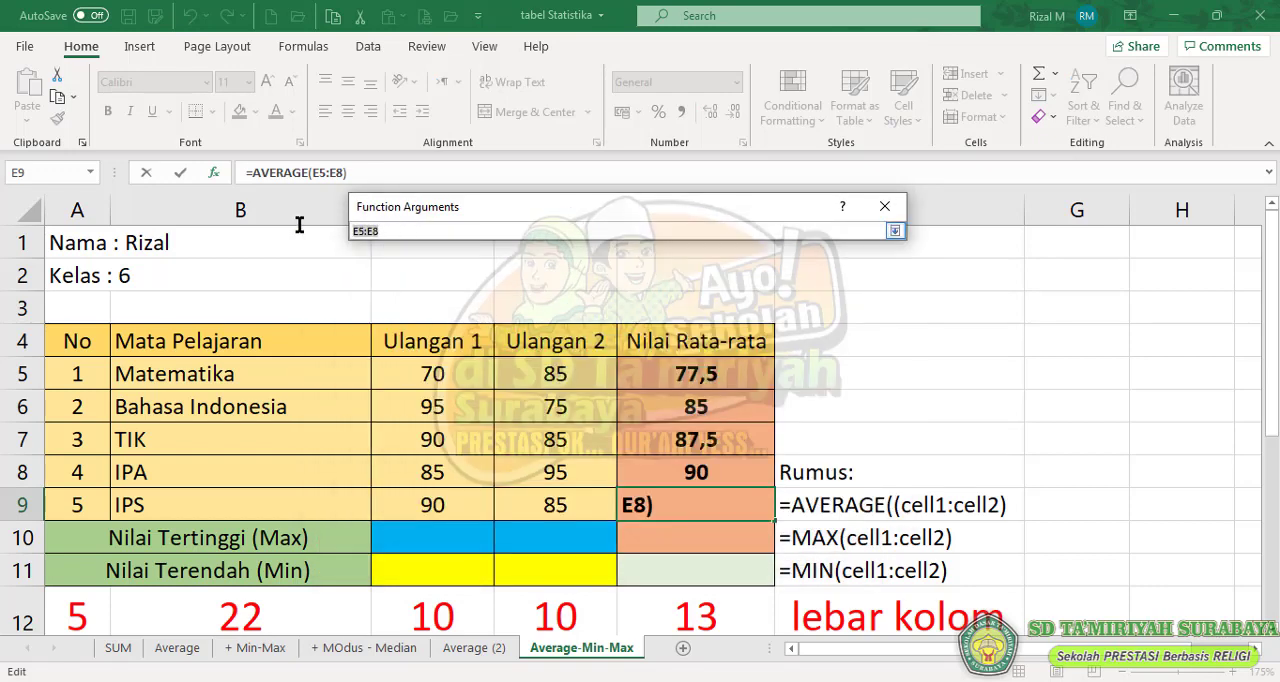
{"action": "key", "text": "BackSpace"}
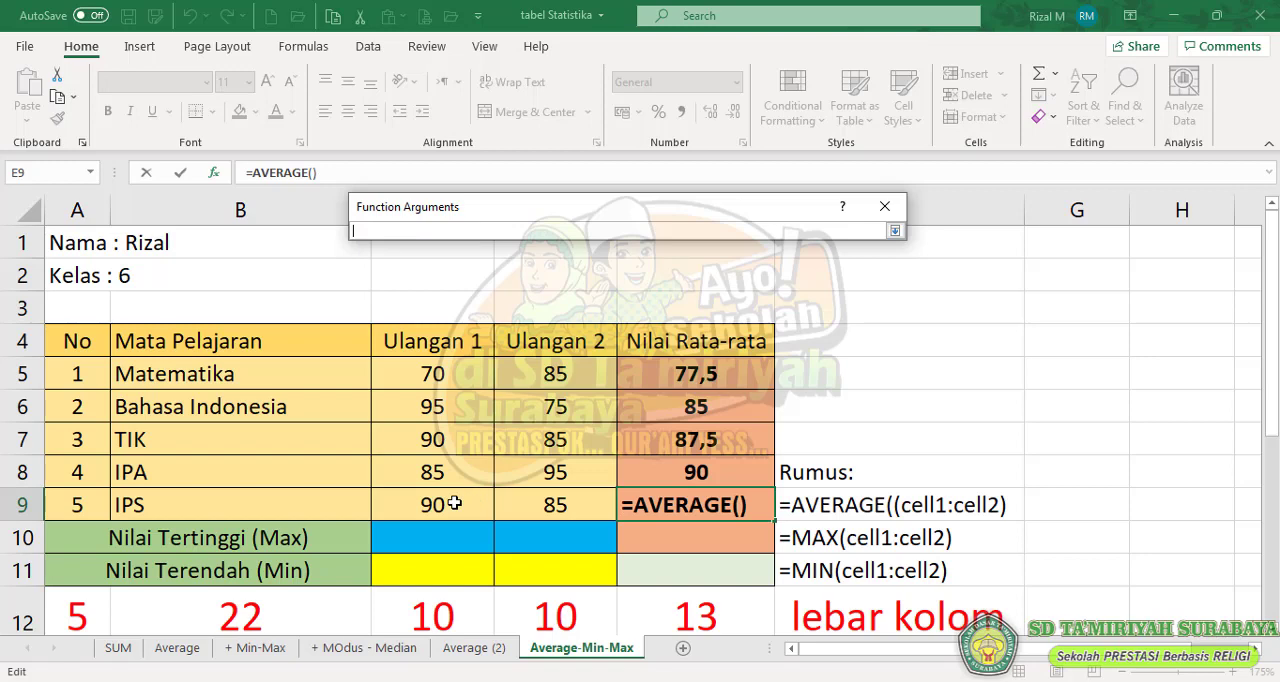
{"action": "left_click_drag", "start_coordinate": [454, 503], "coordinate": [555, 505]}
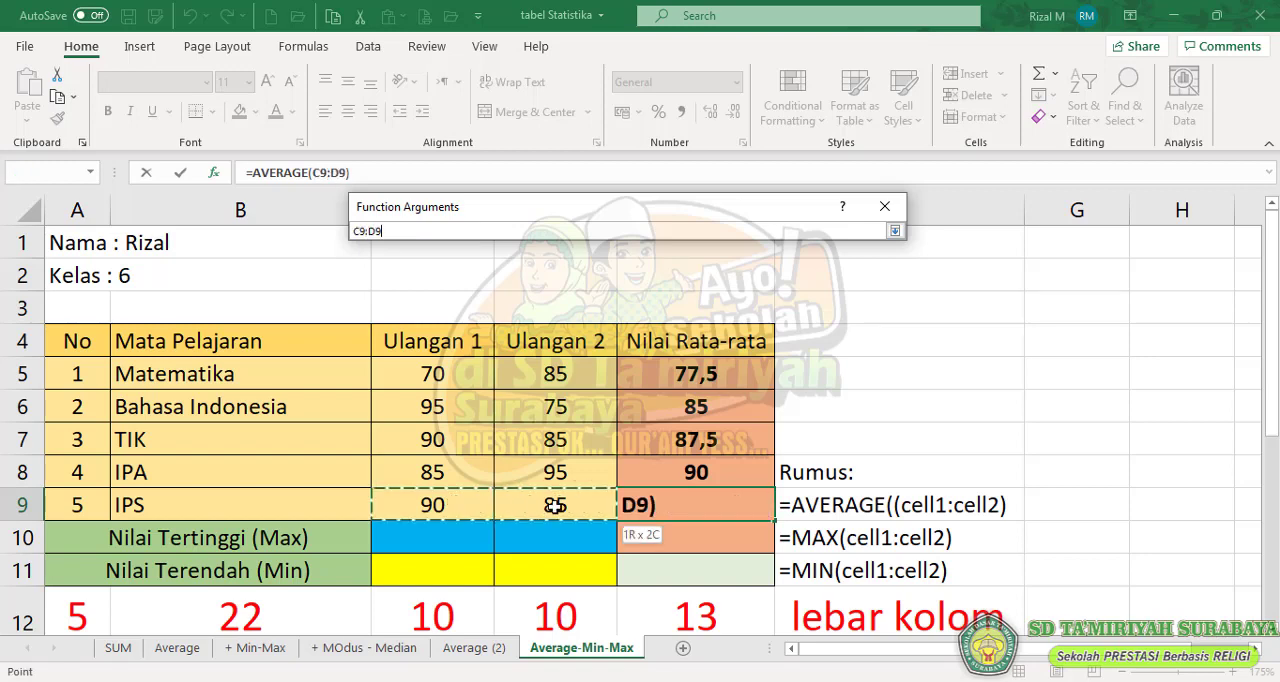
{"action": "left_click", "coordinate": [895, 231]}
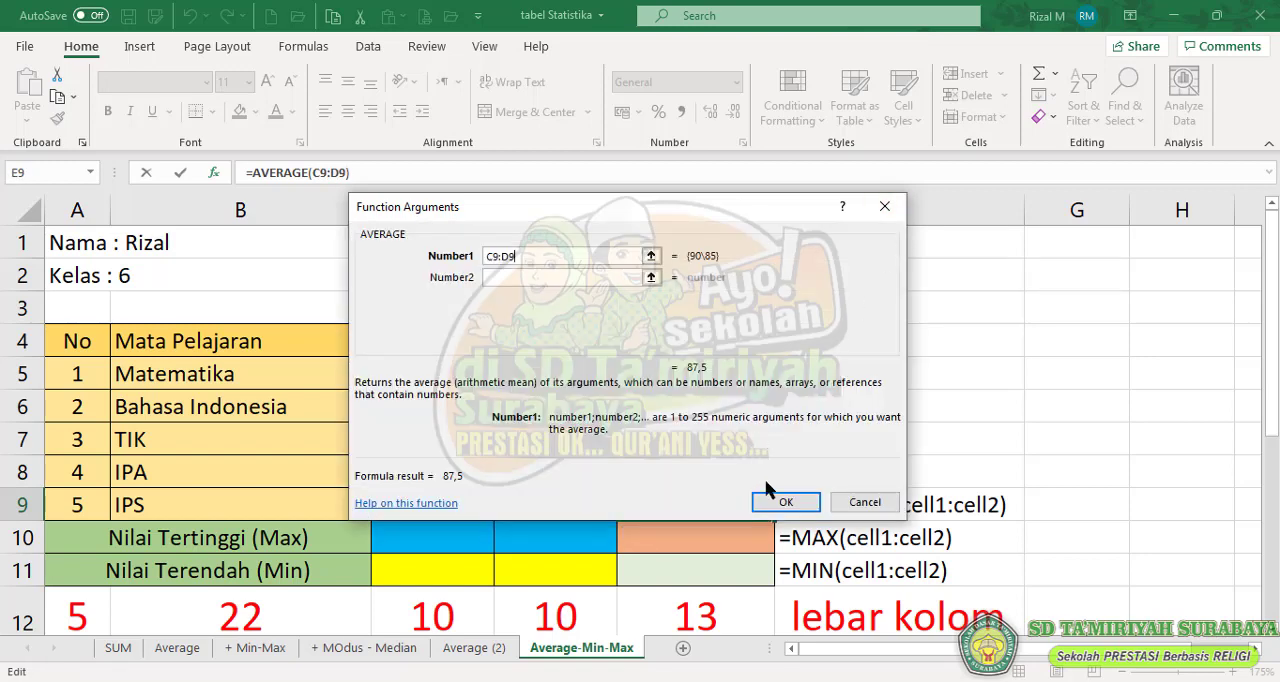
{"action": "left_click", "coordinate": [785, 503]}
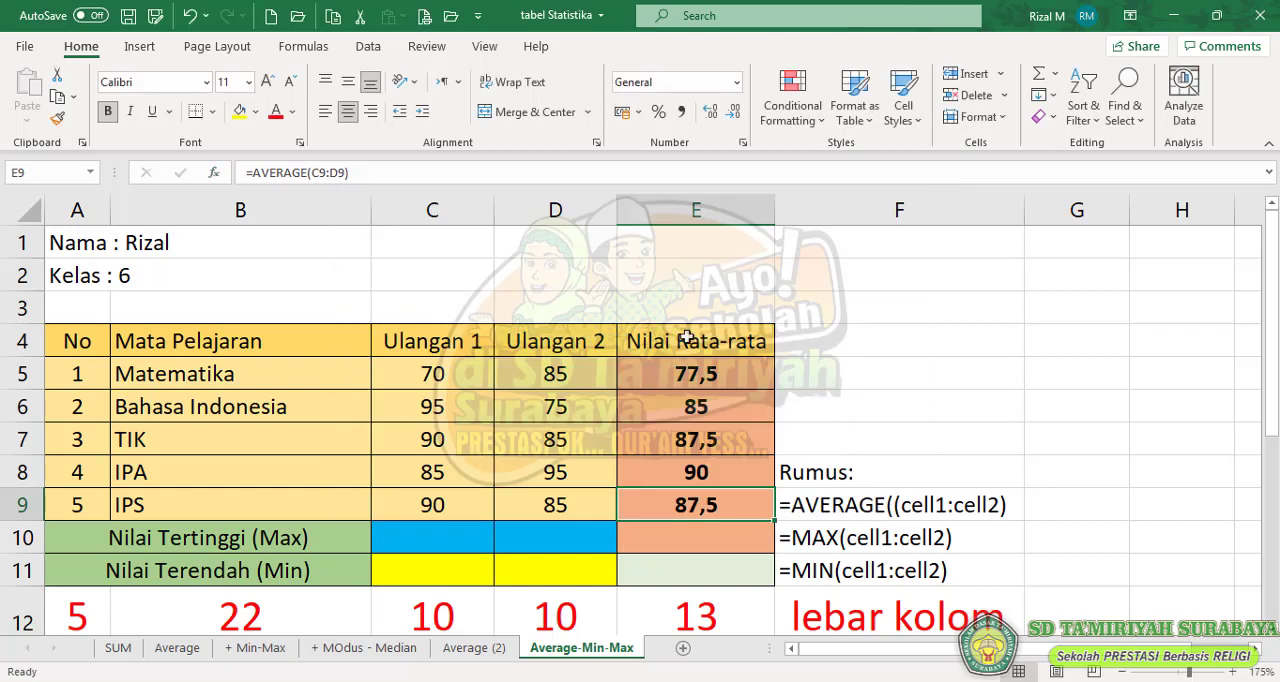
{"action": "left_click", "coordinate": [716, 388]}
{"action": "left_click_drag", "start_coordinate": [716, 403], "coordinate": [716, 506]}
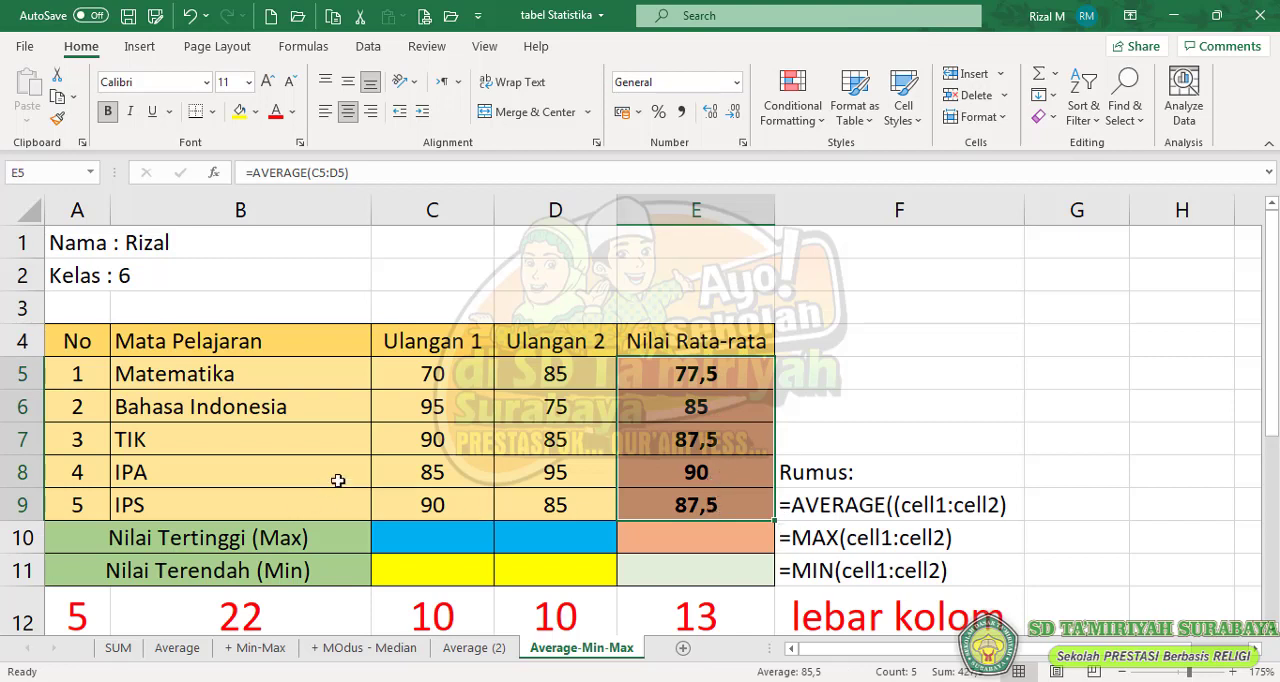
- Insert the MAX function in C10, the Nilai Tertinggi cell of the Ulangan 1 column
{"action": "left_click", "coordinate": [426, 534]}
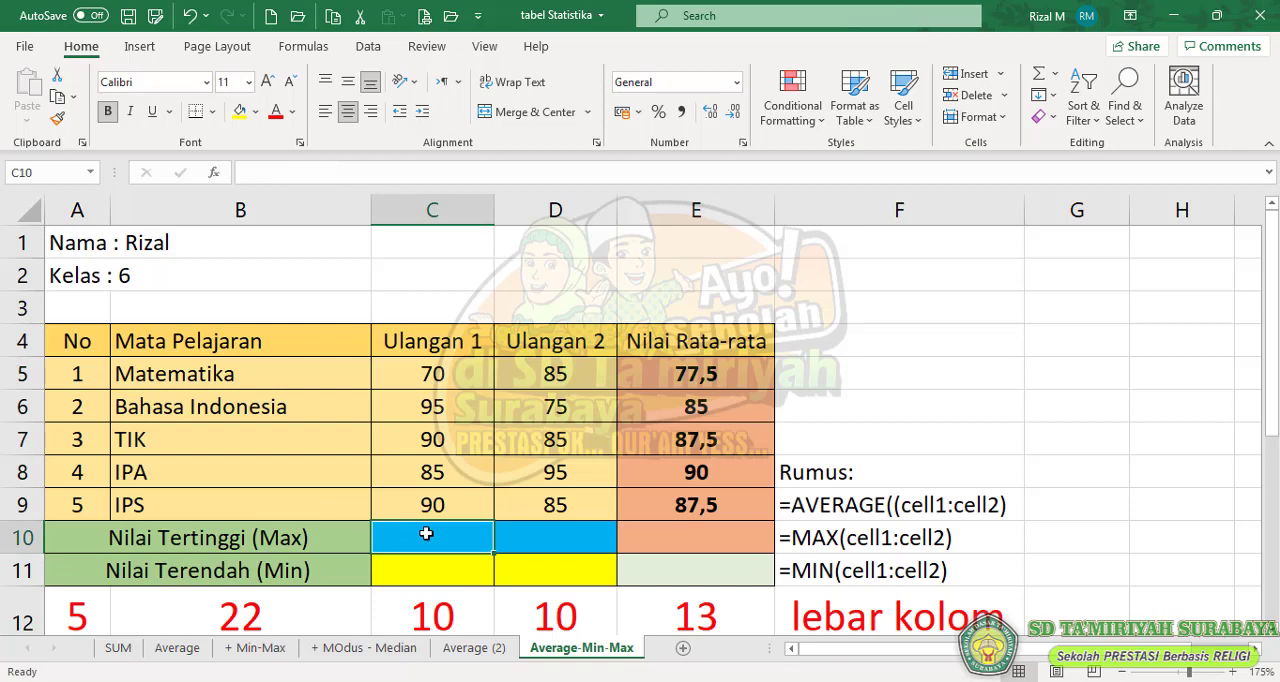
{"action": "left_click", "coordinate": [214, 177]}
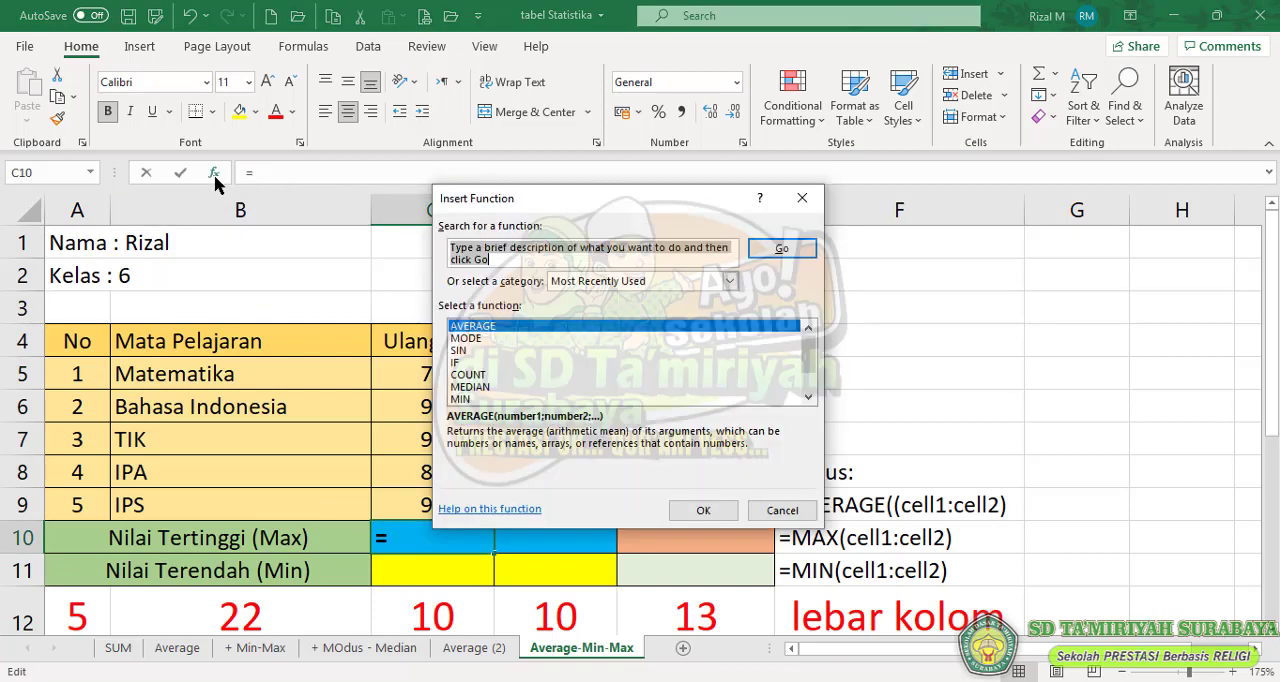
{"action": "left_click_drag", "start_coordinate": [803, 374], "coordinate": [804, 385]}
{"action": "left_click", "coordinate": [462, 388]}
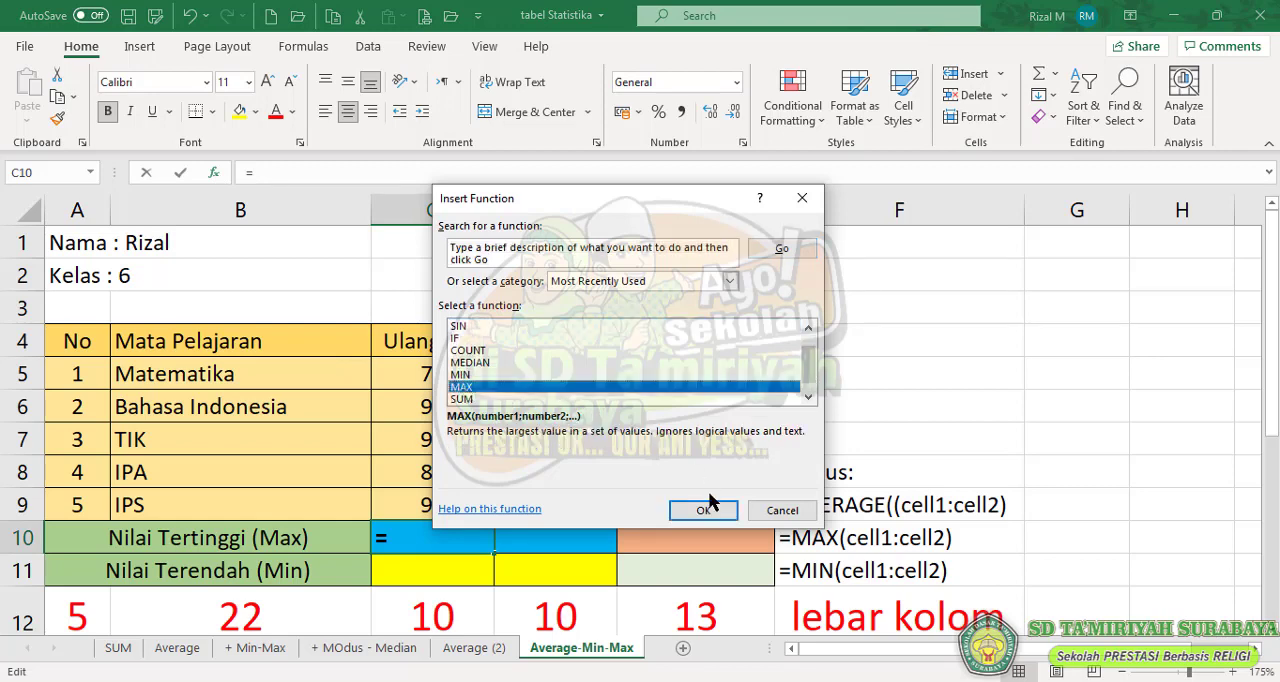
{"action": "left_click_drag", "start_coordinate": [647, 204], "coordinate": [691, 141]}
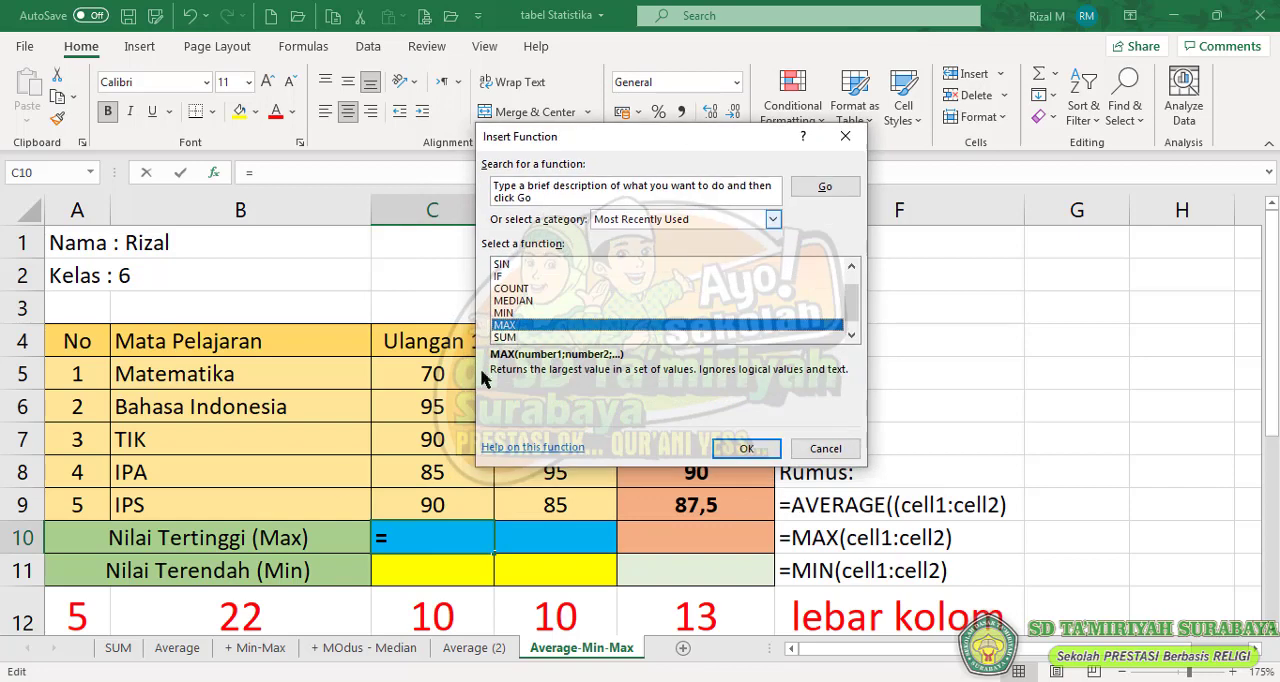
{"action": "left_click", "coordinate": [746, 448]}
- Replace the Number1 argument of MAX with the Ulangan 1 scores C5:C9 and complete the function
{"action": "left_click", "coordinate": [566, 199]}
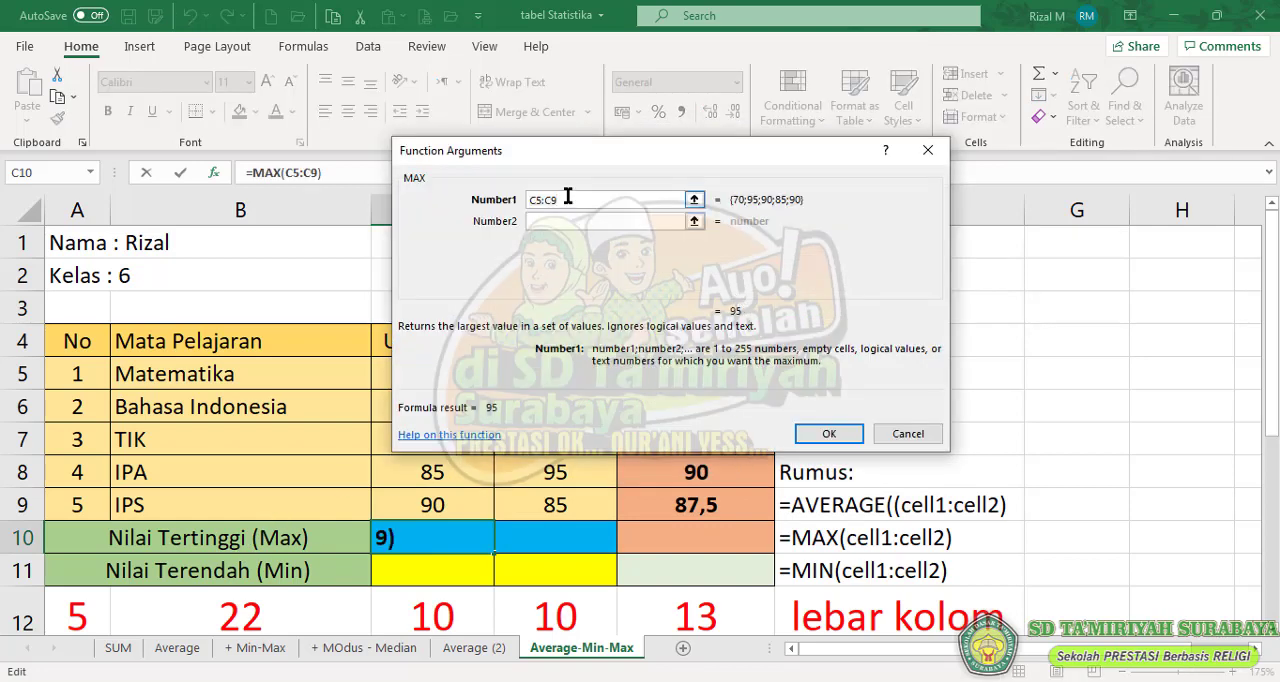
{"action": "left_click_drag", "start_coordinate": [566, 199], "coordinate": [476, 197]}
{"action": "key", "text": "BackSpace"}
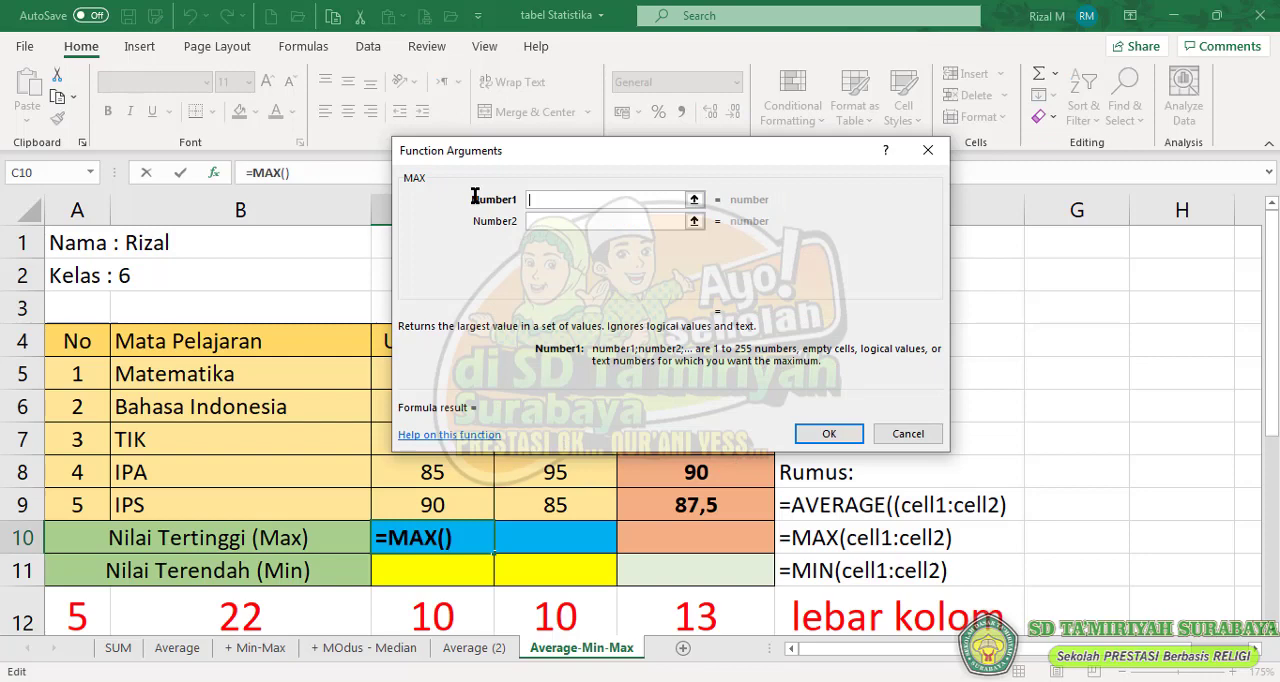
{"action": "left_click", "coordinate": [694, 200]}
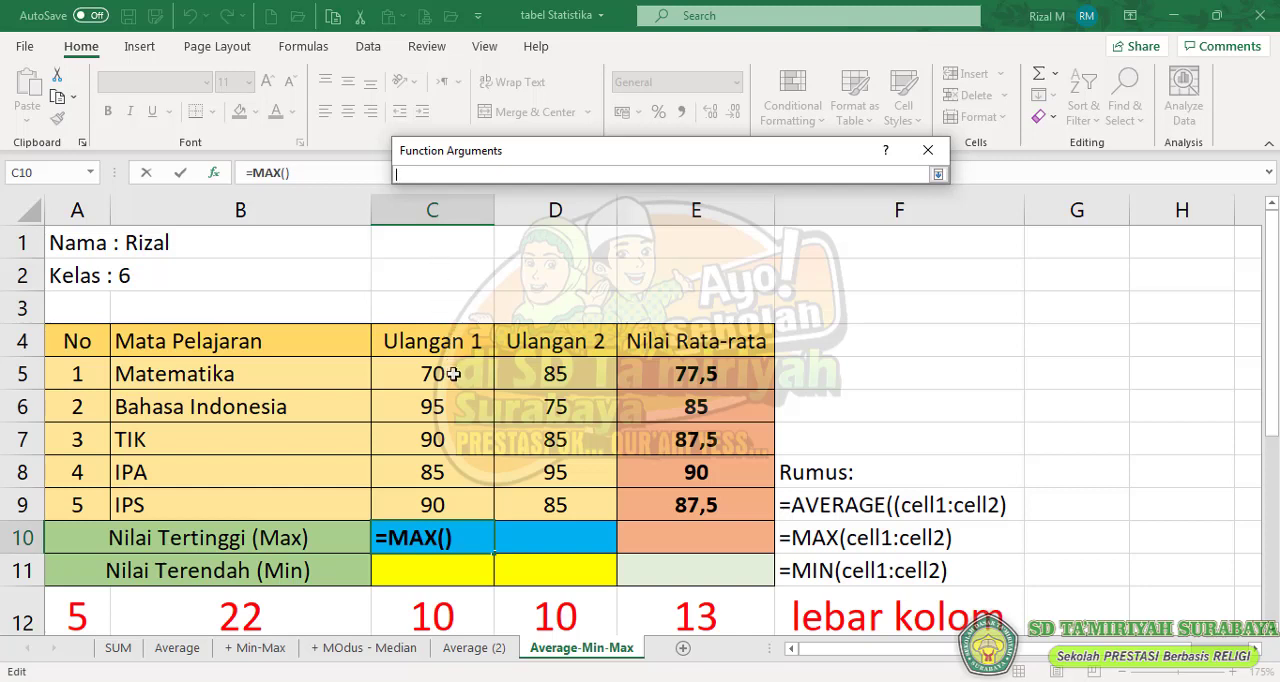
{"action": "left_click_drag", "start_coordinate": [453, 373], "coordinate": [448, 503]}
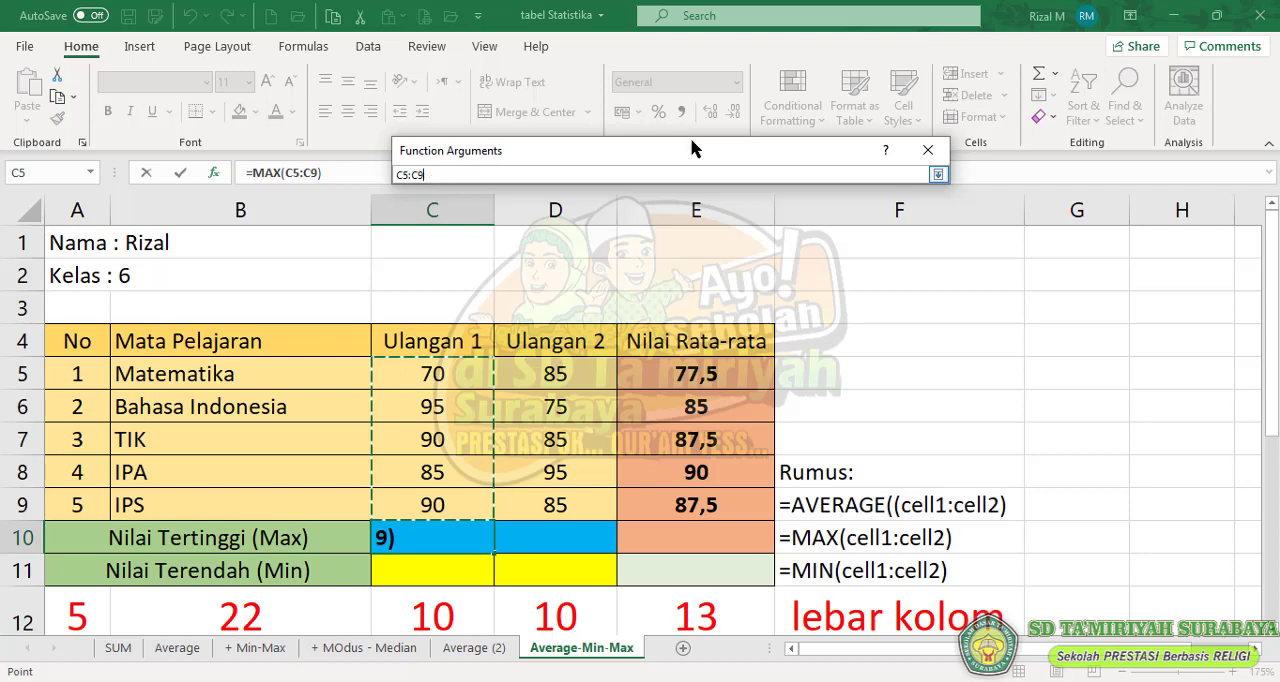
{"action": "left_click", "coordinate": [938, 175]}
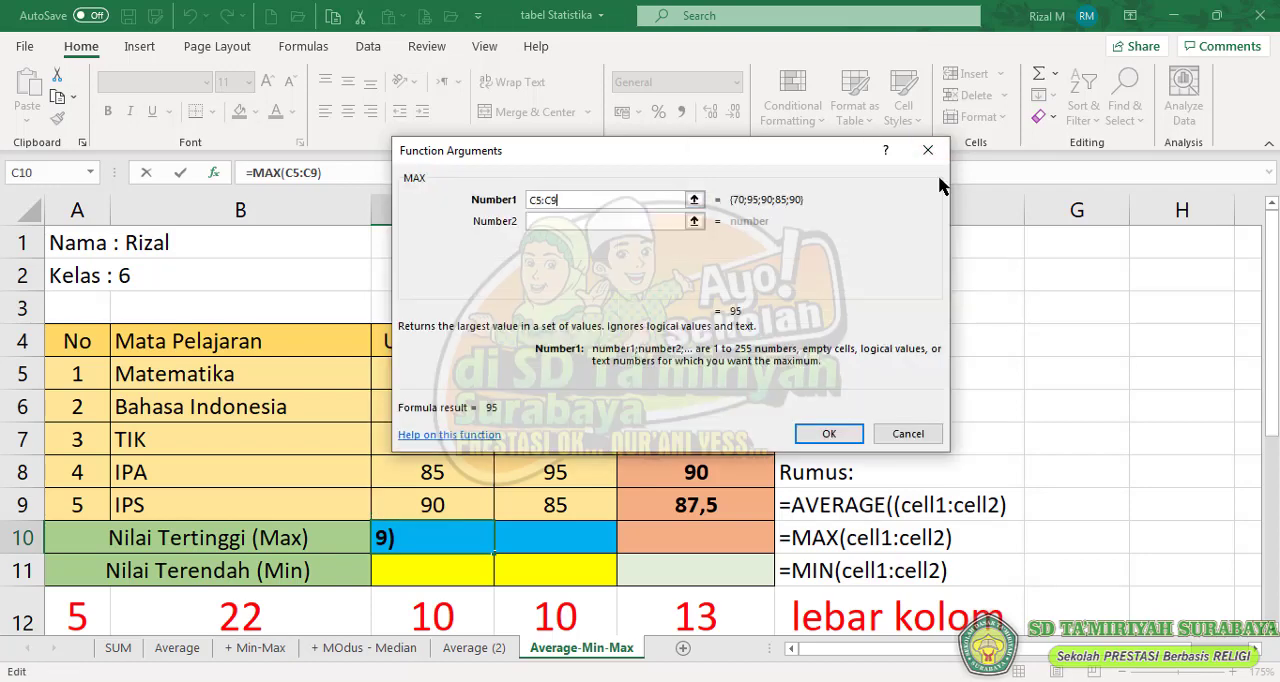
{"action": "left_click", "coordinate": [829, 434]}
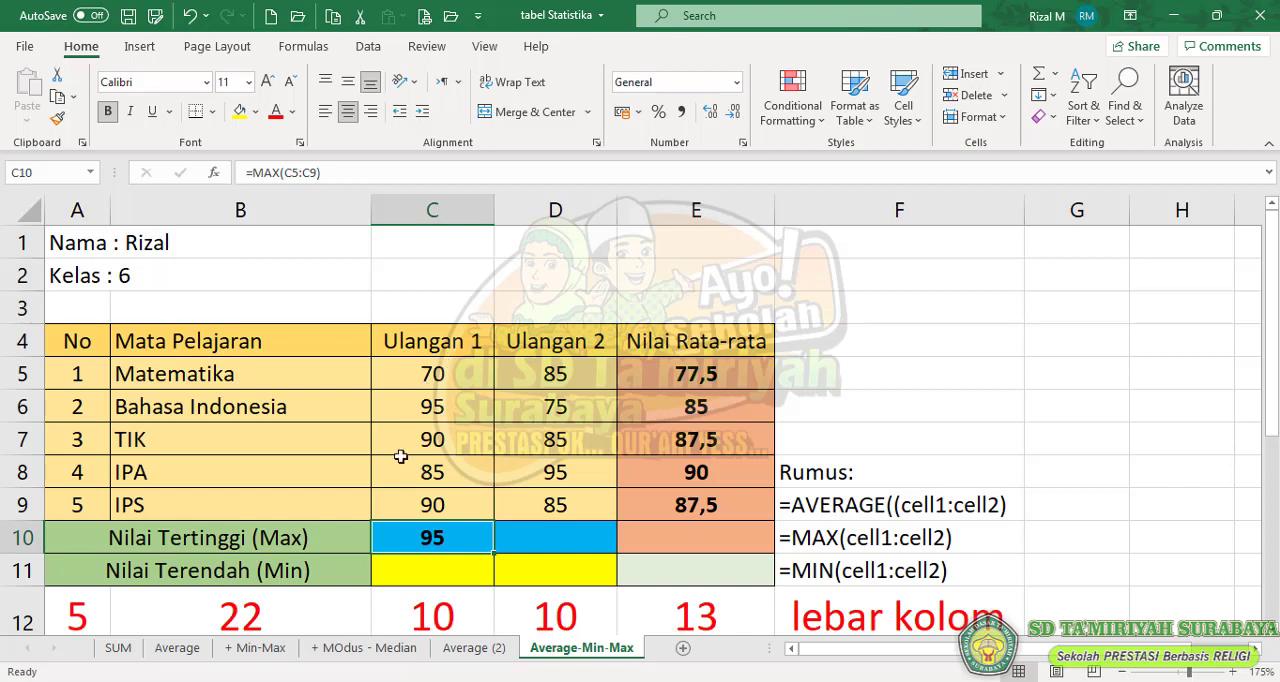
- Test the maximum by setting the IPA Ulangan 1 score in C8 to 98, and restore it to 85
{"action": "left_click", "coordinate": [441, 481]}
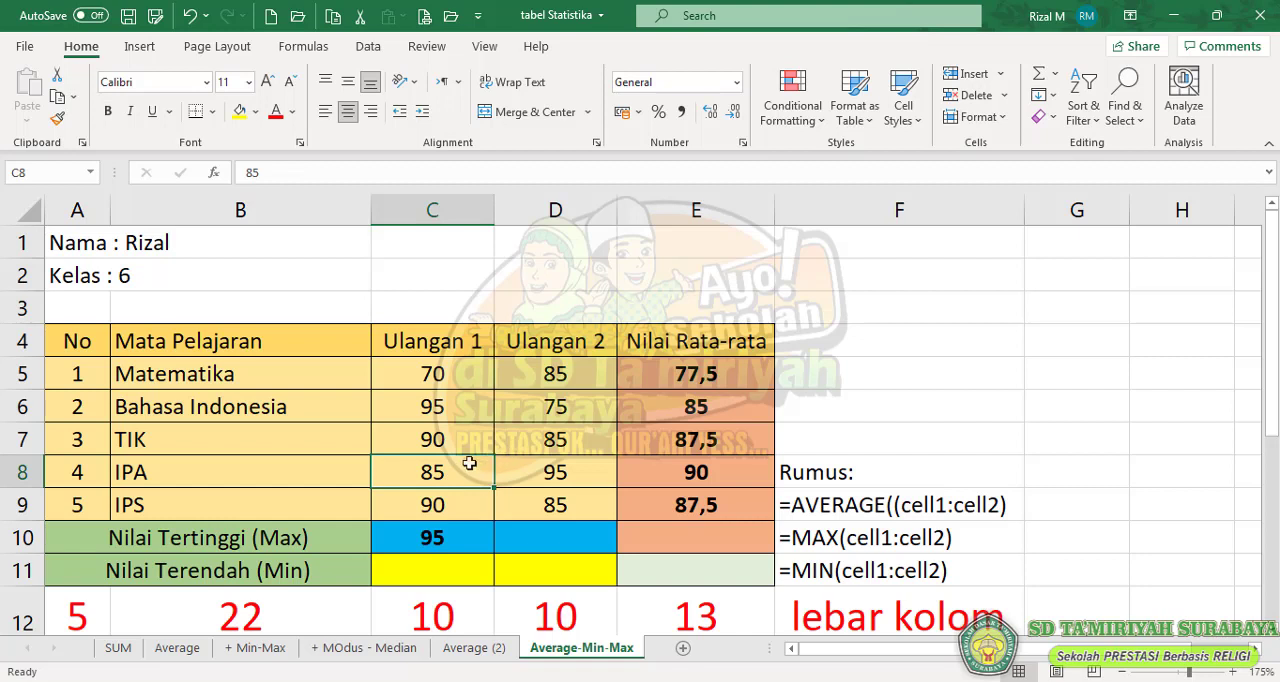
{"action": "type", "text": "98"}
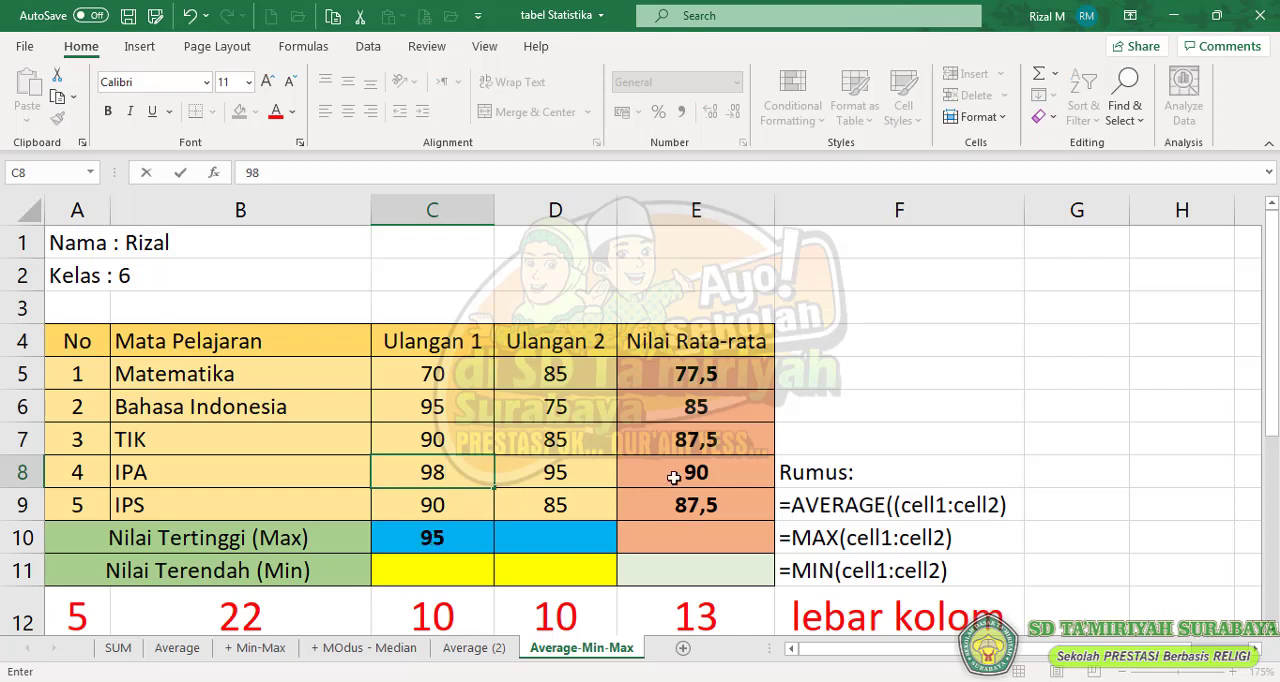
{"action": "key", "text": "Return"}
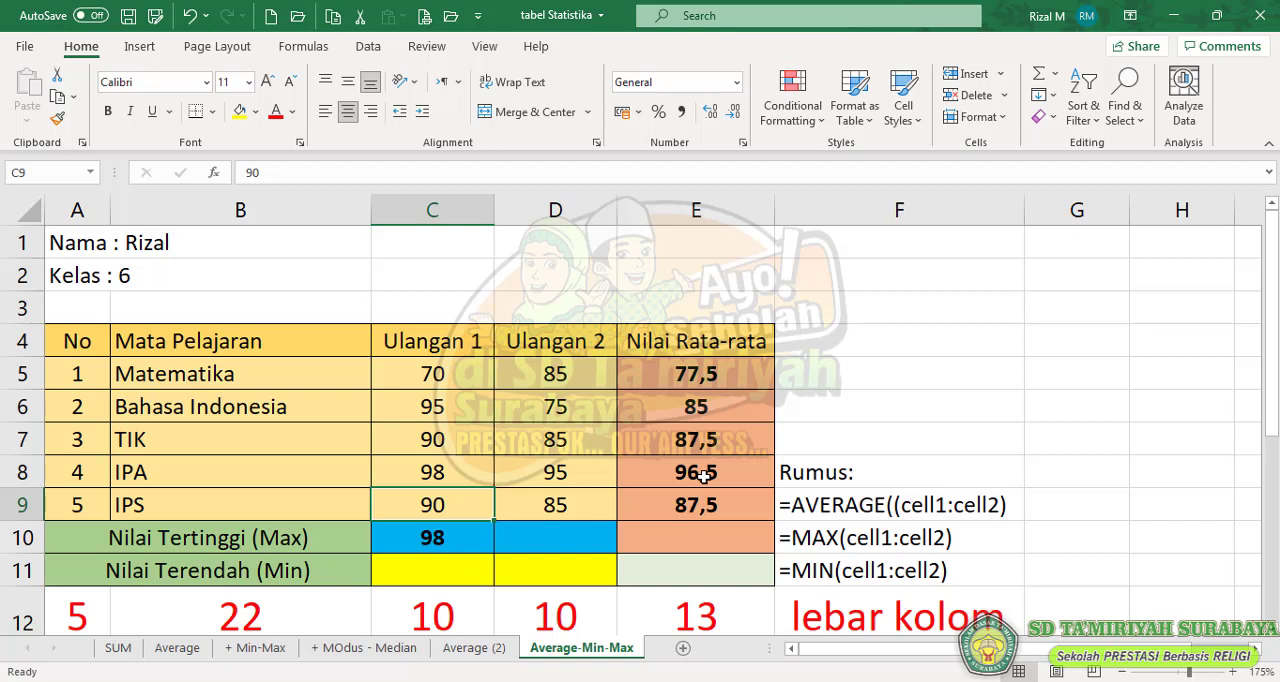
{"action": "left_click", "coordinate": [455, 482]}
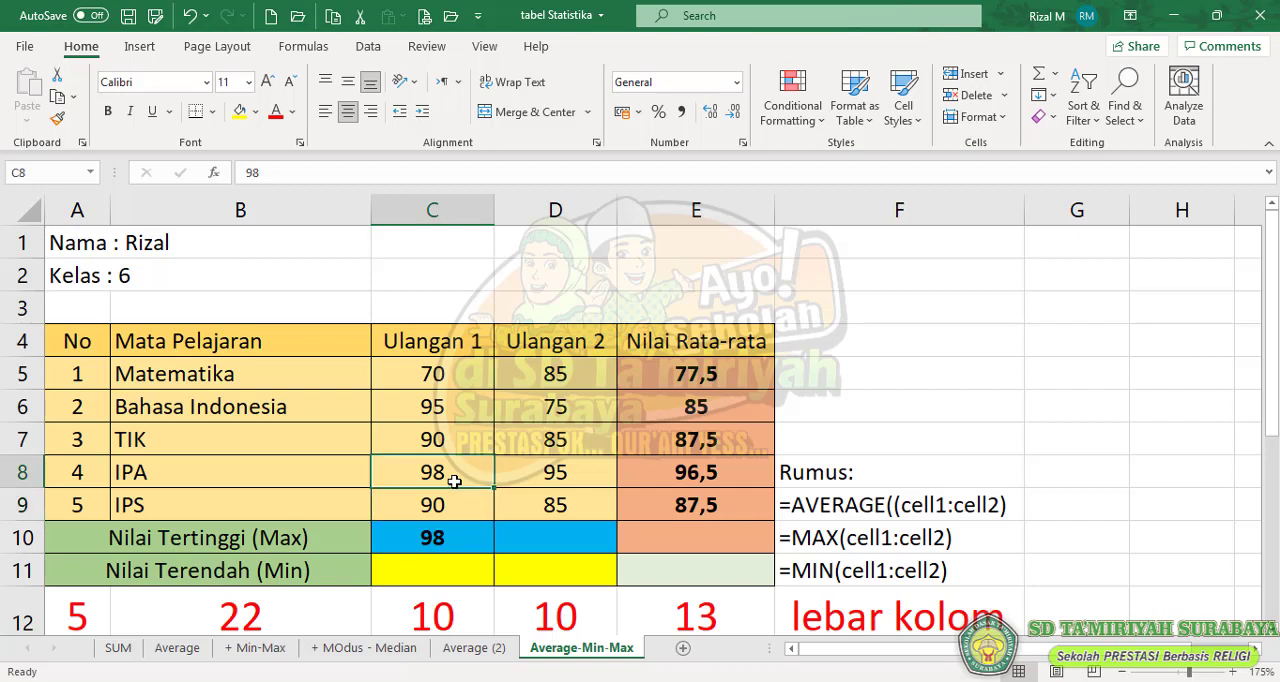
{"action": "type", "text": "85"}
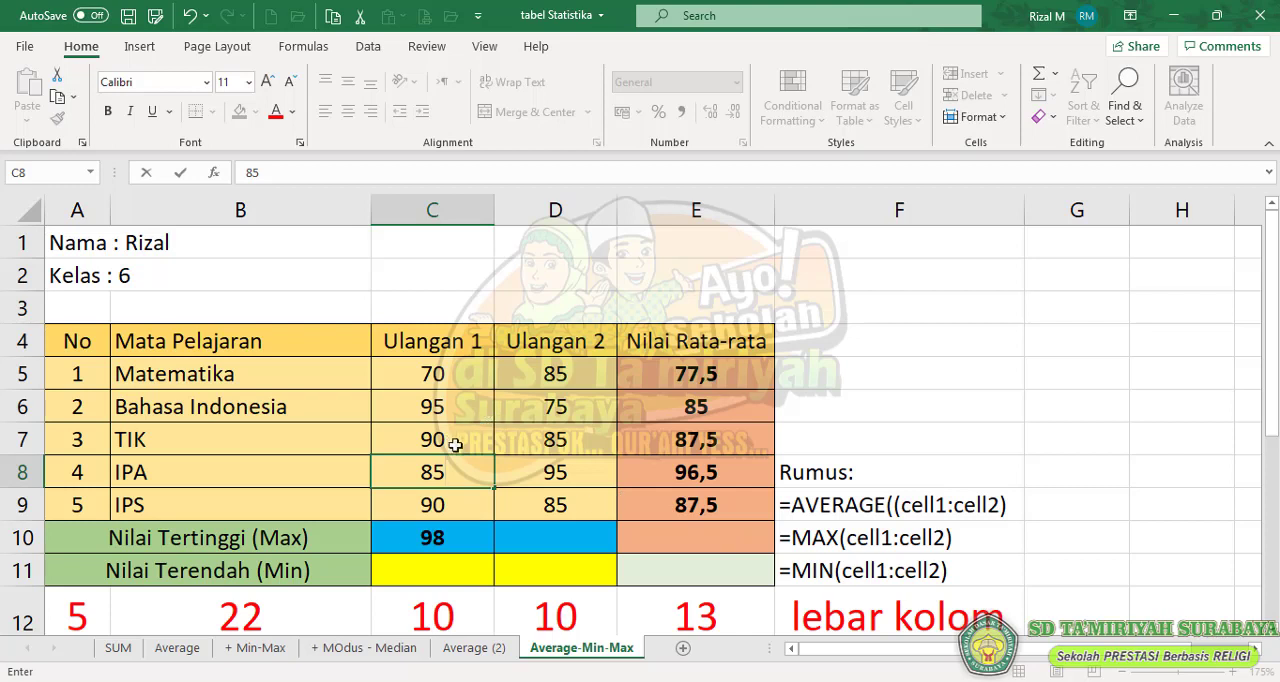
{"action": "key", "text": "Return"}
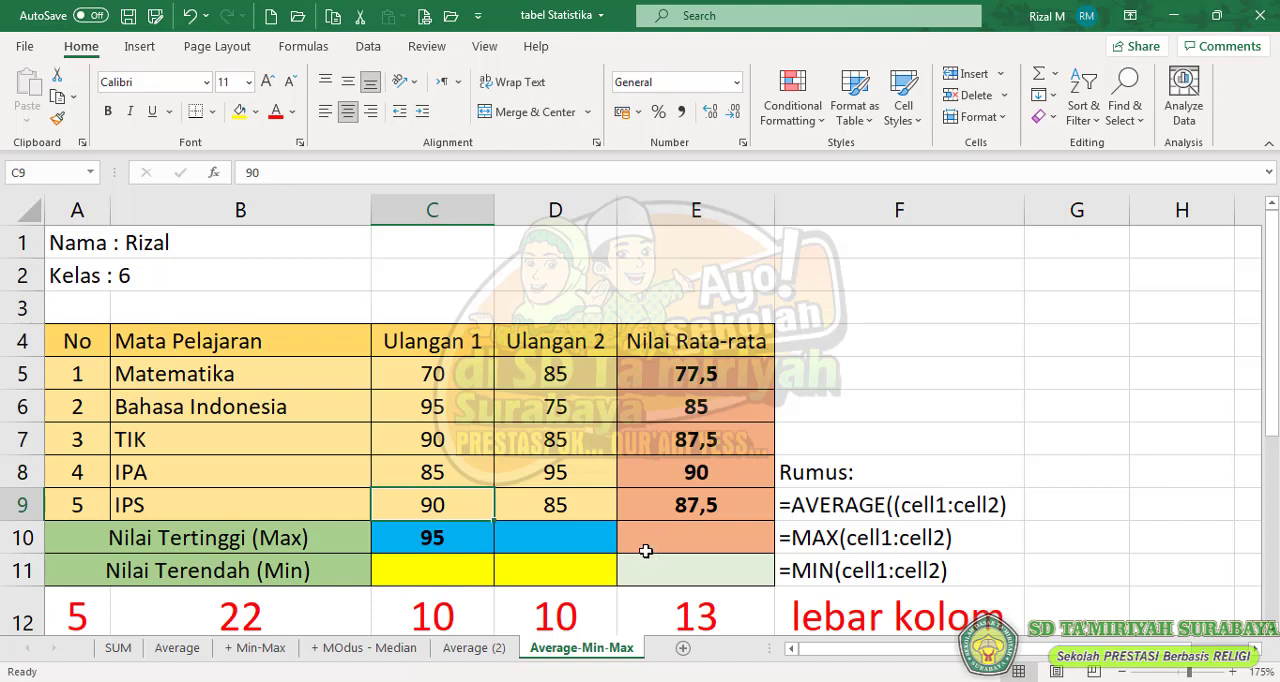
- Enter the formula =MAX(D5:D9) in D10 to get the highest Ulangan 2 score
{"action": "left_click", "coordinate": [550, 534]}
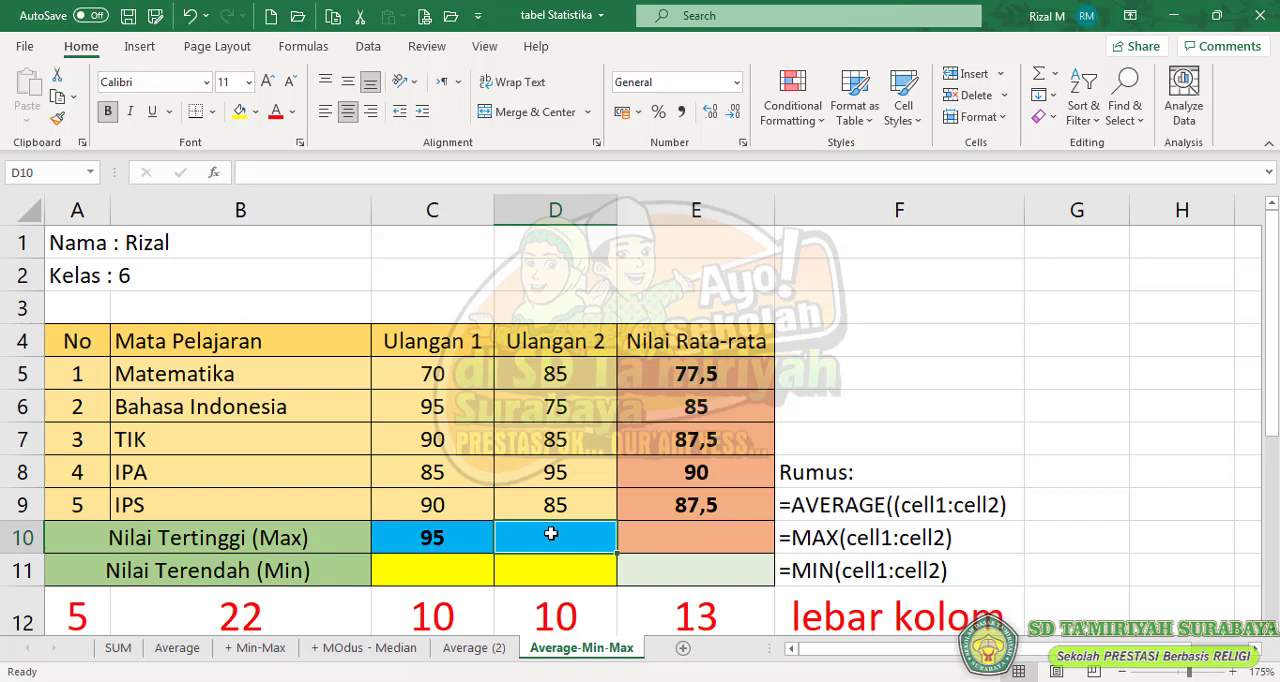
{"action": "type", "text": "="}
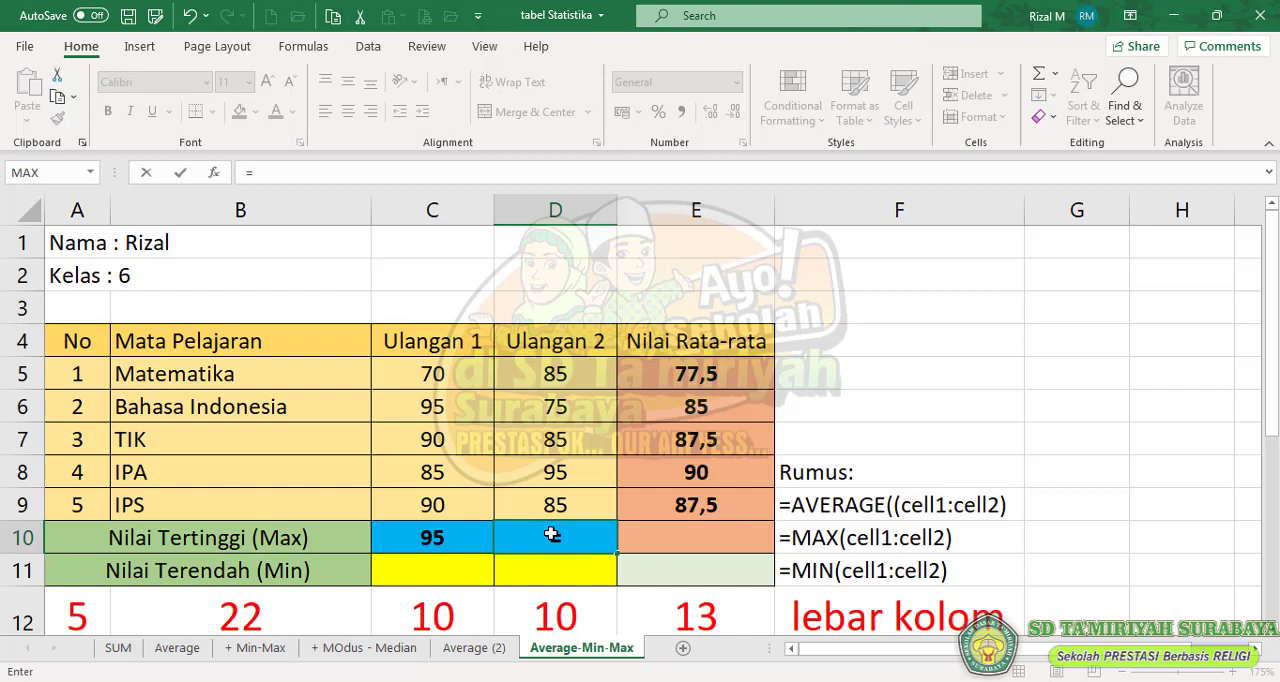
{"action": "type", "text": "max"}
{"action": "key", "text": "Tab"}
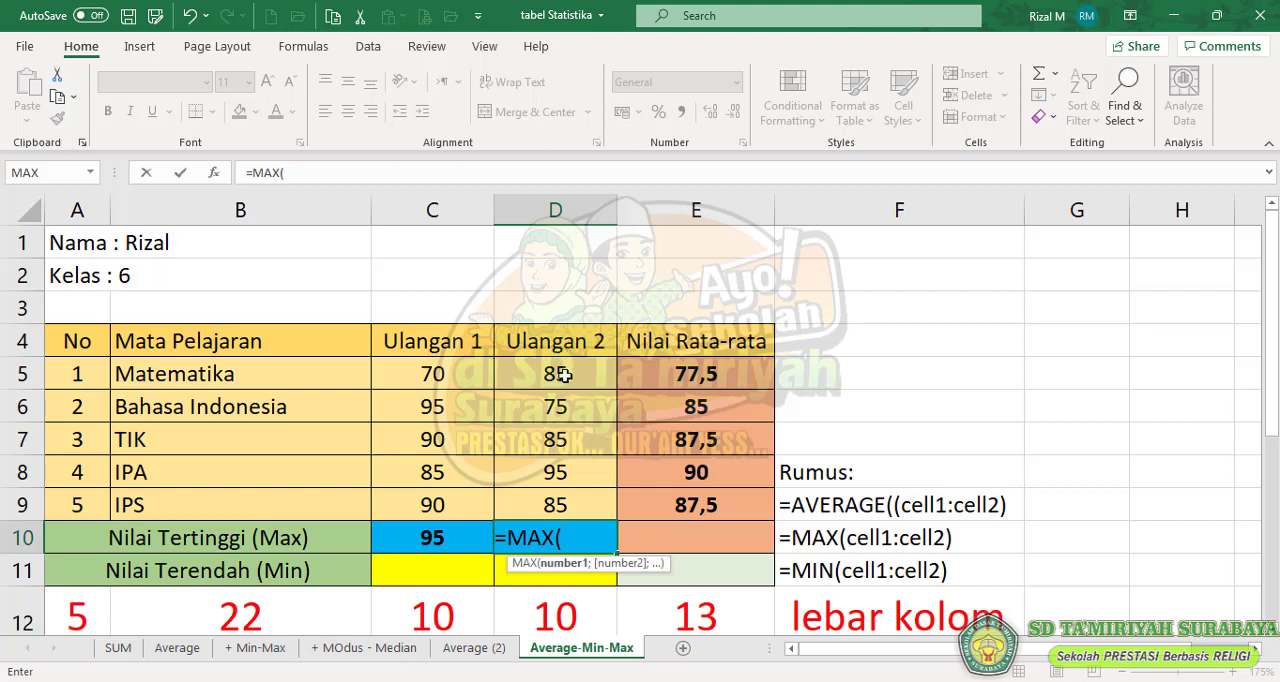
{"action": "type", "text": "d"}
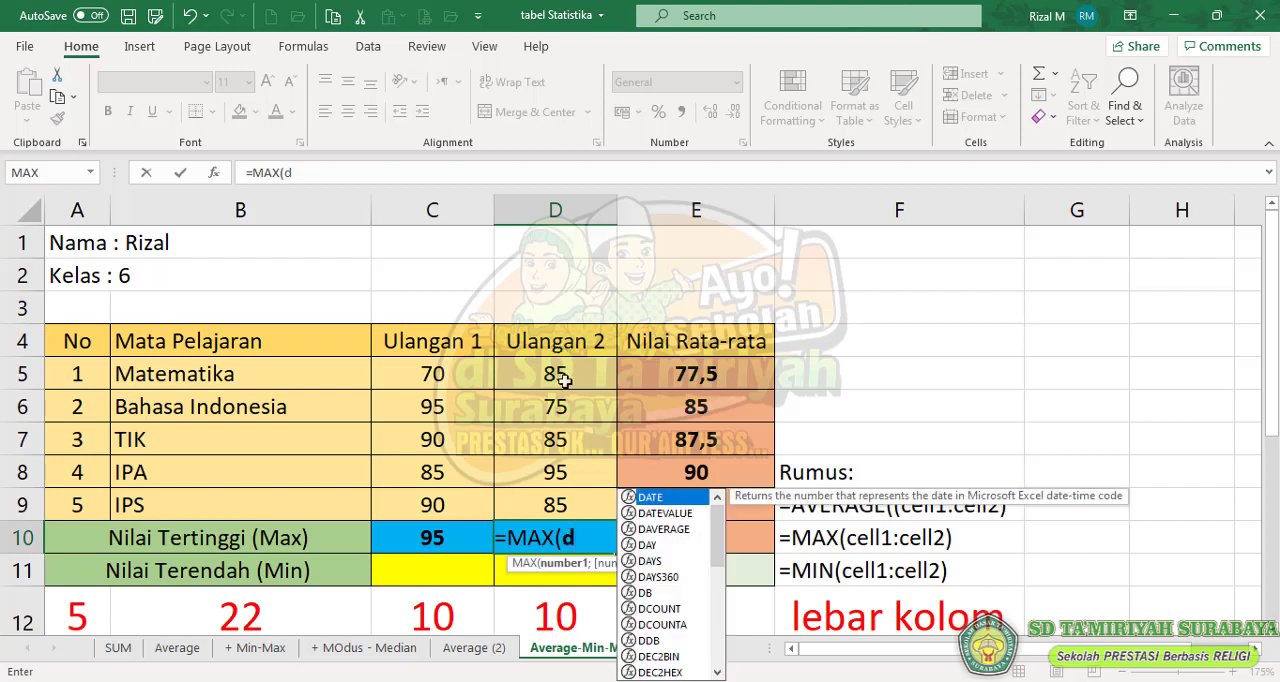
{"action": "type", "text": "5"}
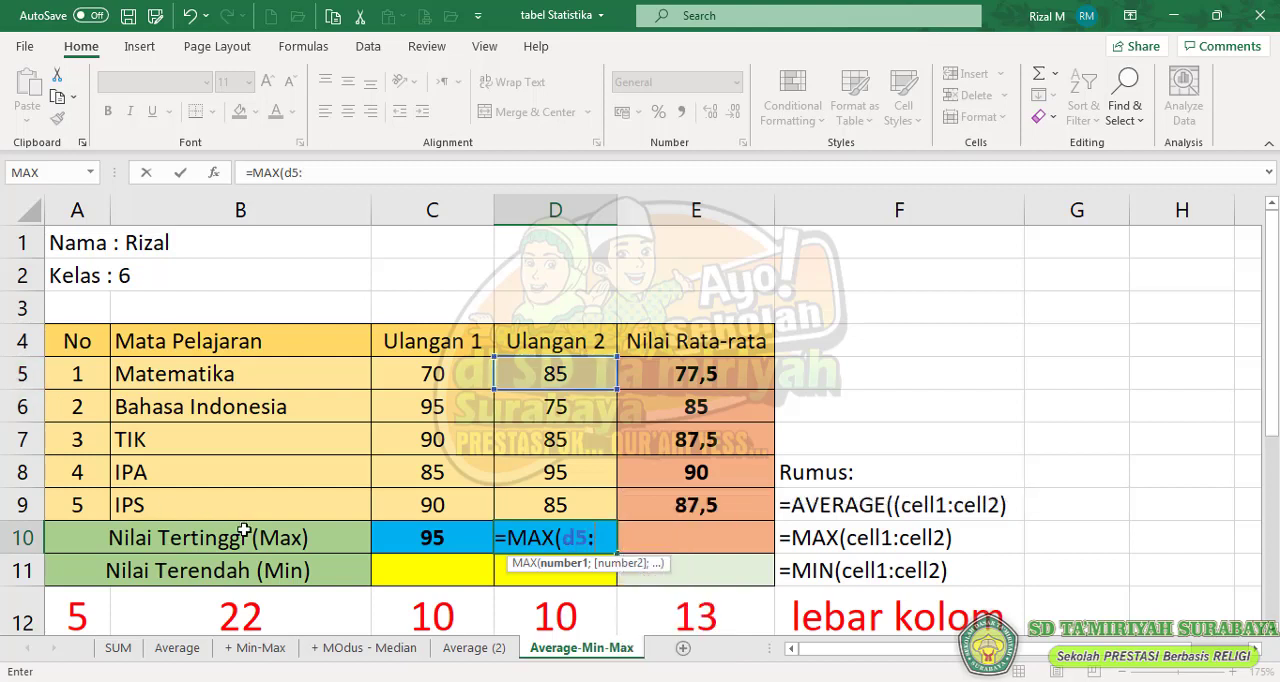
{"action": "type", "text": ":"}
{"action": "type", "text": "d9"}
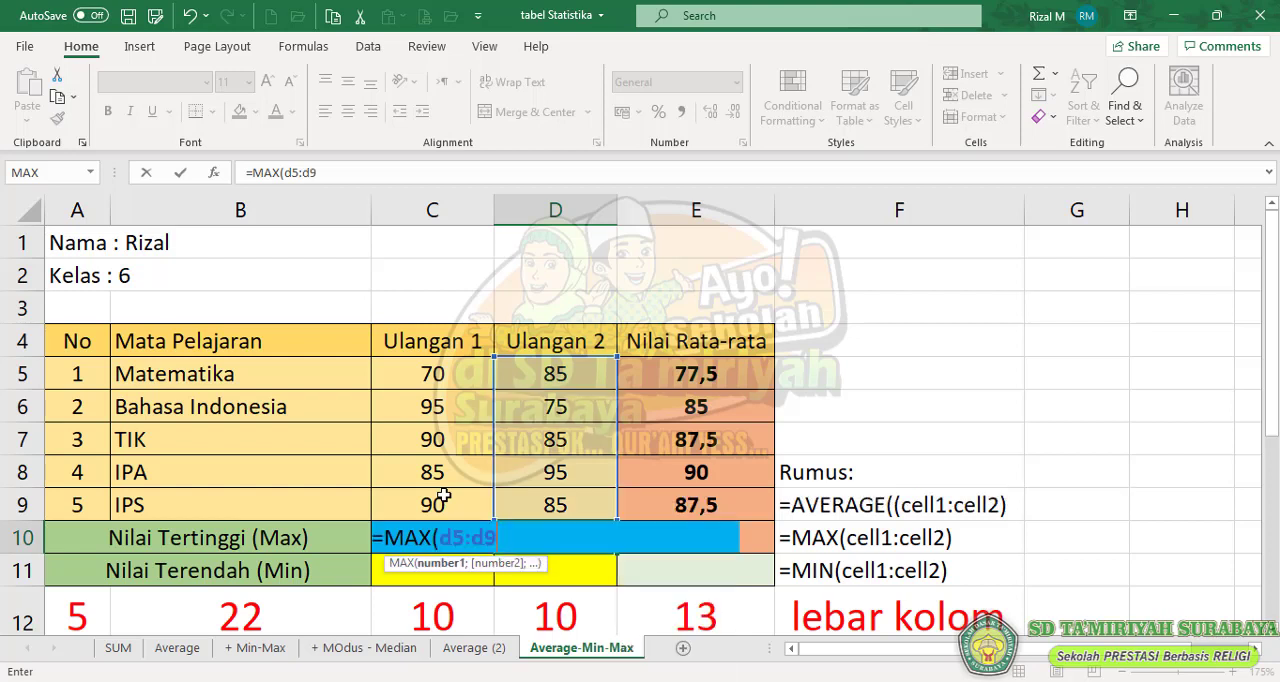
{"action": "type", "text": ")"}
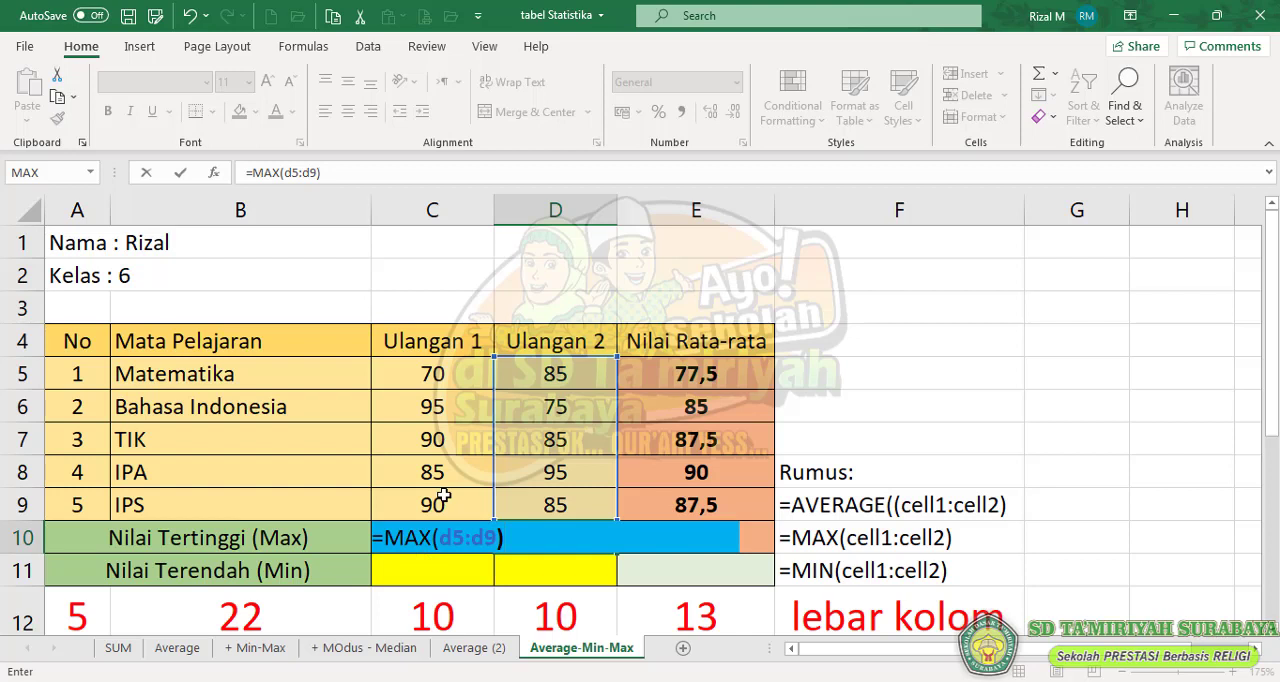
{"action": "key", "text": "Return"}
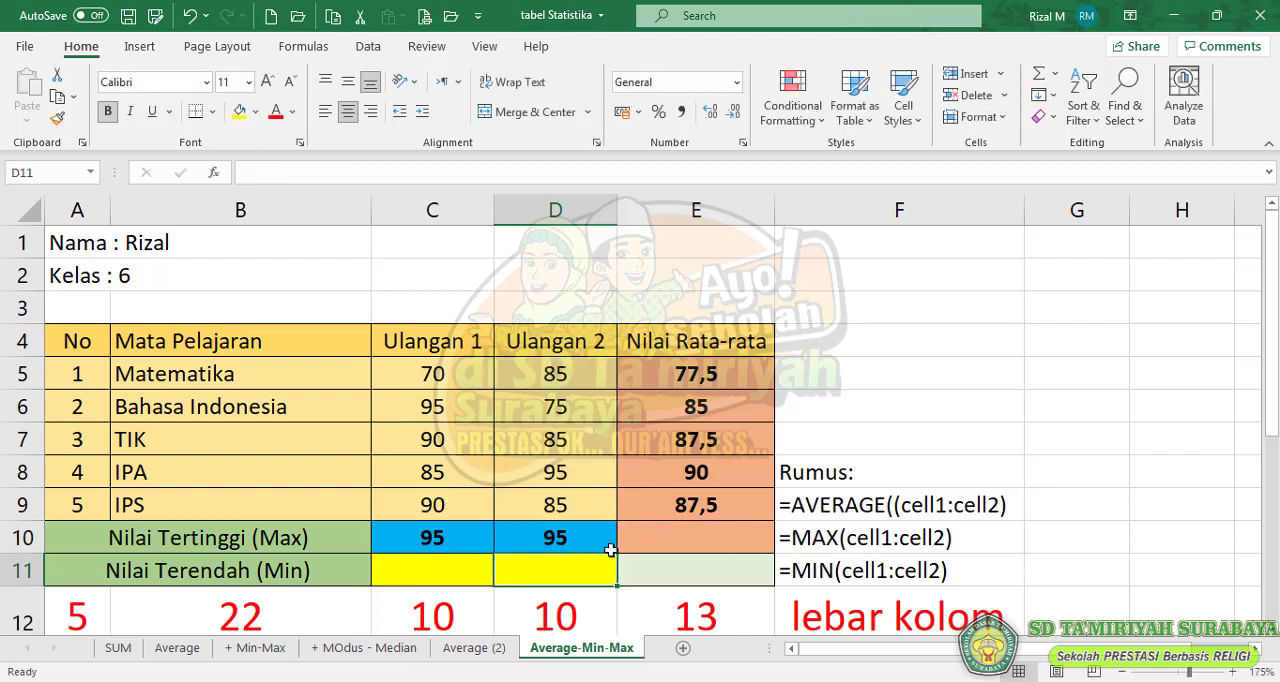
- Set the IPA Ulangan 2 score in D8 to 98
{"action": "left_click", "coordinate": [572, 476]}
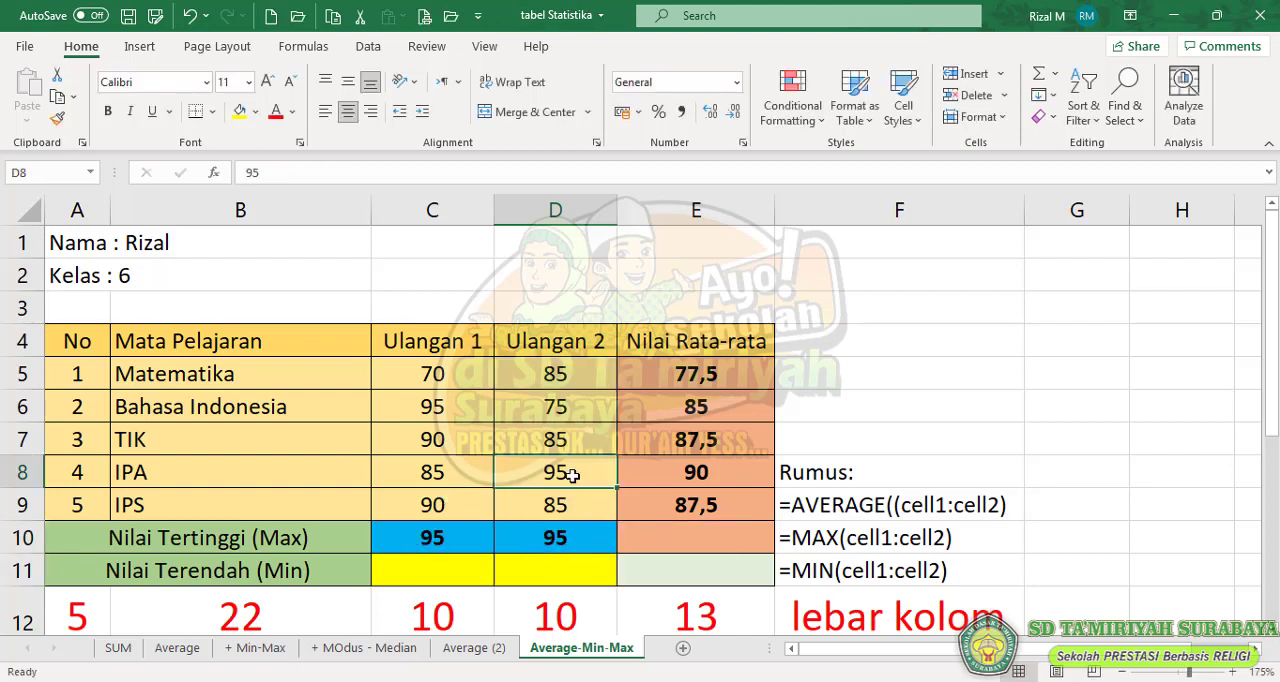
{"action": "type", "text": "98"}
{"action": "key", "text": "Return"}
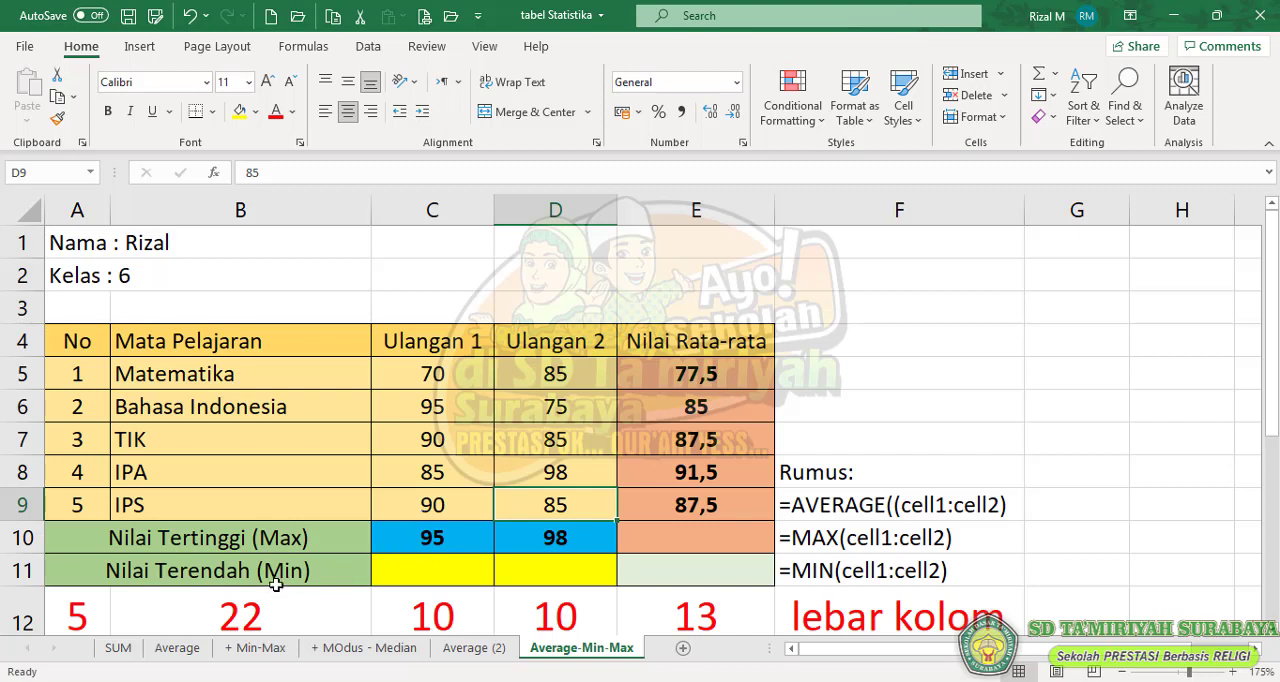
- Insert the MIN function in C11, the Nilai Terendah cell of the Ulangan 1 column
{"action": "left_click", "coordinate": [427, 569]}
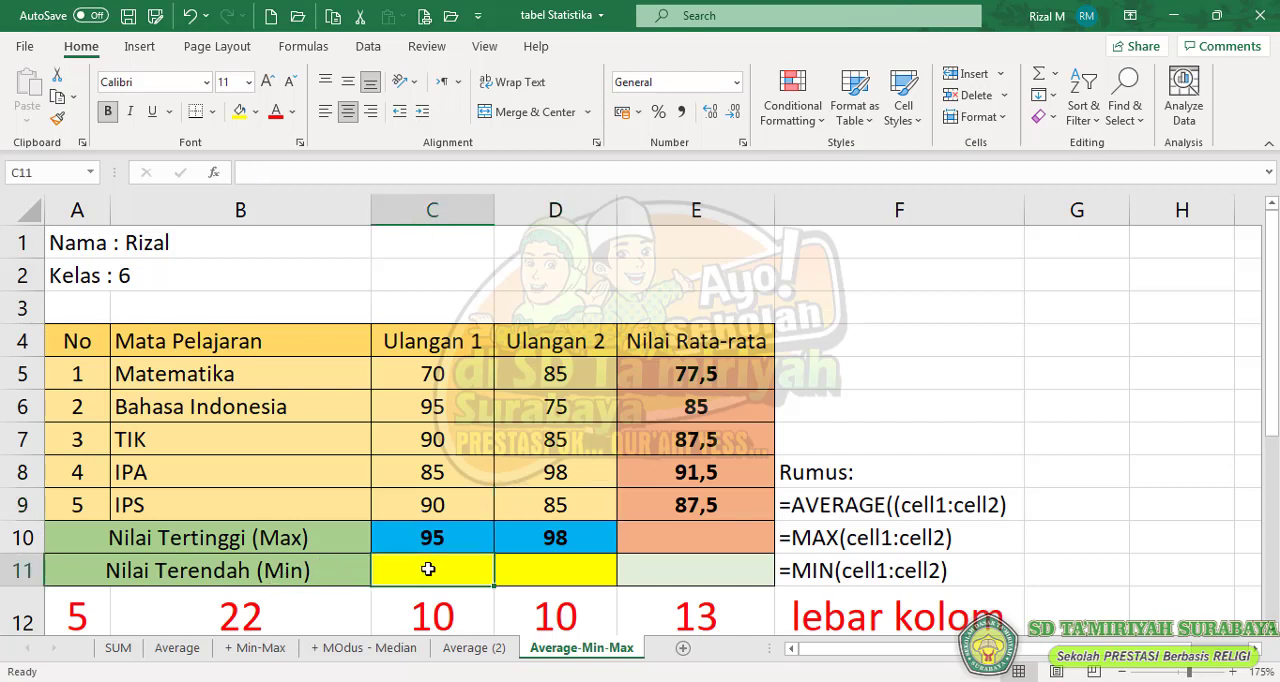
{"action": "left_click", "coordinate": [214, 174]}
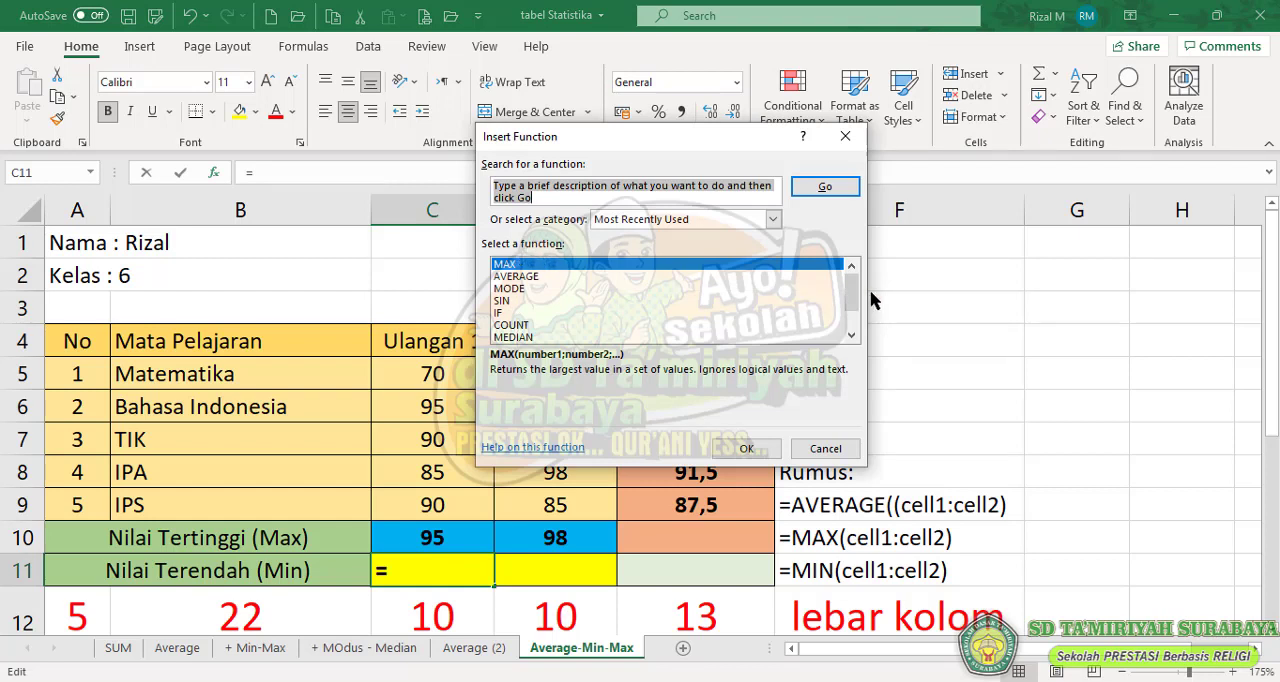
{"action": "left_click_drag", "start_coordinate": [852, 298], "coordinate": [855, 318]}
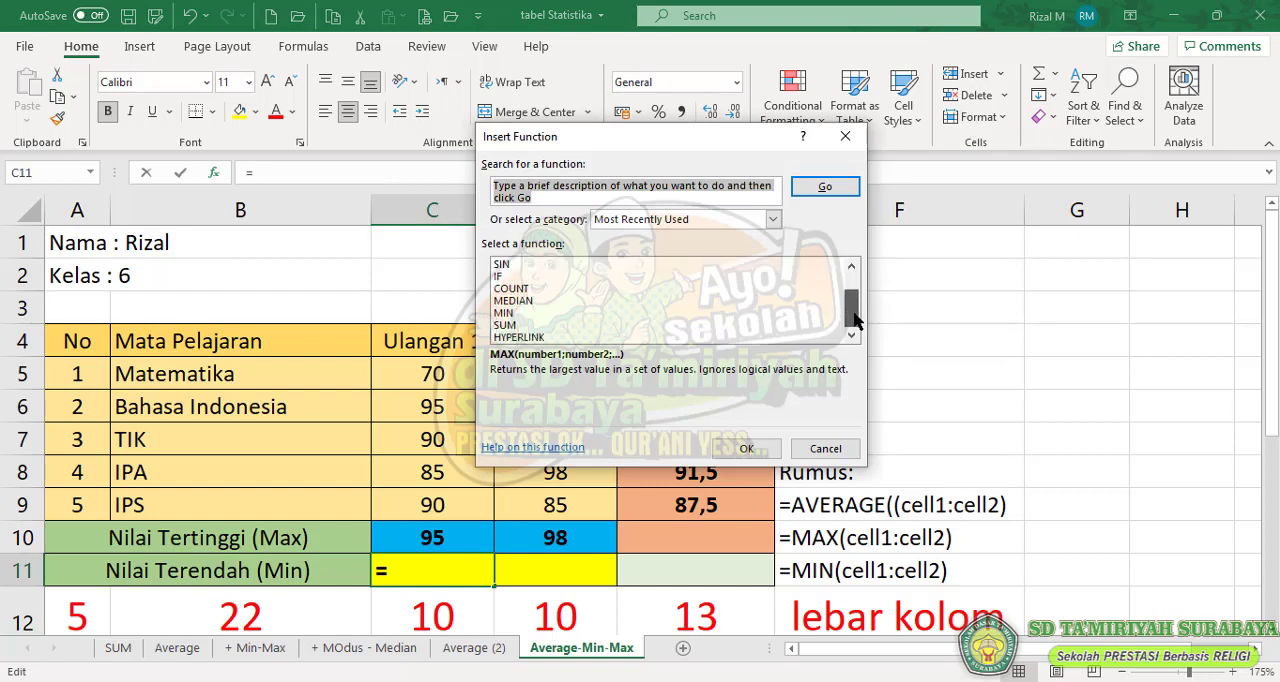
{"action": "left_click", "coordinate": [504, 314]}
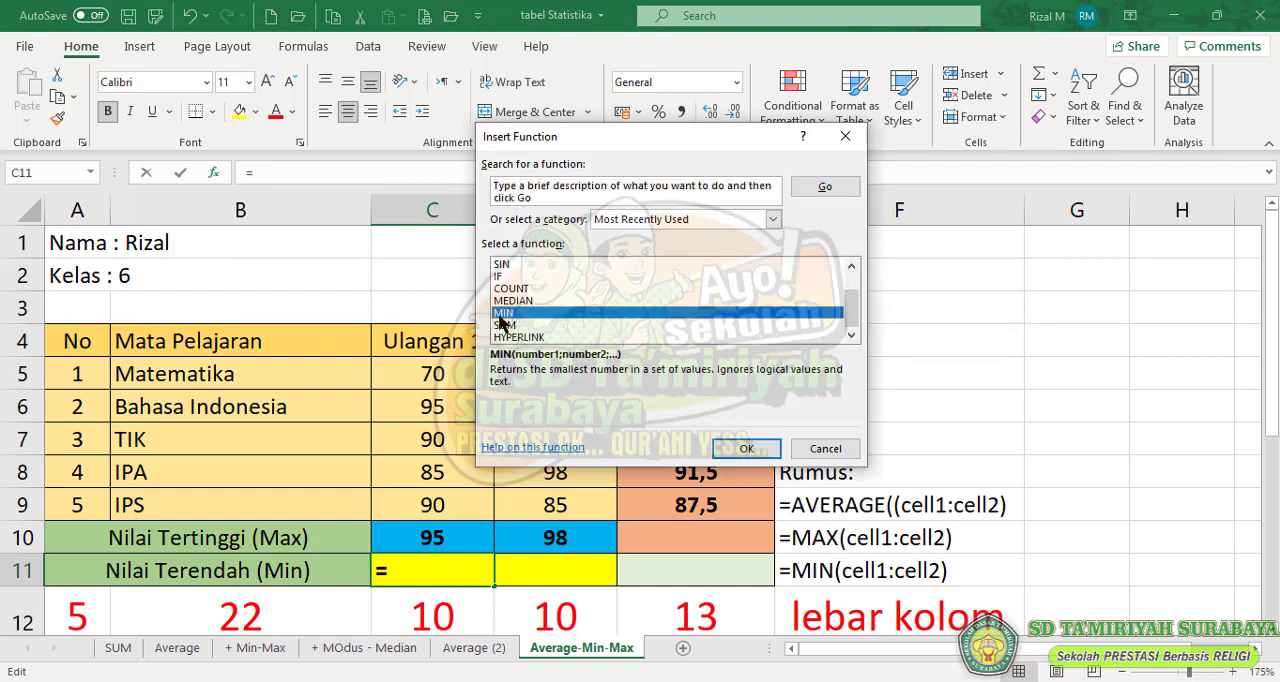
{"action": "left_click", "coordinate": [745, 450]}
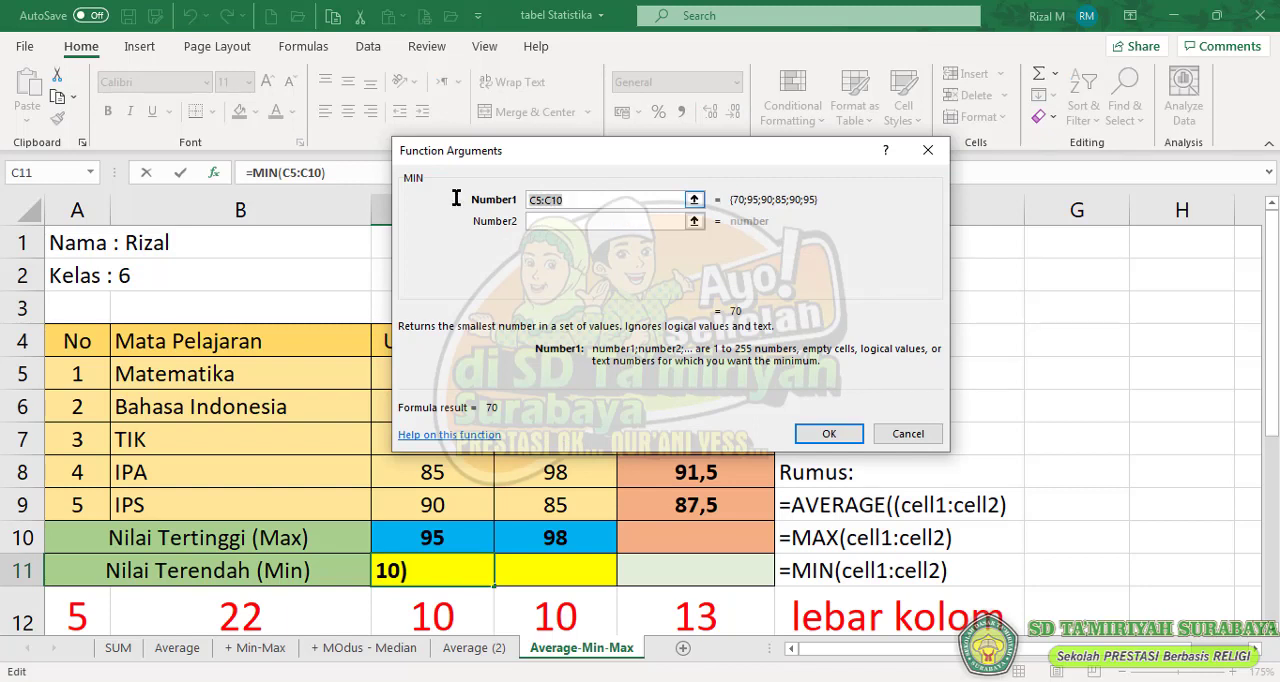
- Set the MIN function's range in C11 to the Ulangan 1 scores C5:C9 and complete the formula
{"action": "key", "text": "BackSpace"}
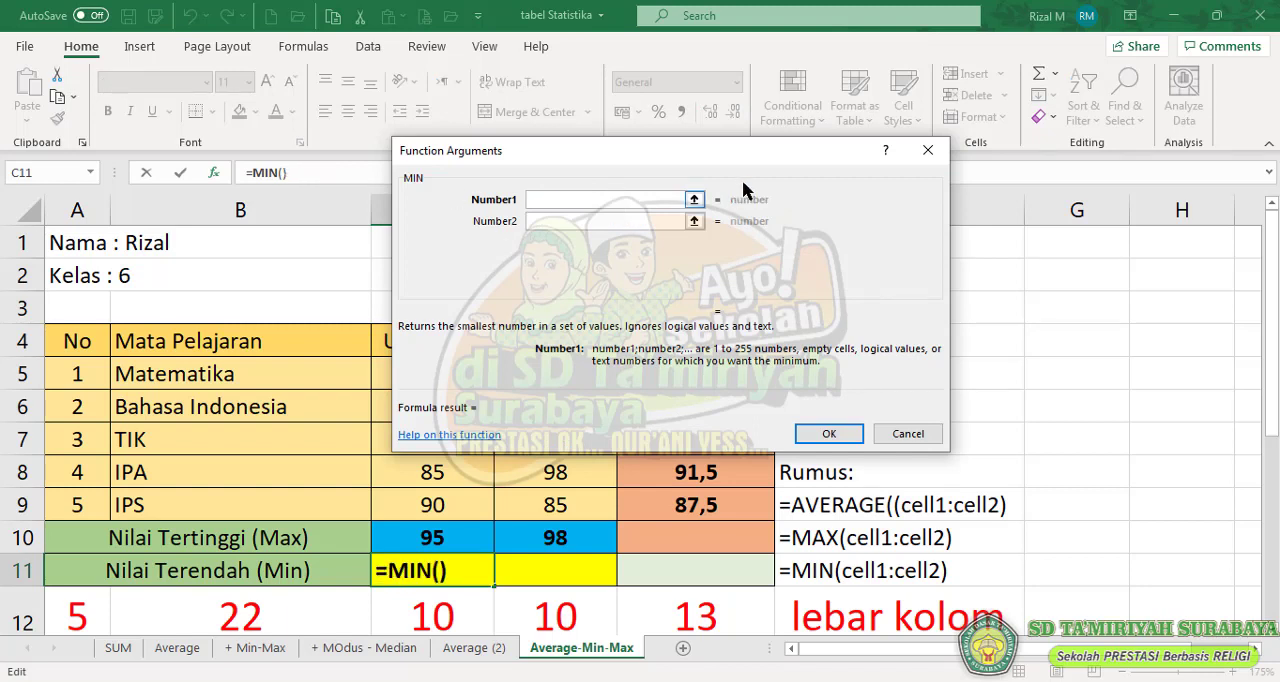
{"action": "left_click", "coordinate": [694, 199]}
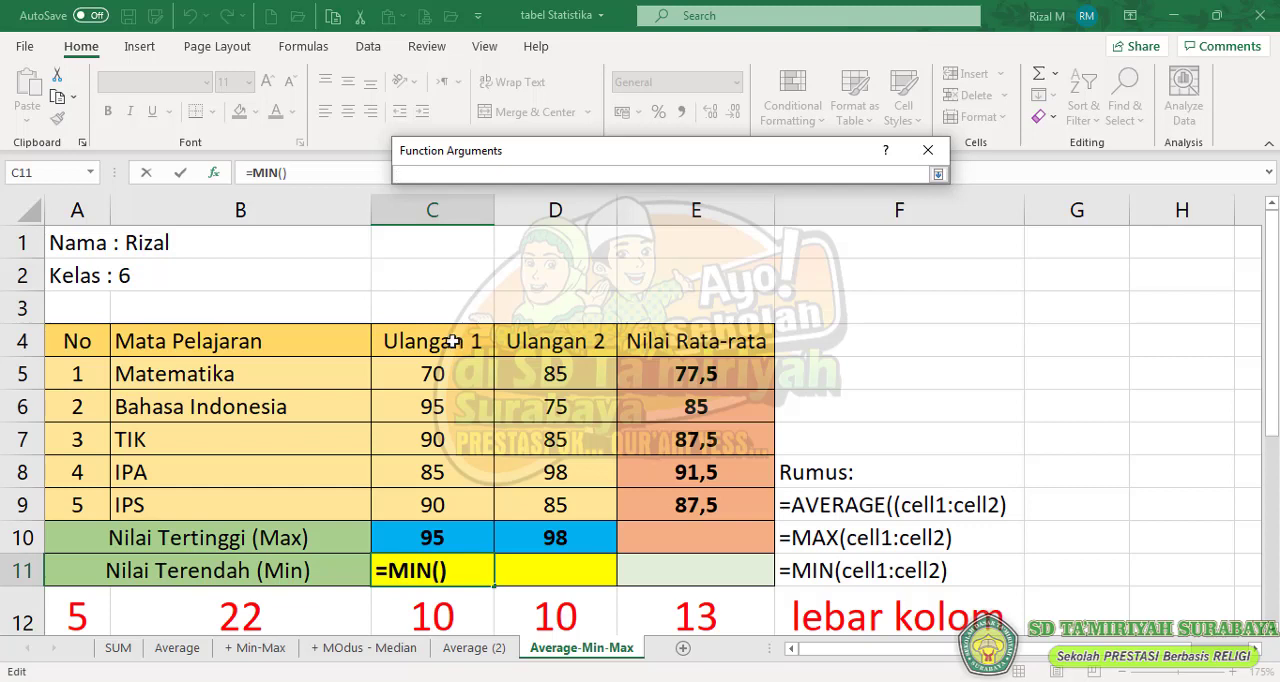
{"action": "left_click_drag", "start_coordinate": [460, 372], "coordinate": [466, 505]}
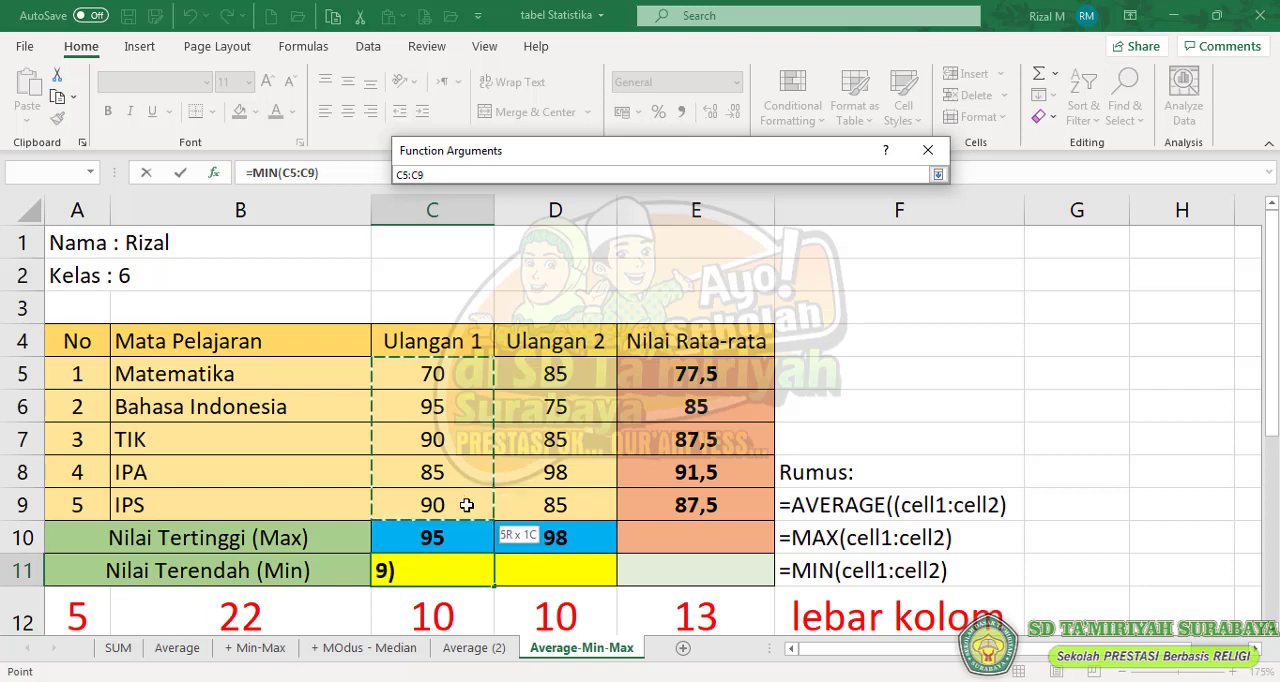
{"action": "mouse_move", "coordinate": [466, 505]}
{"action": "left_mouse_down"}
{"action": "mouse_move", "coordinate": [466, 539]}
{"action": "mouse_move", "coordinate": [464, 506]}
{"action": "left_mouse_up"}
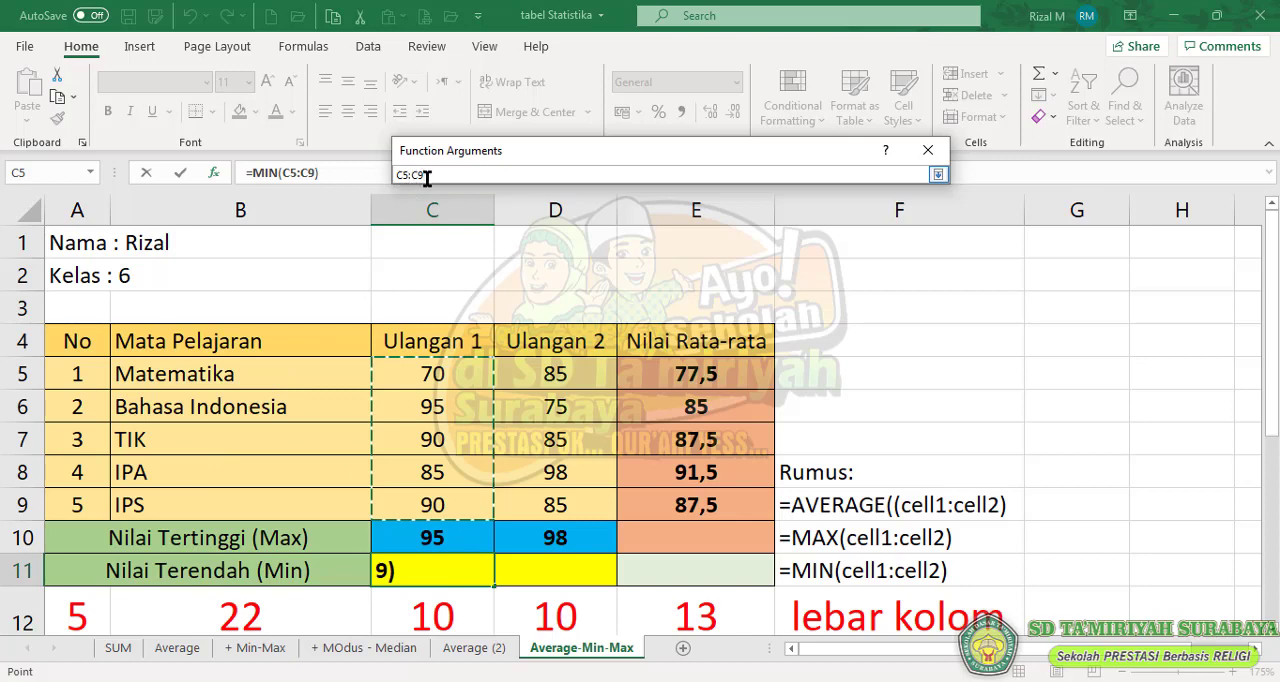
{"action": "left_click", "coordinate": [938, 174]}
{"action": "left_click", "coordinate": [829, 433]}
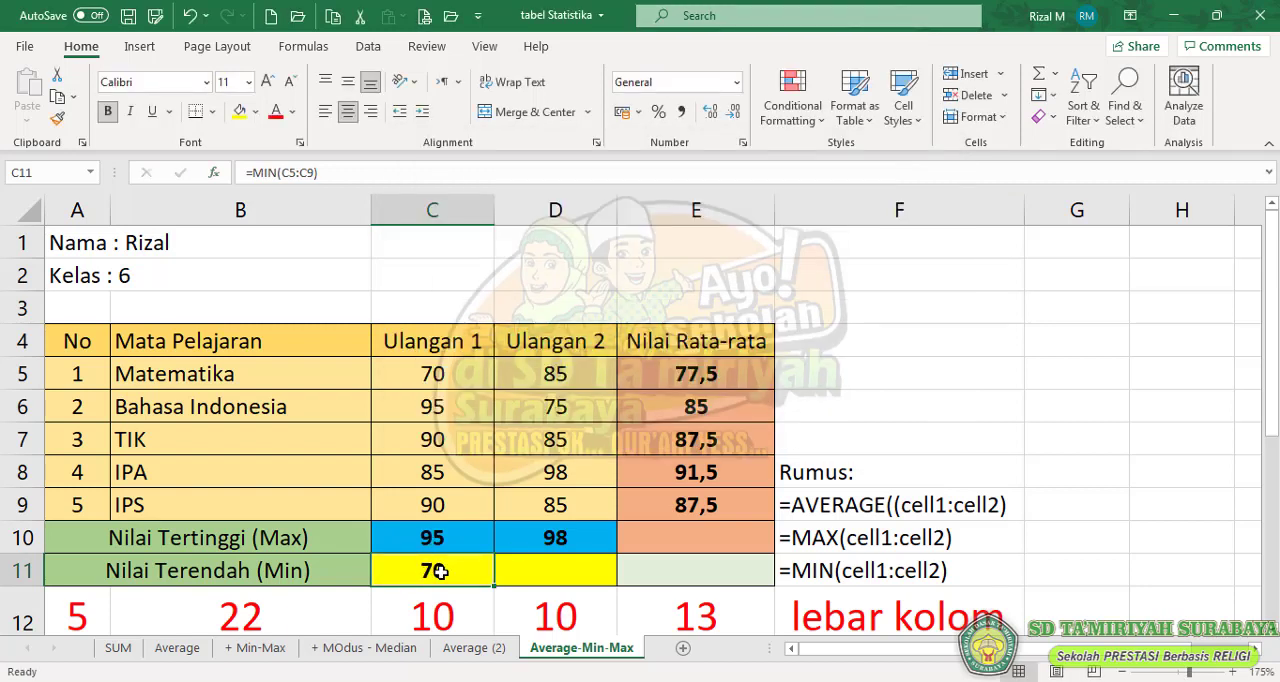
- Set the TIK Ulangan 1 score in C7 to 60
{"action": "left_click", "coordinate": [444, 440]}
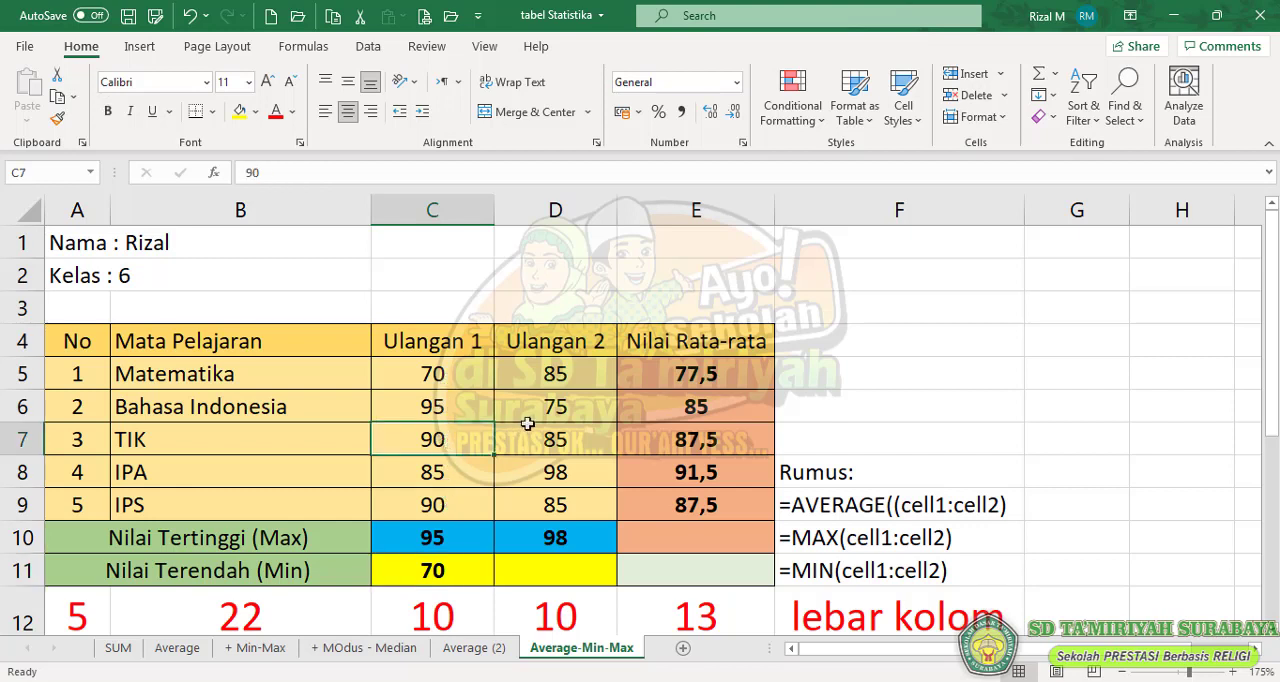
{"action": "type", "text": "60"}
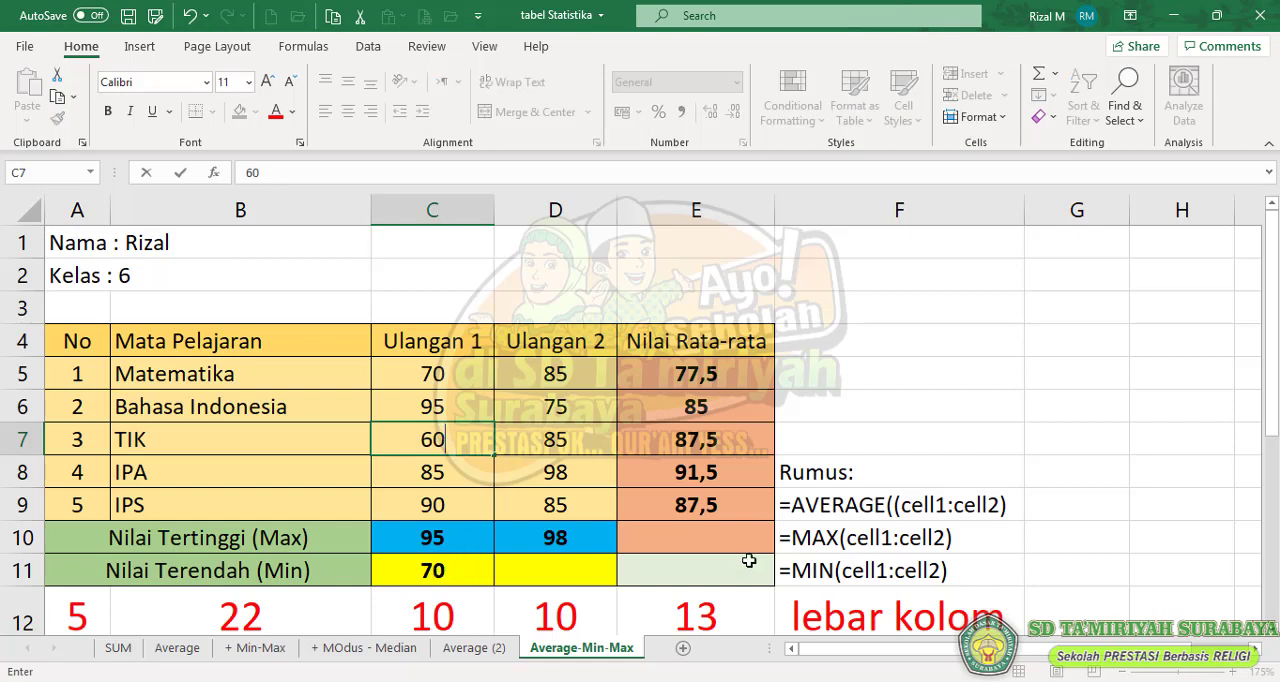
{"action": "key", "text": "Return"}
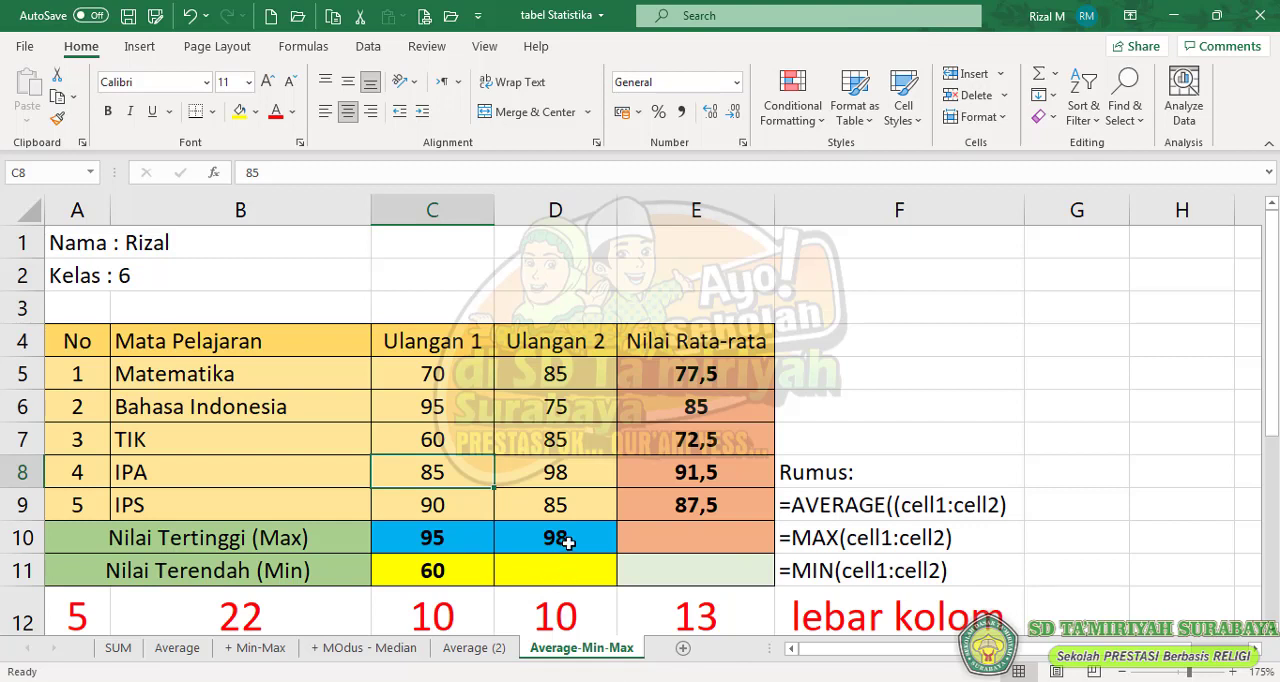
- Enter the formula =MIN(D5:D9) in D11 to get the lowest Ulangan 2 score
{"action": "left_click", "coordinate": [562, 574]}
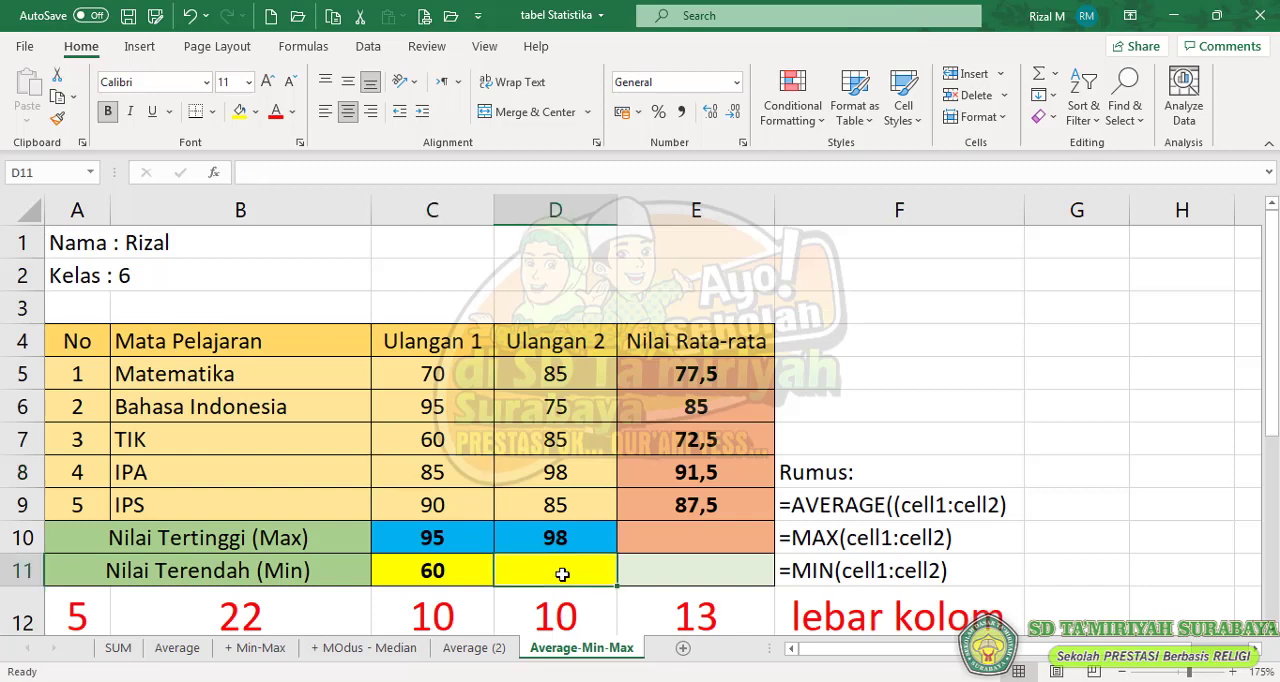
{"action": "type", "text": "="}
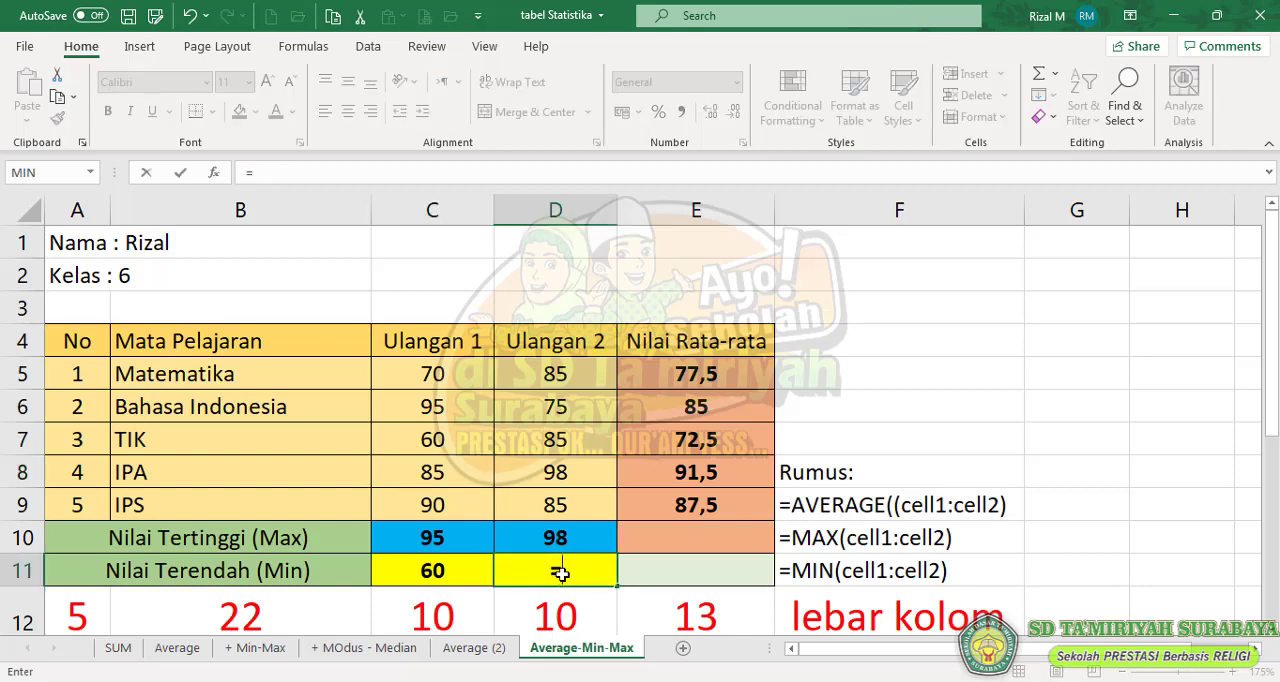
{"action": "type", "text": "min"}
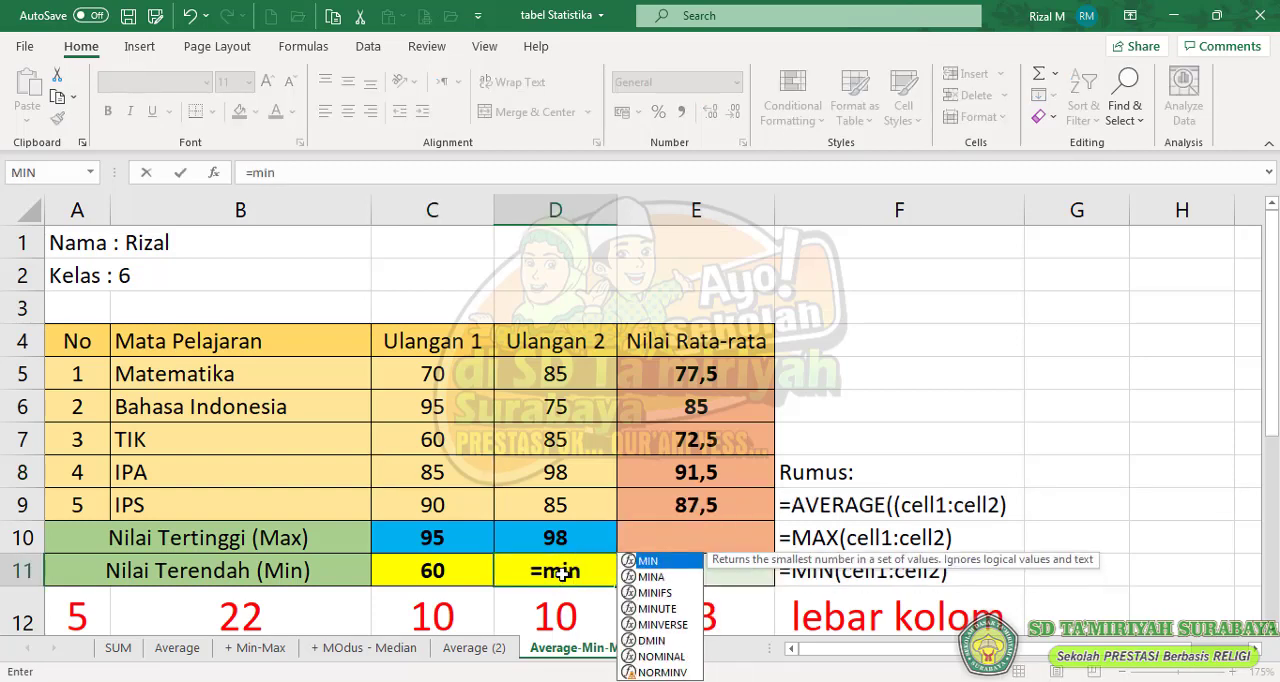
{"action": "double_click", "coordinate": [655, 561]}
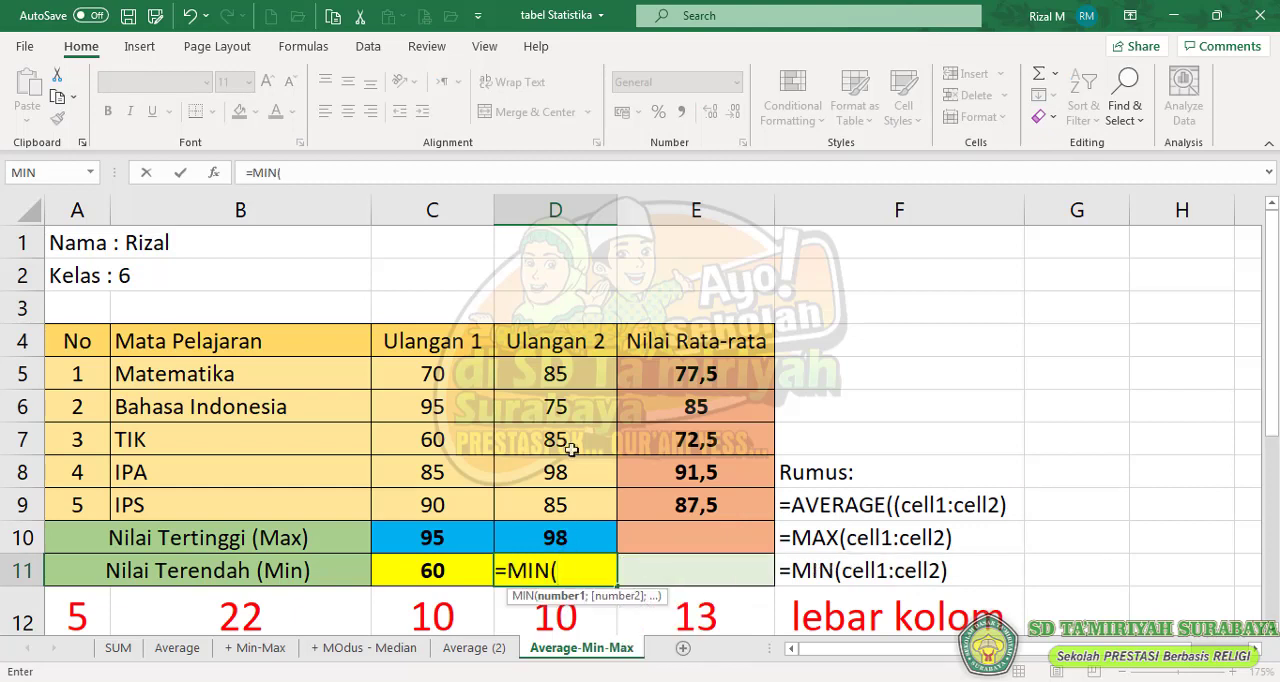
{"action": "type", "text": "d"}
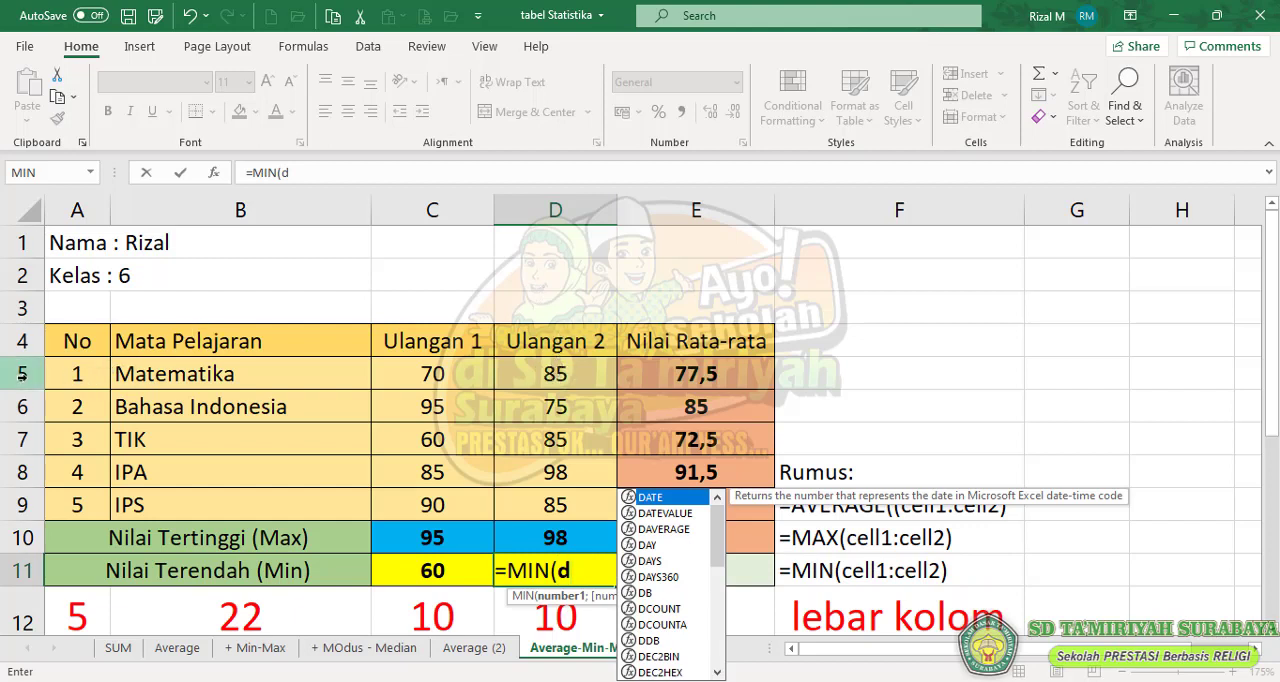
{"action": "type", "text": "5"}
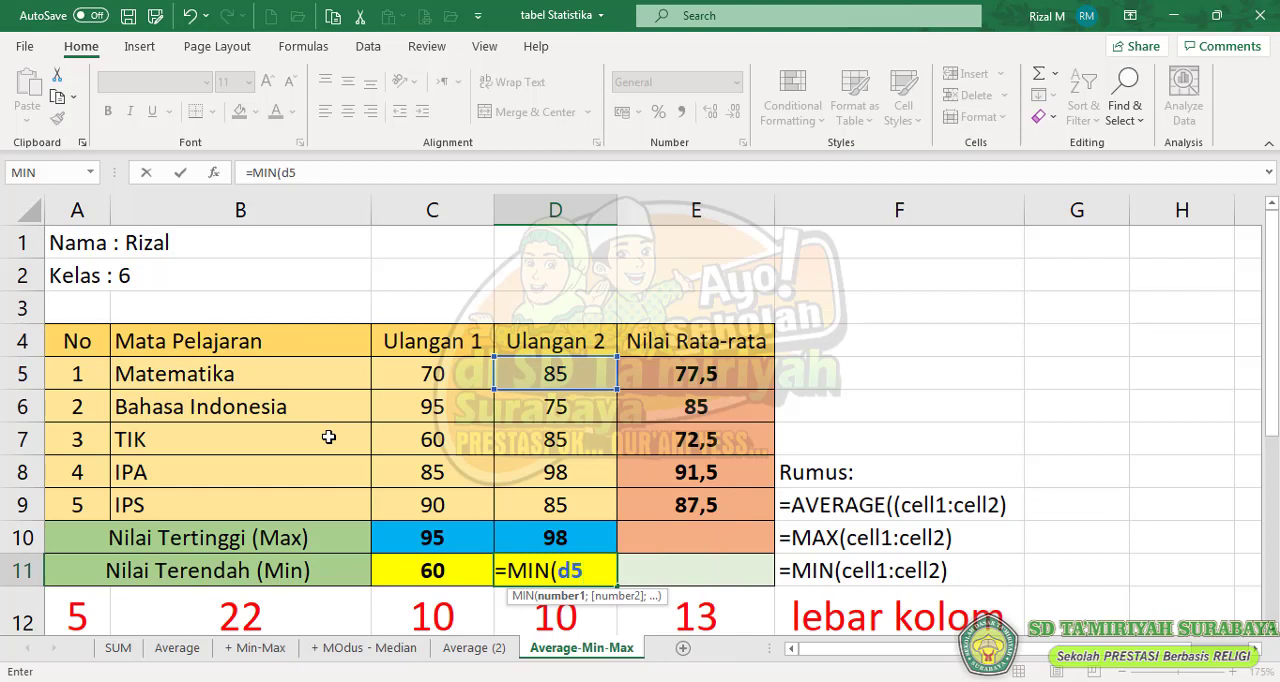
{"action": "type", "text": ":"}
{"action": "type", "text": "d"}
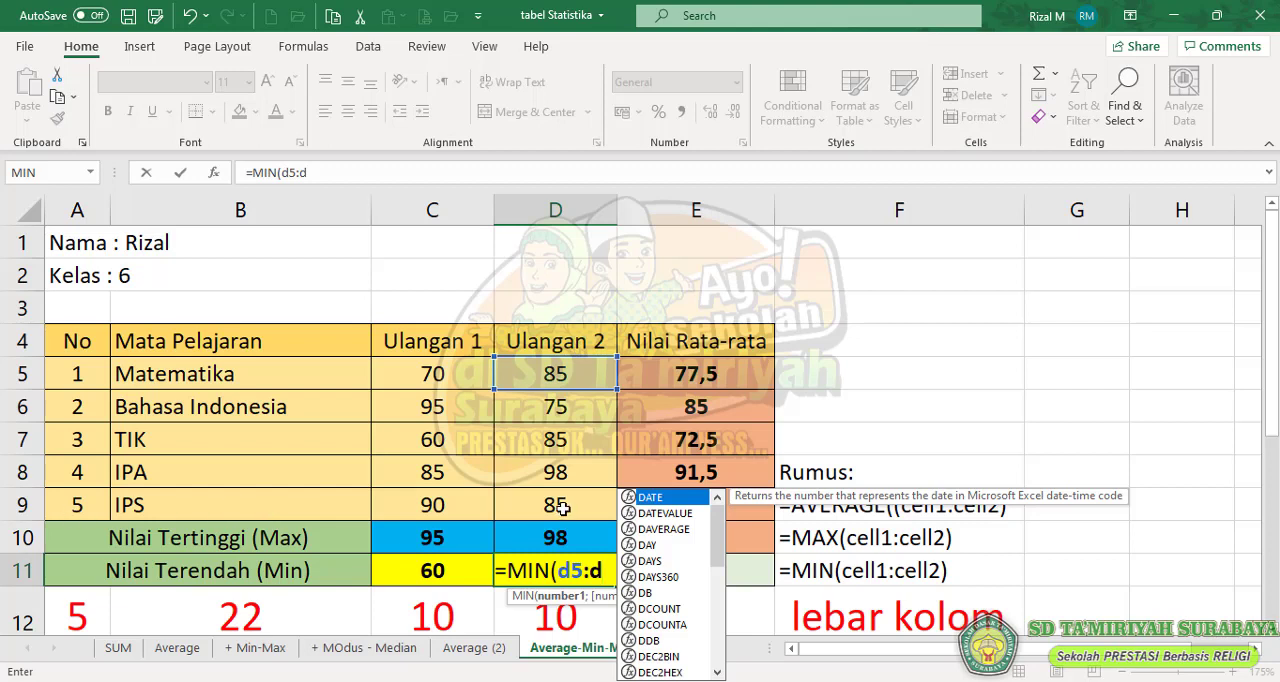
{"action": "type", "text": "9"}
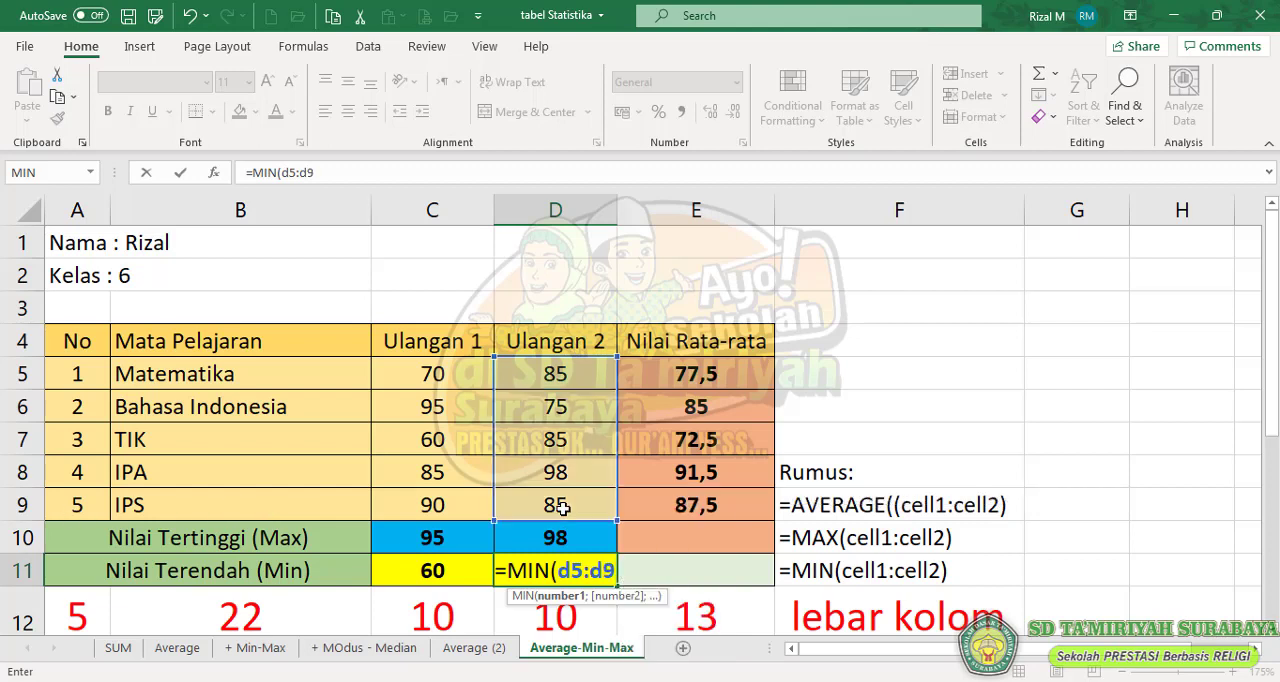
{"action": "type", "text": ")"}
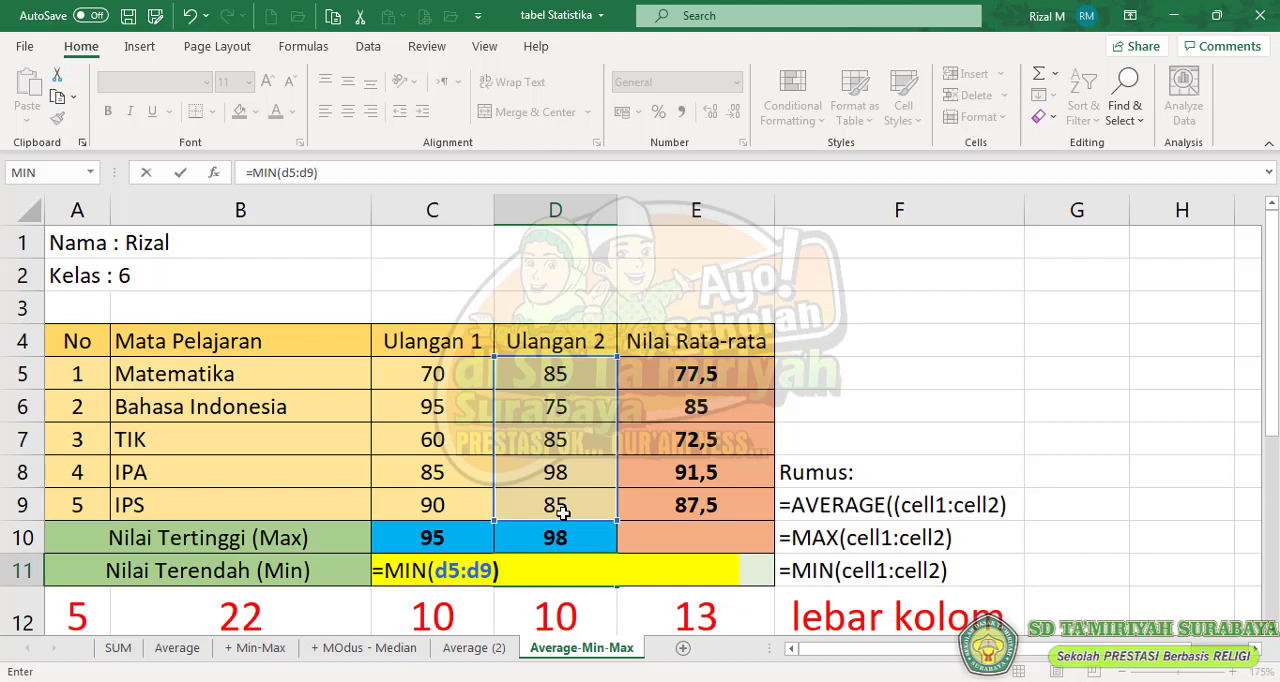
{"action": "key", "text": "Return"}
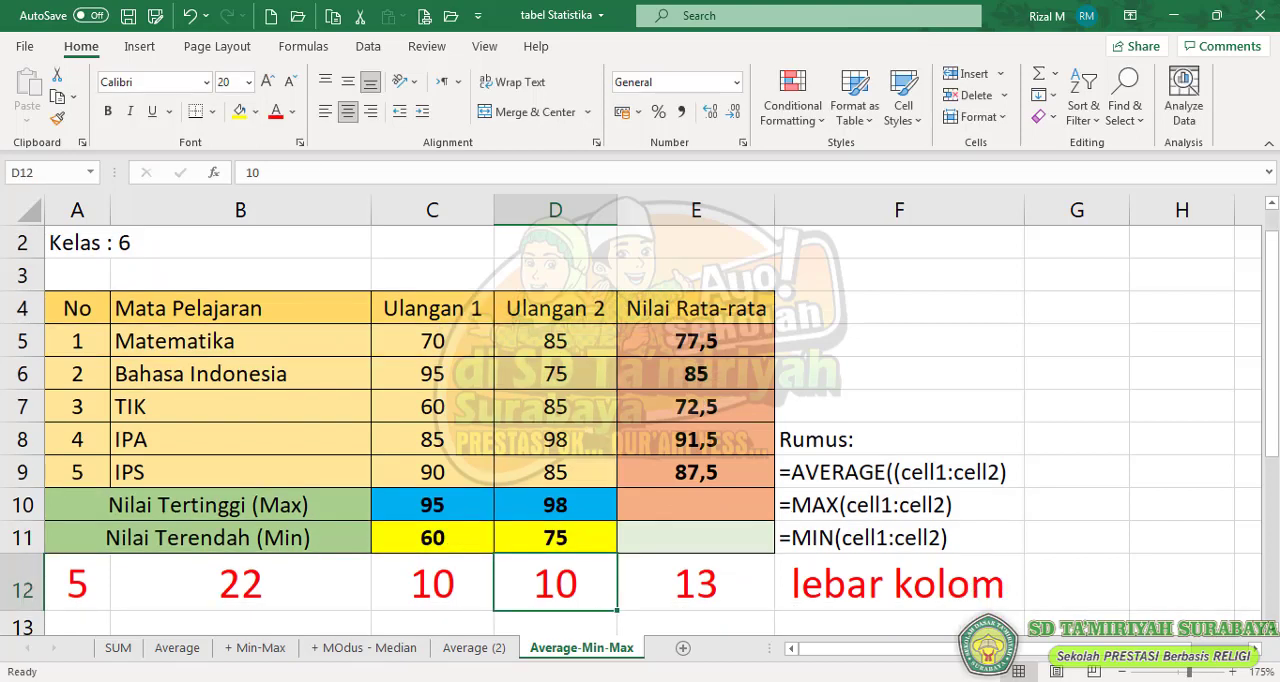
- Check the MAX and MIN formulas of both Ulangan columns in cells C10 to D11
{"action": "left_click_drag", "start_coordinate": [1274, 312], "coordinate": [1266, 268]}
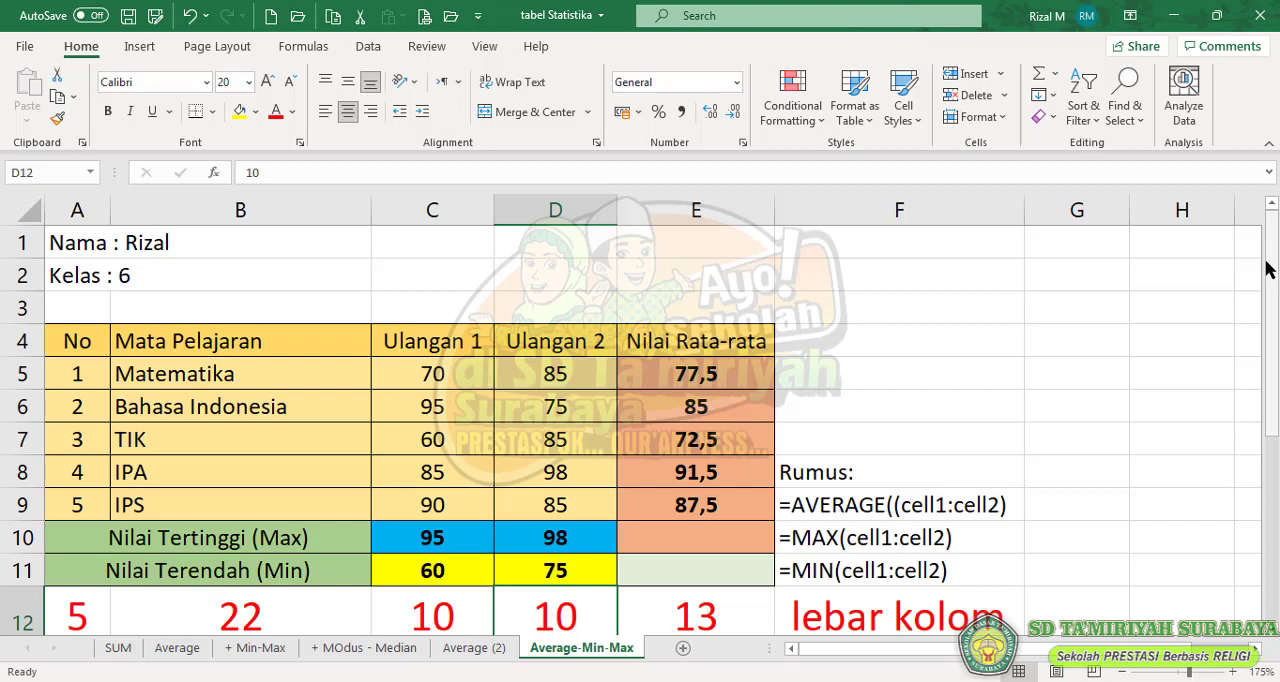
{"action": "left_click", "coordinate": [561, 567]}
{"action": "left_click", "coordinate": [557, 534]}
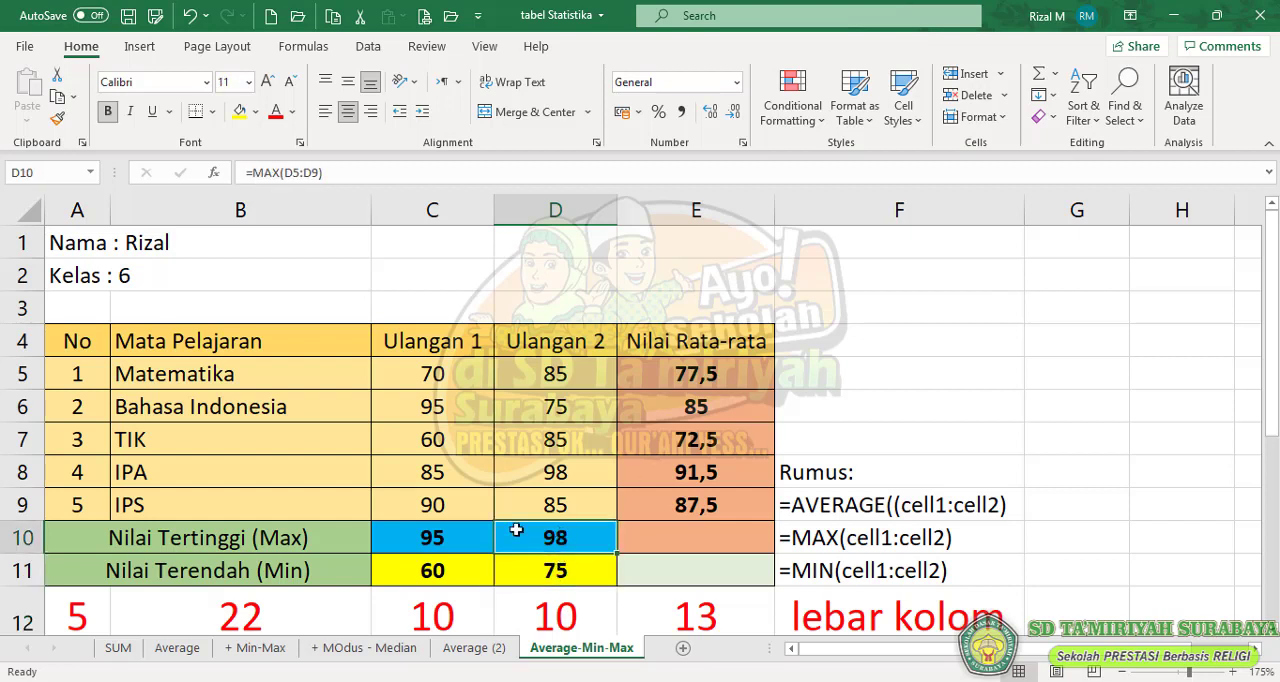
{"action": "left_click", "coordinate": [457, 540]}
{"action": "left_click", "coordinate": [452, 572]}
{"action": "left_click", "coordinate": [514, 570]}
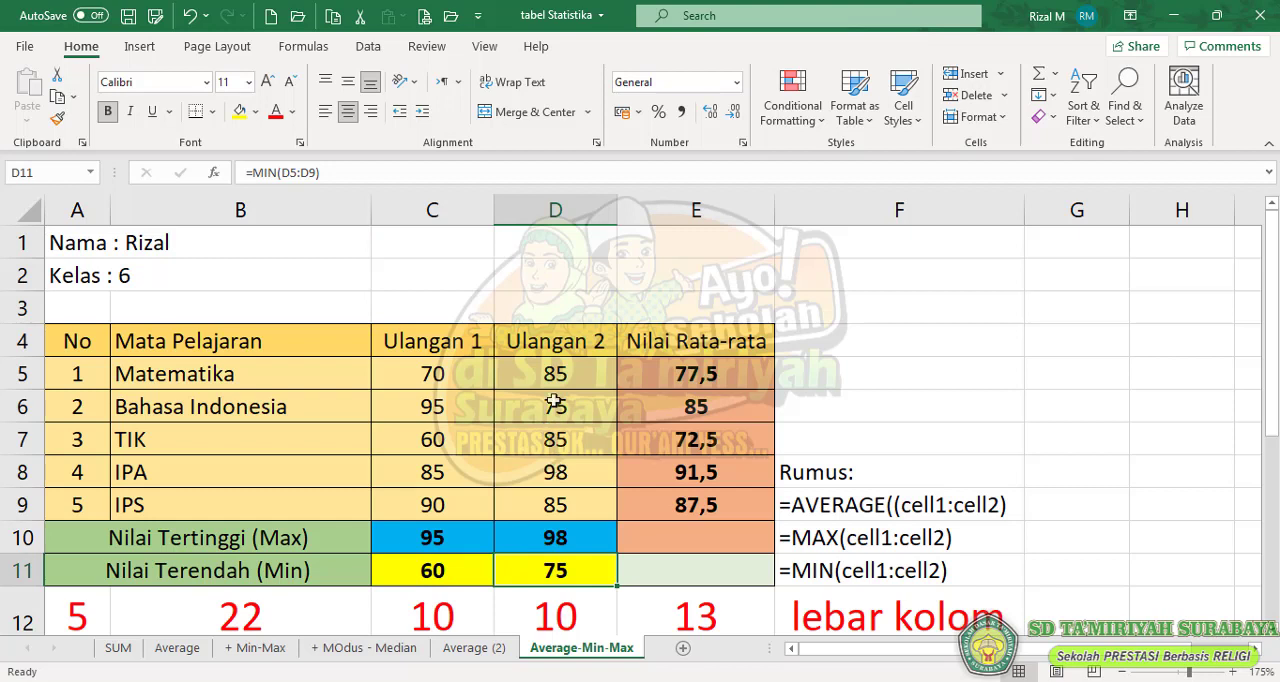
- Set the Bahasa Indonesia Ulangan 2 score in D6 to 70
{"action": "left_click", "coordinate": [557, 413]}
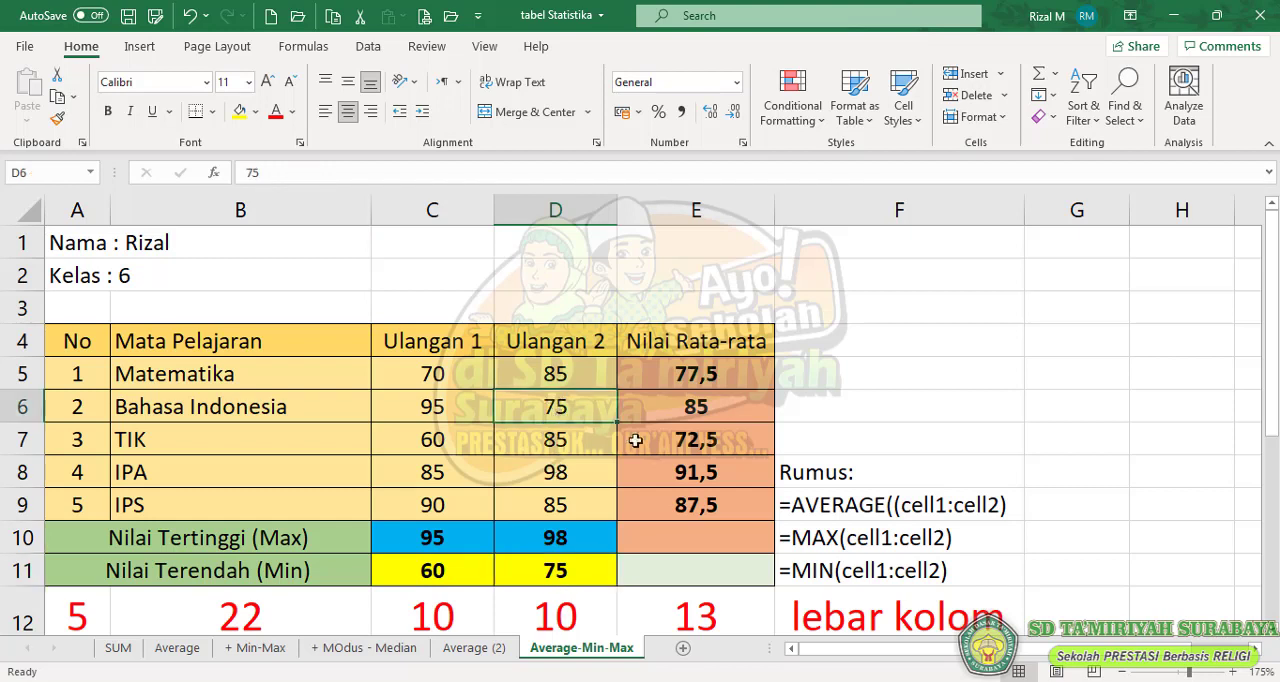
{"action": "type", "text": "70"}
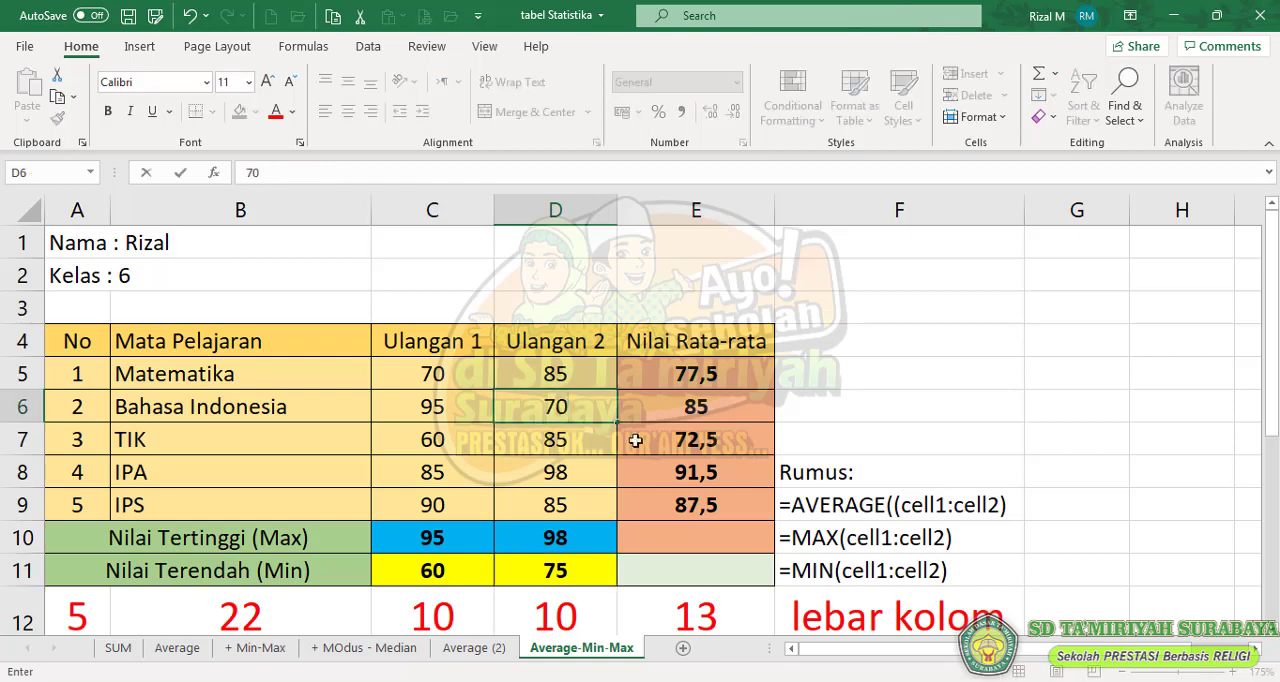
{"action": "key", "text": "Return"}
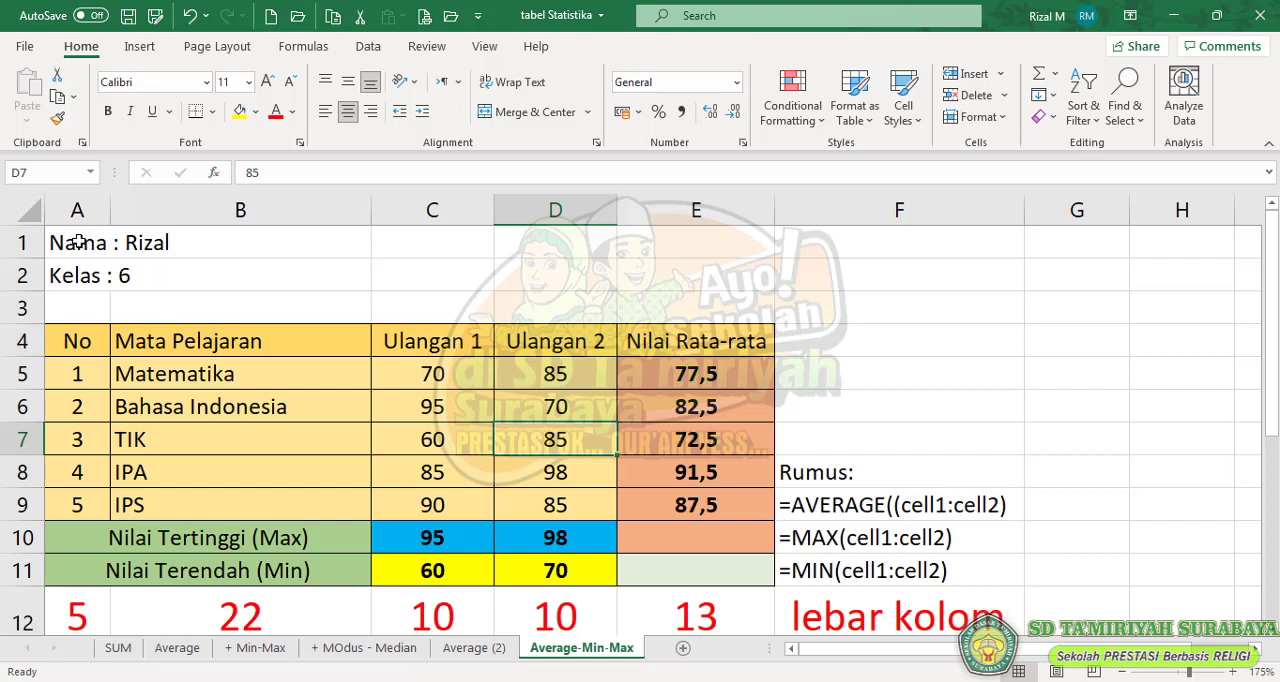
{"action": "left_click_drag", "start_coordinate": [83, 242], "coordinate": [713, 567]}
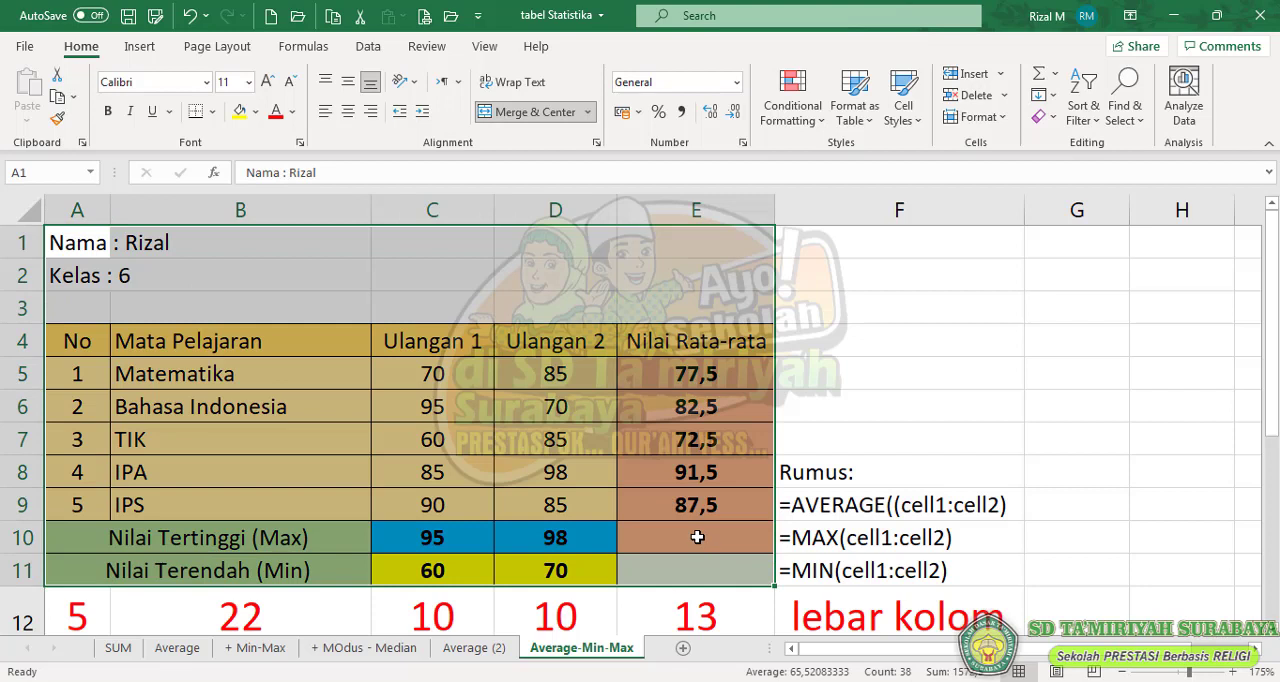
{"action": "left_click", "coordinate": [895, 437]}
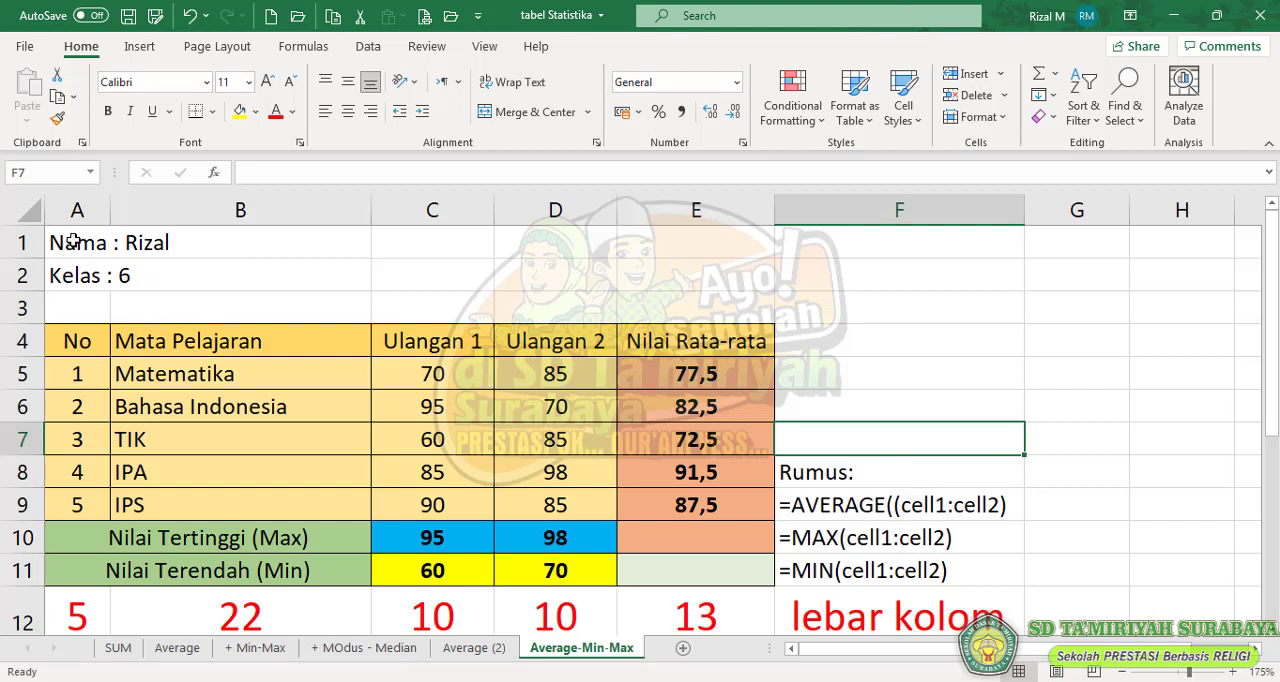
{"action": "left_click_drag", "start_coordinate": [63, 249], "coordinate": [840, 576]}
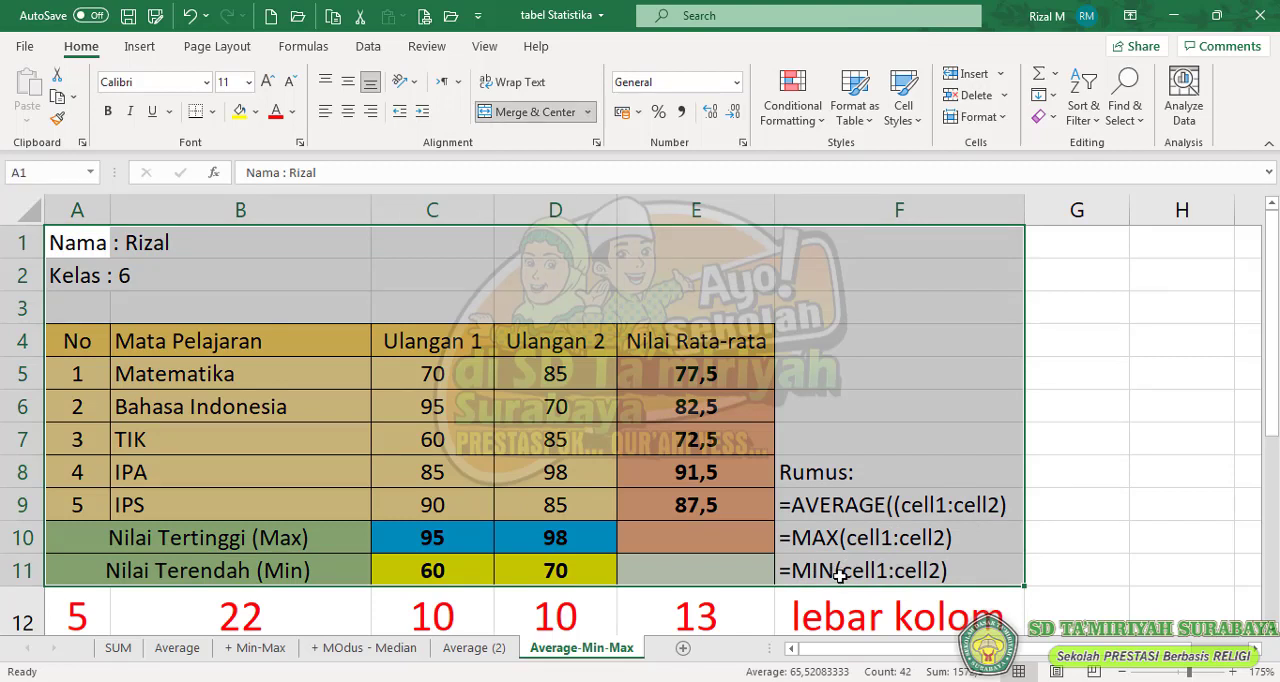
{"action": "left_click", "coordinate": [326, 387]}
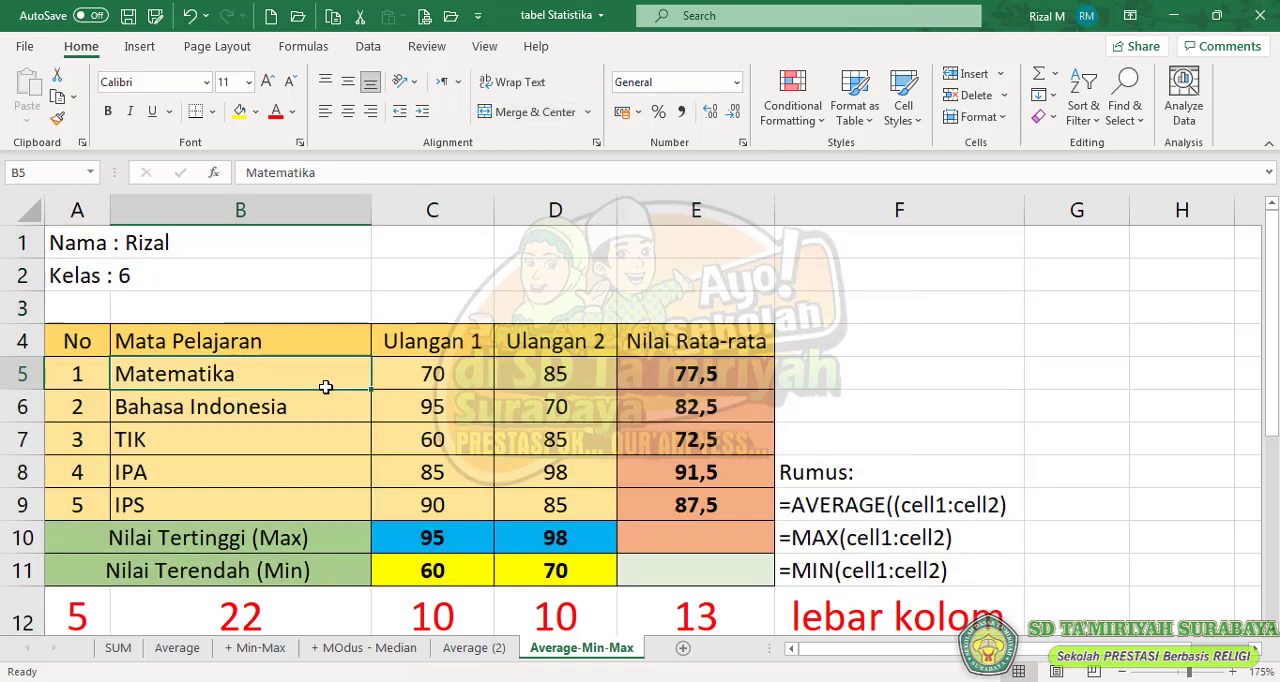